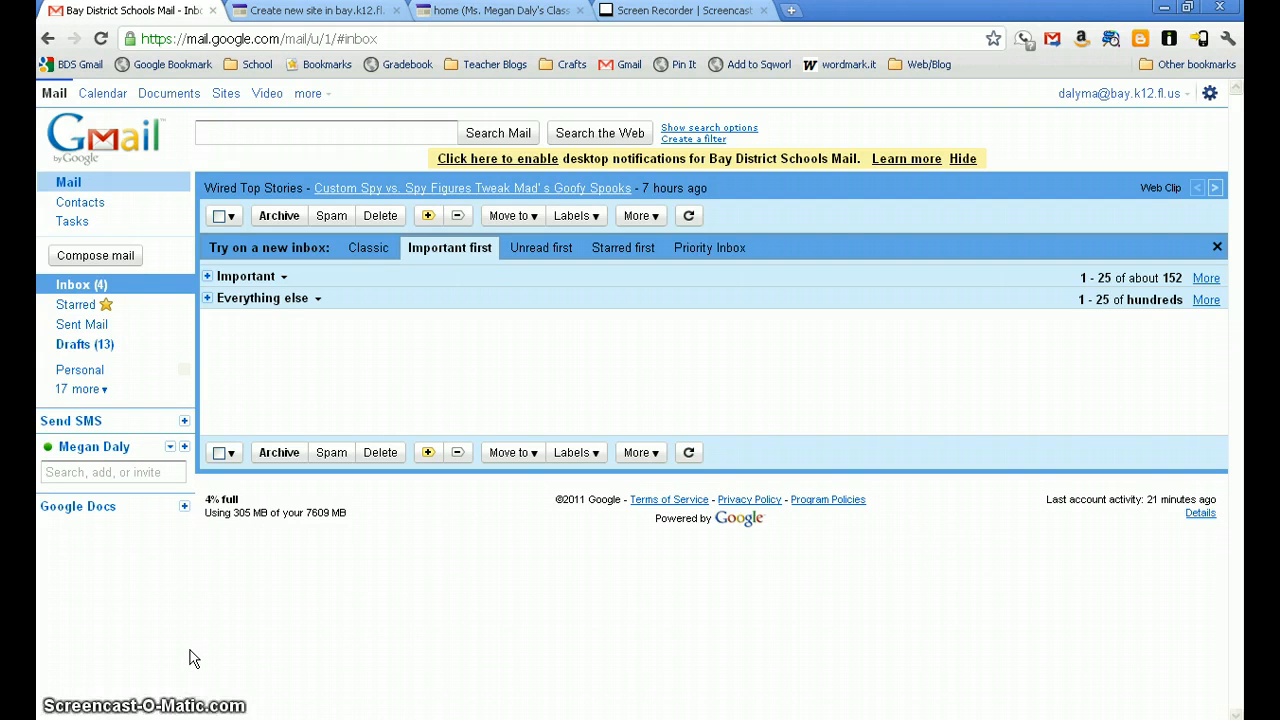
# Step: Go from Gmail to Google Sites and start a new site based on the Blank template
pyautogui.click(190, 650)
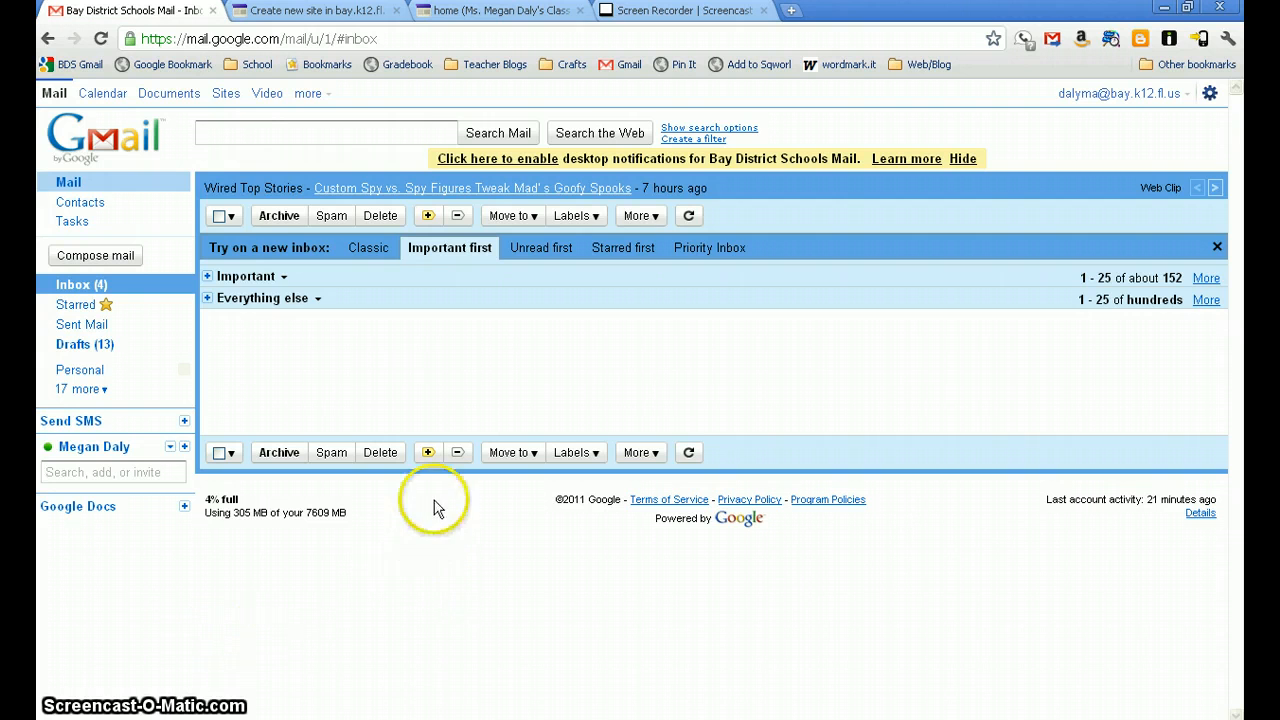
pyautogui.click(224, 94)
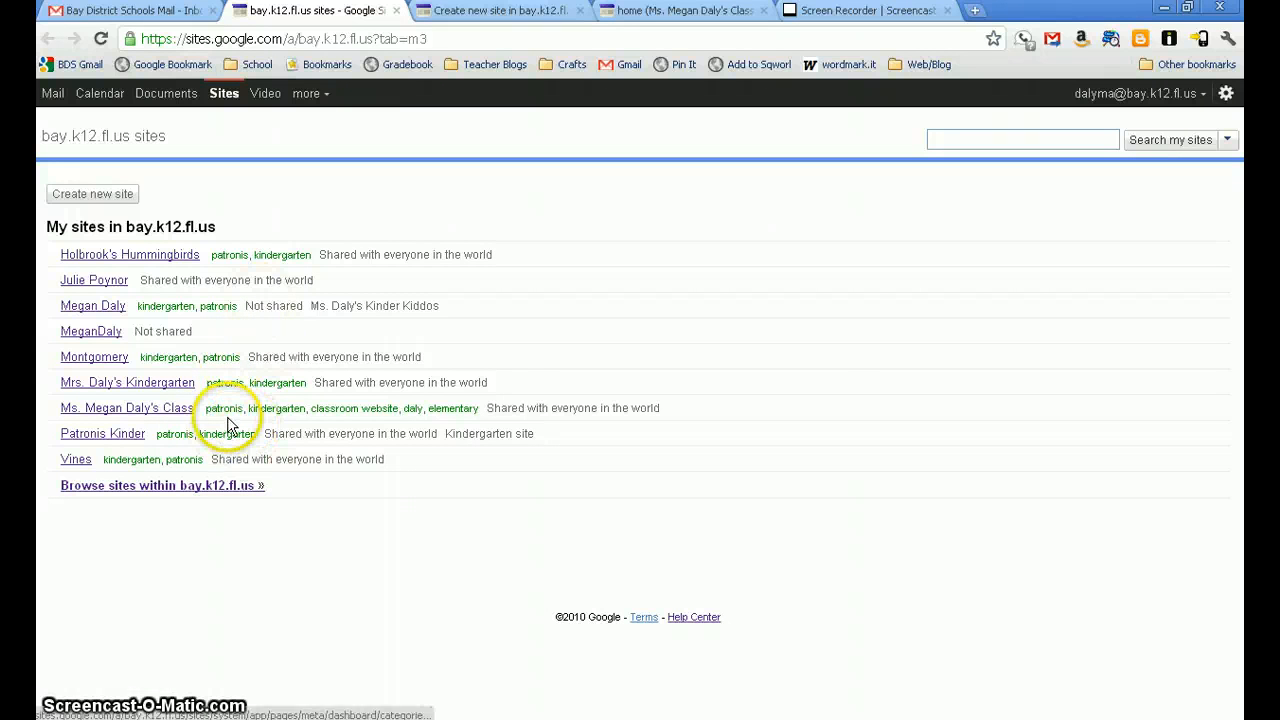
pyautogui.click(97, 195)
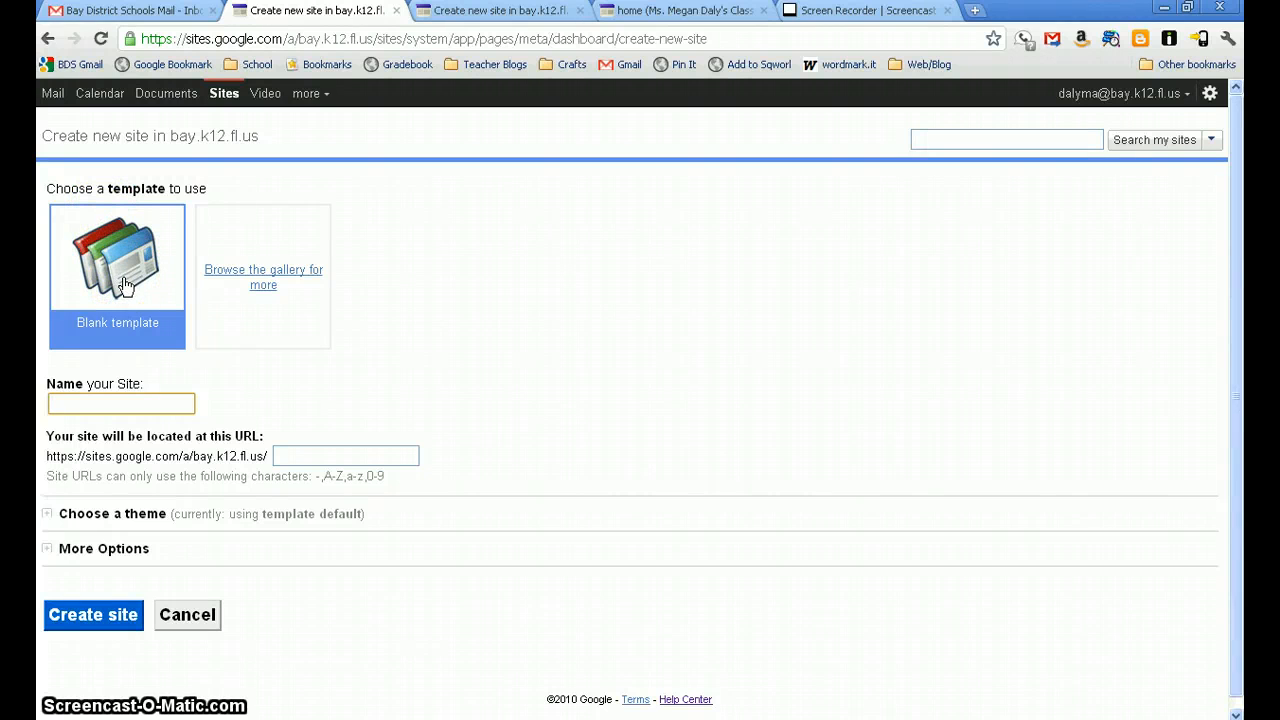
pyautogui.click(235, 318)
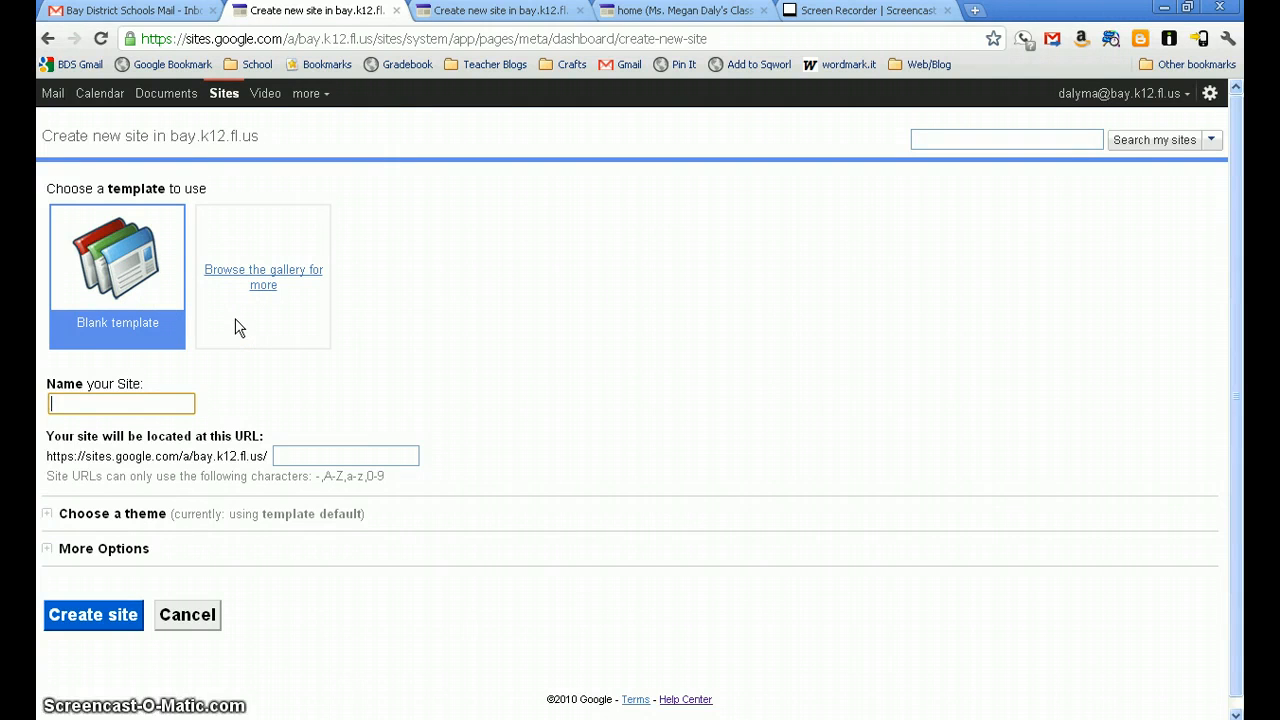
pyautogui.click(147, 340)
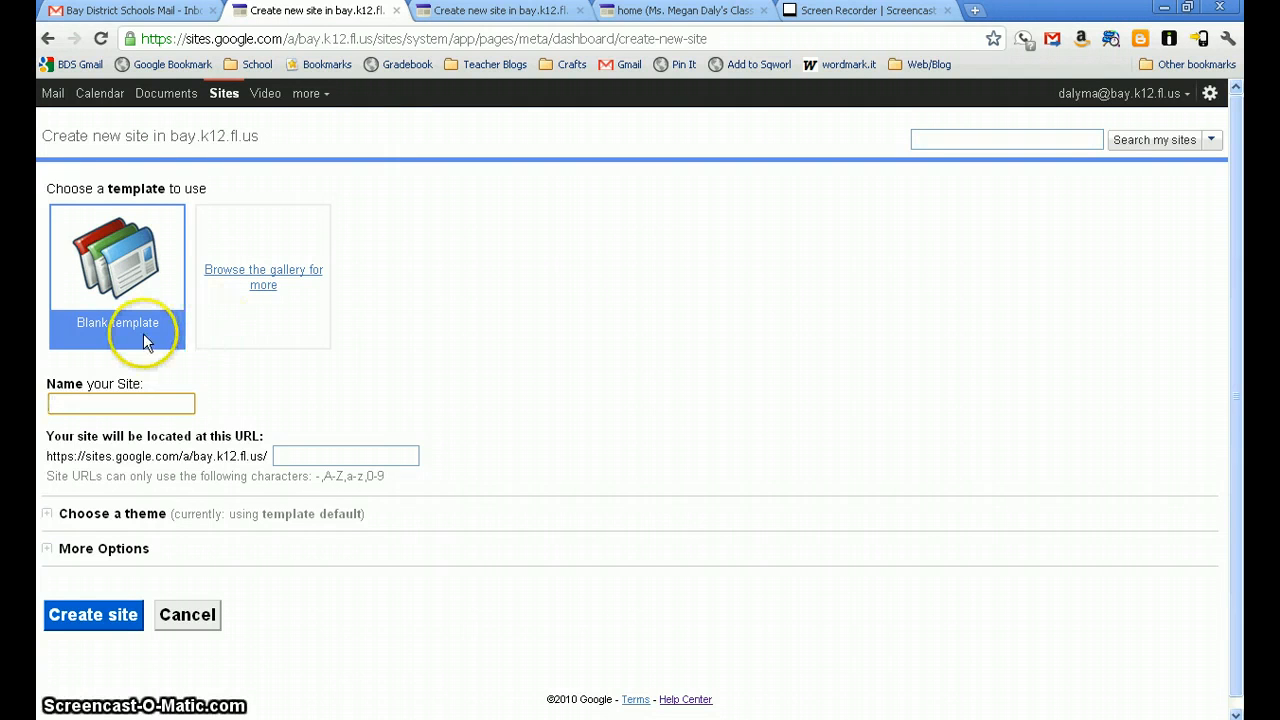
pyautogui.click(124, 332)
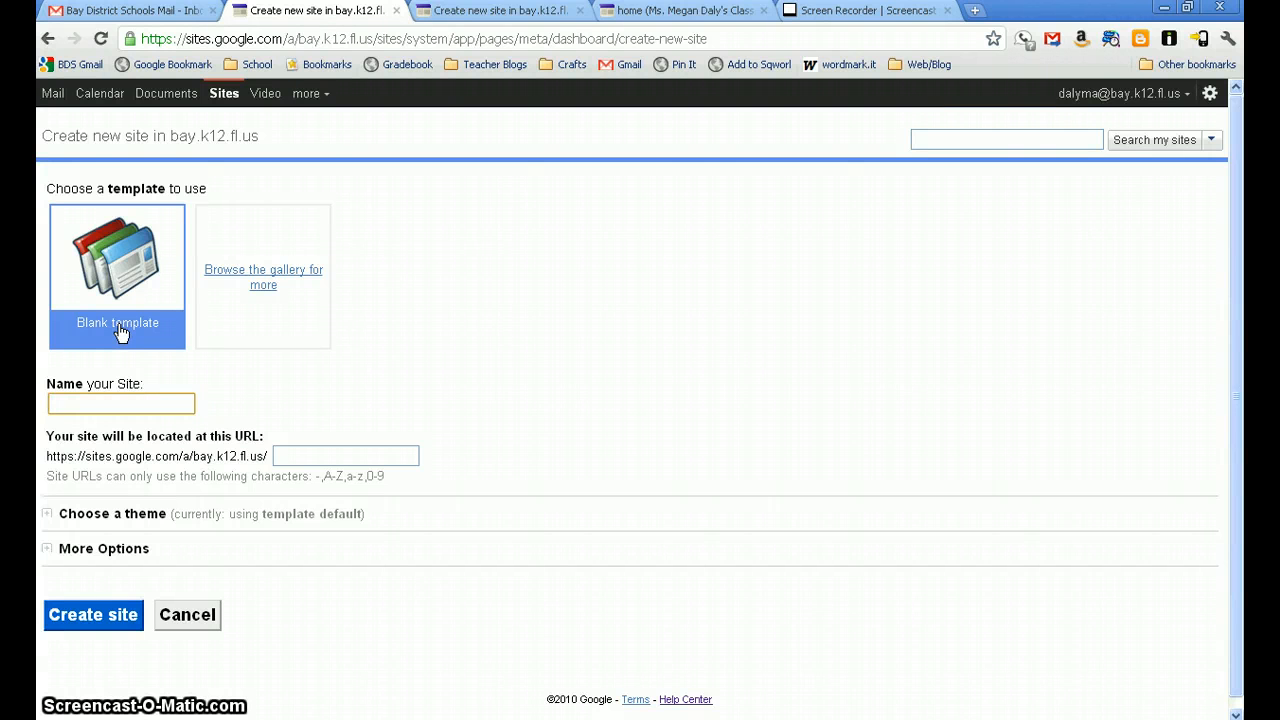
# Step: Name the site "Patronis Kindergarten" and remove the hyphen from its URL so it reads "patroniskindergarten"
pyautogui.click(90, 406)
pyautogui.write("Patron's Kind")
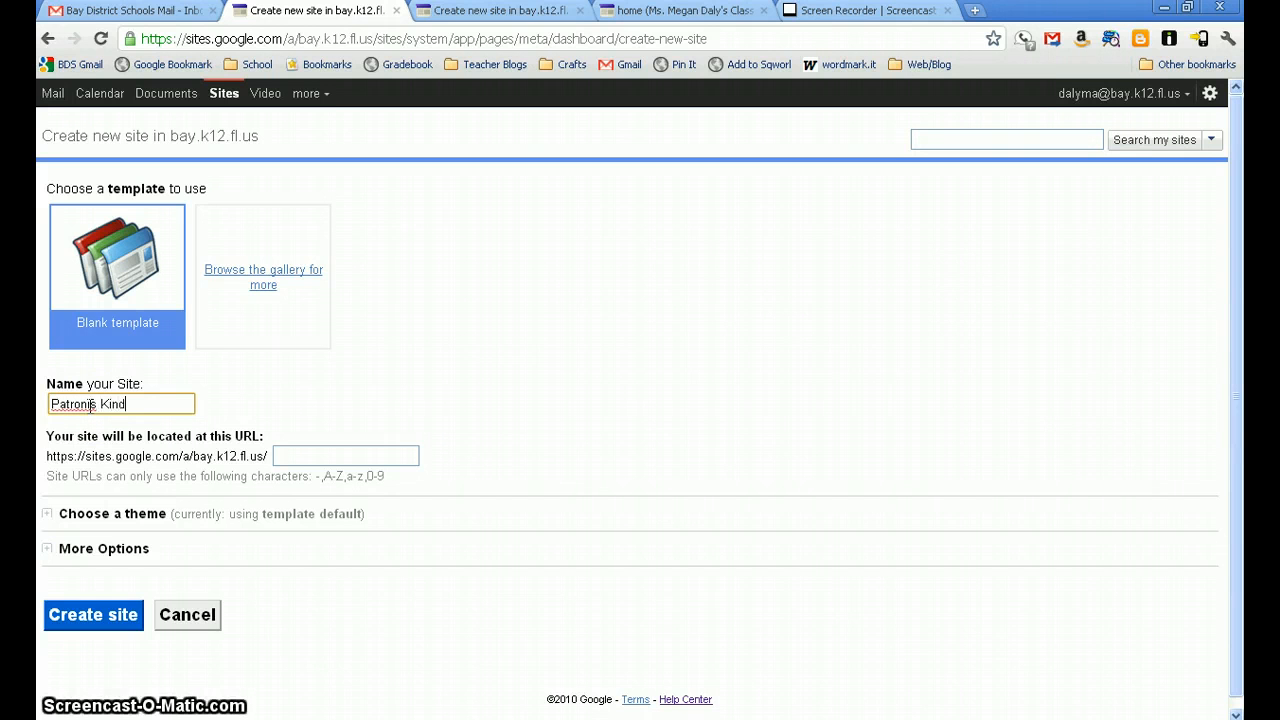
pyautogui.write('ergarten')
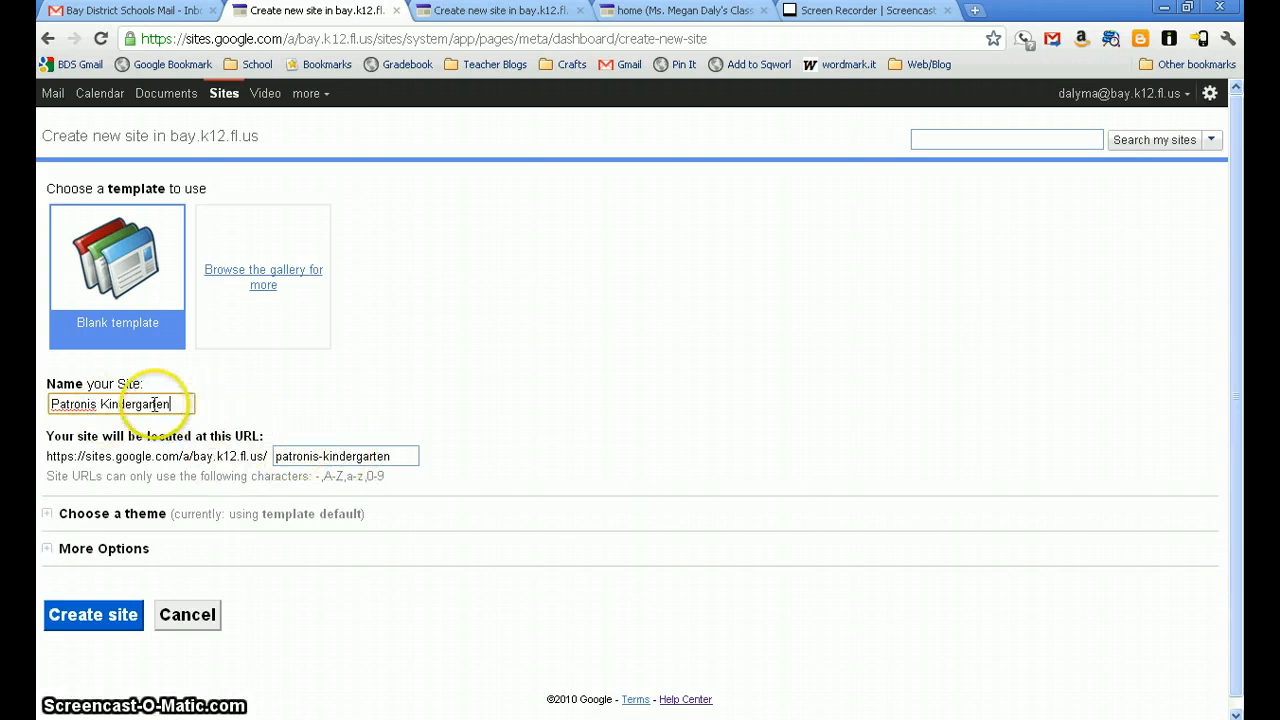
pyautogui.doubleClick(320, 455)
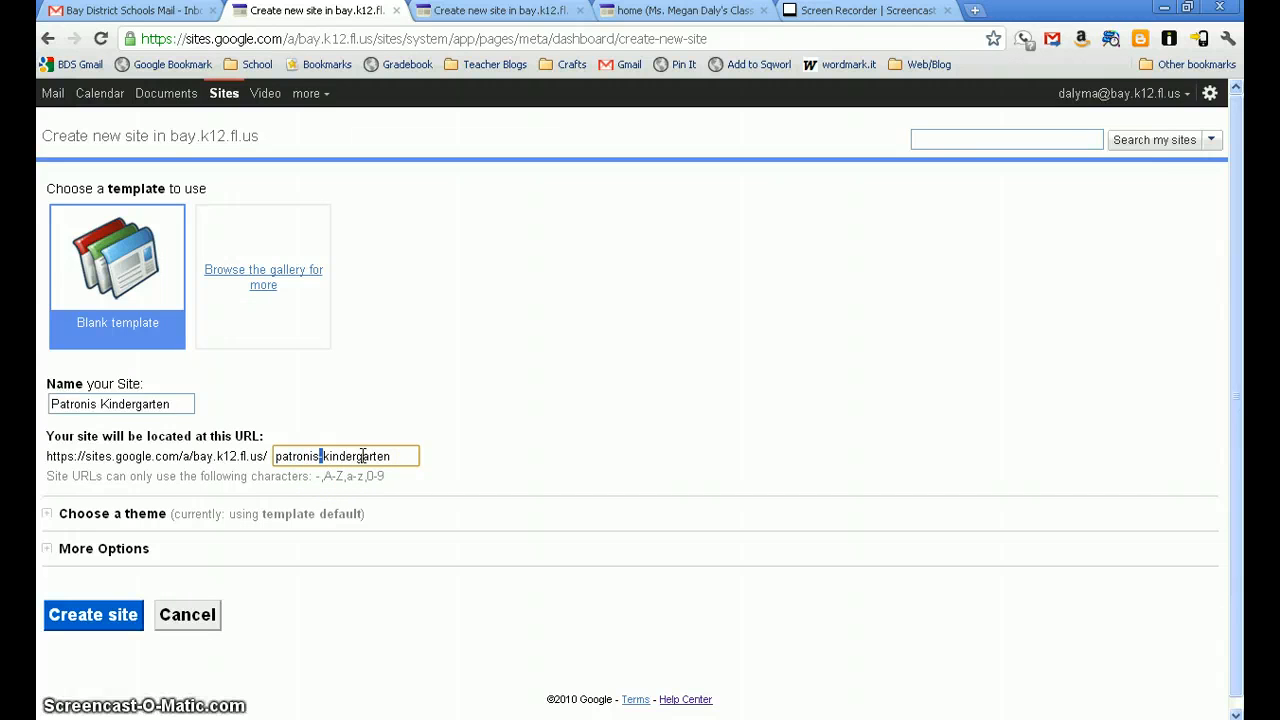
pyautogui.press('BackSpace')
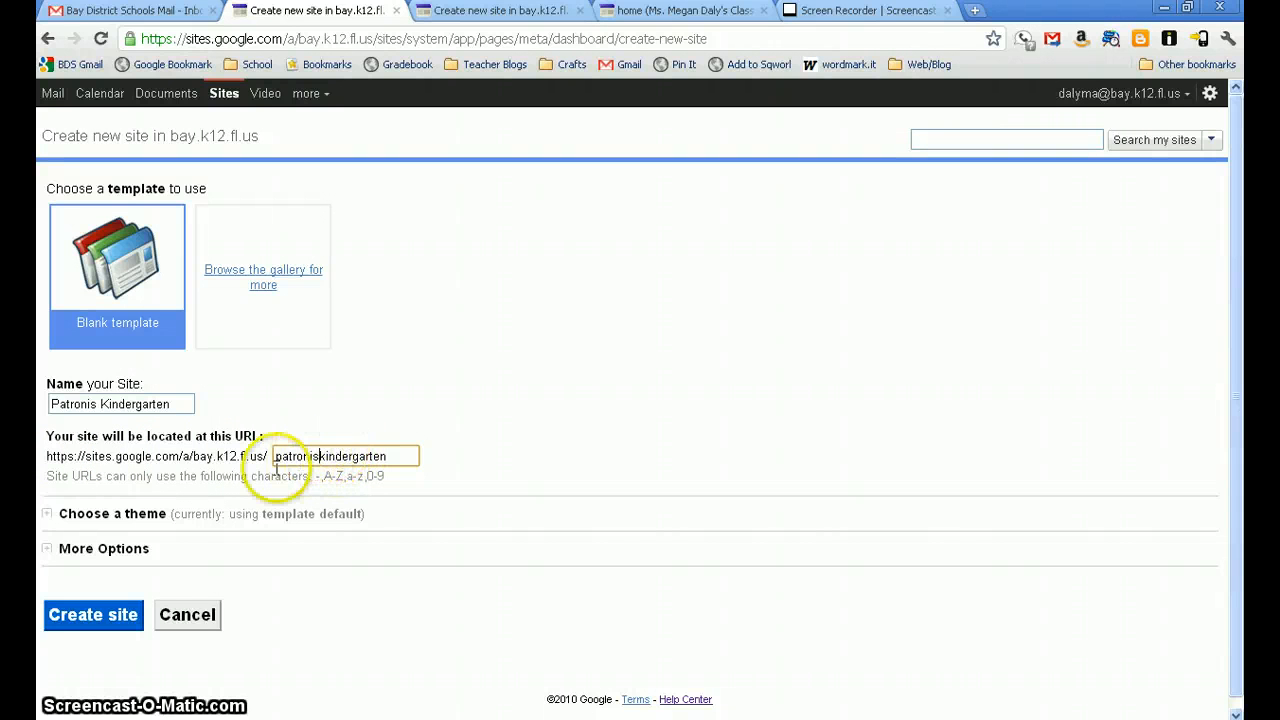
# Step: Look through the available site themes without choosing one, and expand the additional site options
pyautogui.click(47, 515)
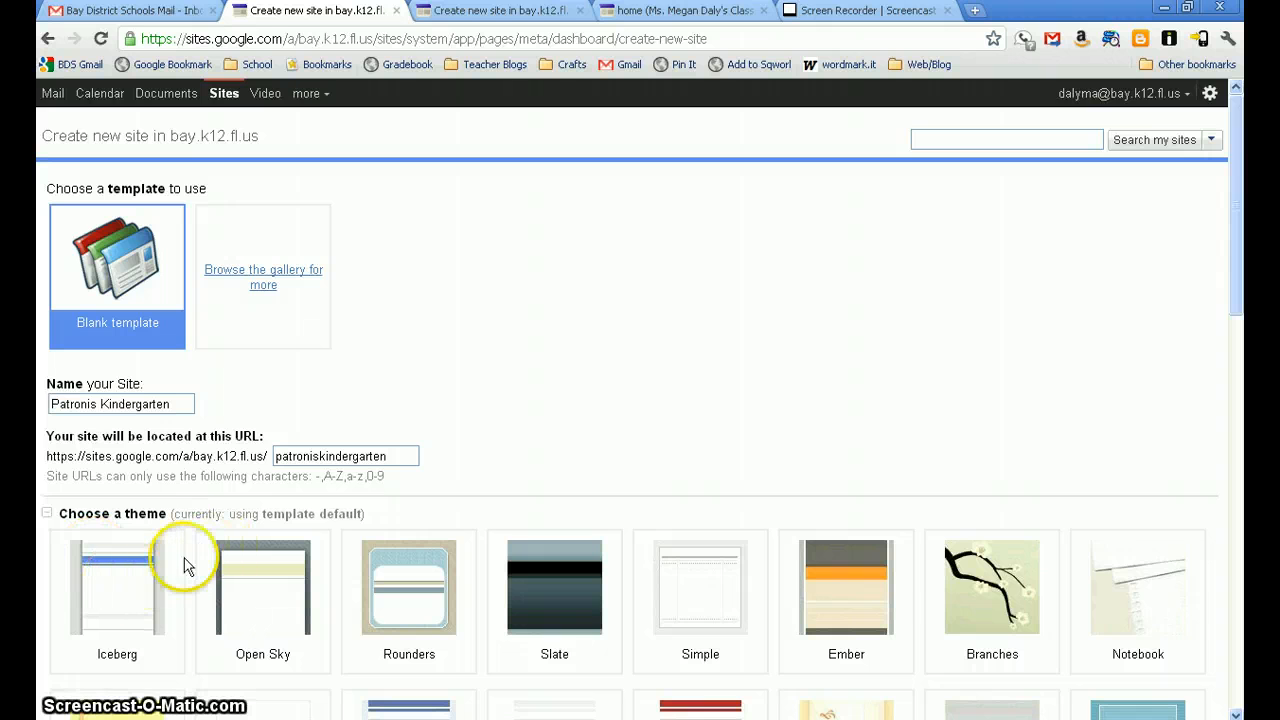
pyautogui.scroll(-1, 178, 577)
pyautogui.scroll(-7, 178, 577)
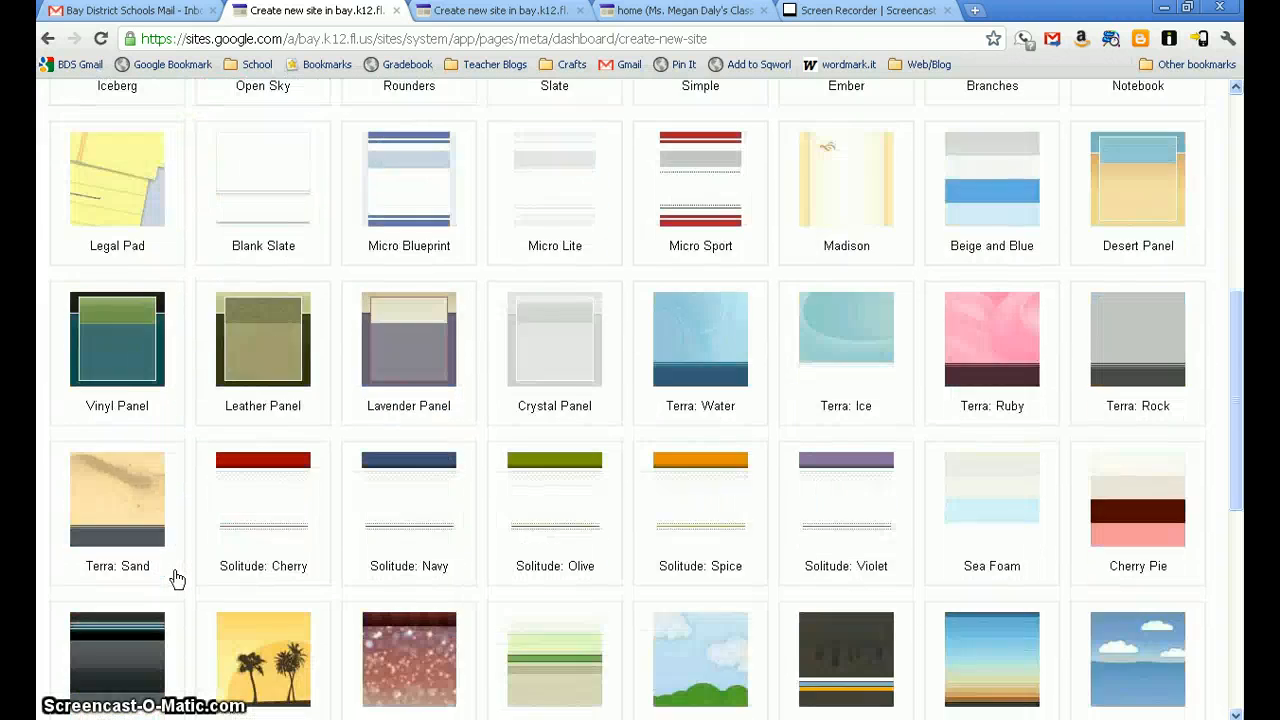
pyautogui.scroll(-2, 177, 578)
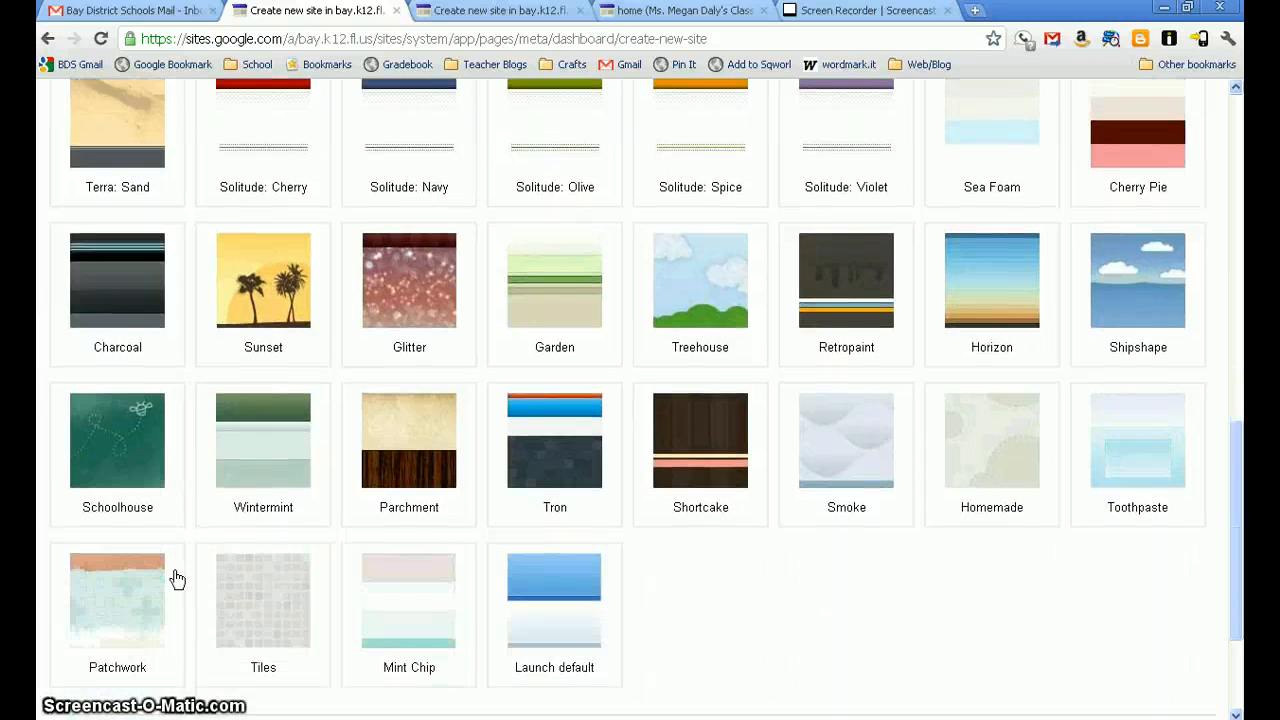
pyautogui.scroll(-2, 177, 578)
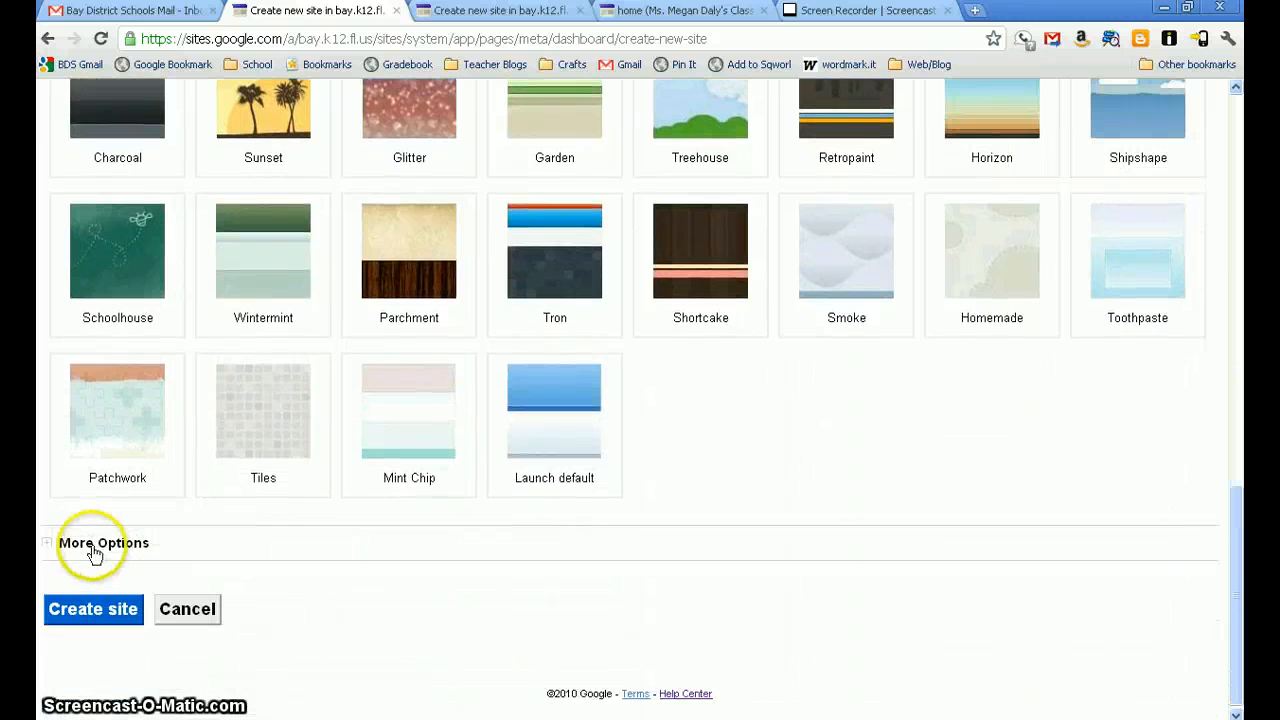
pyautogui.click(65, 550)
pyautogui.click(46, 543)
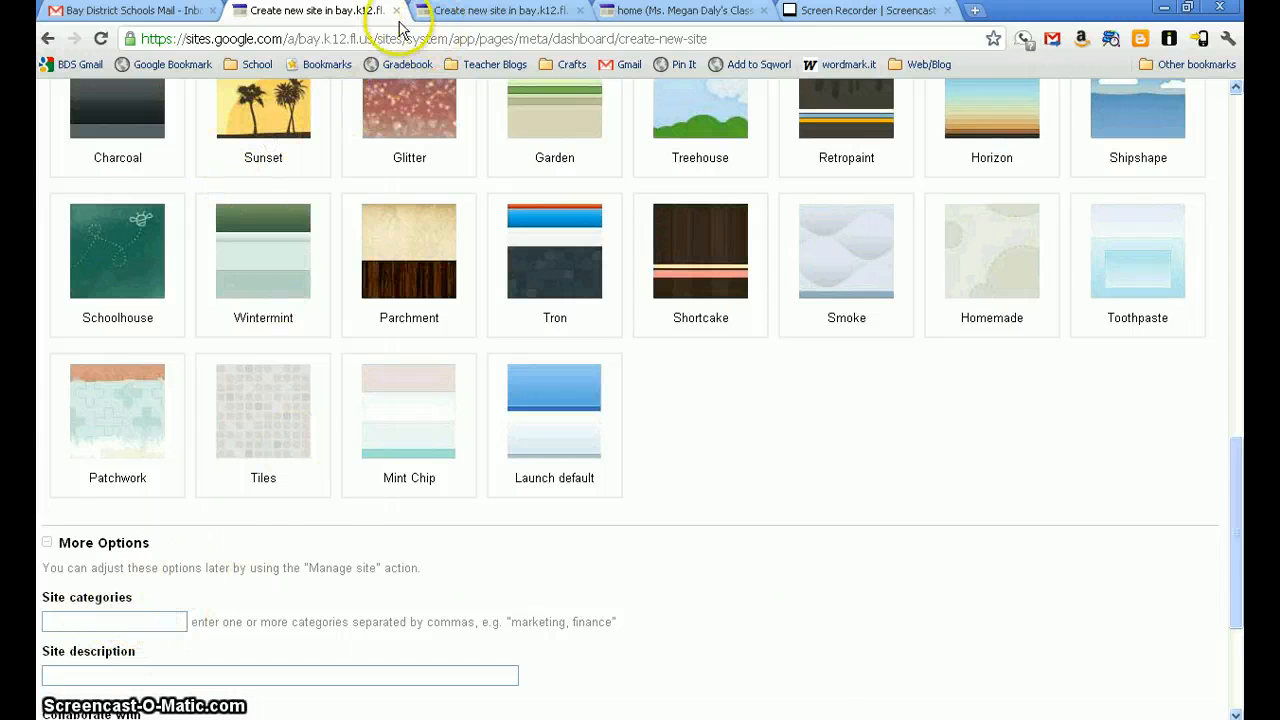
# Step: Browse the sites within bay.k12.fl.us by category and list the uncategorized ones to see how categories are used
pyautogui.click(444, 13)
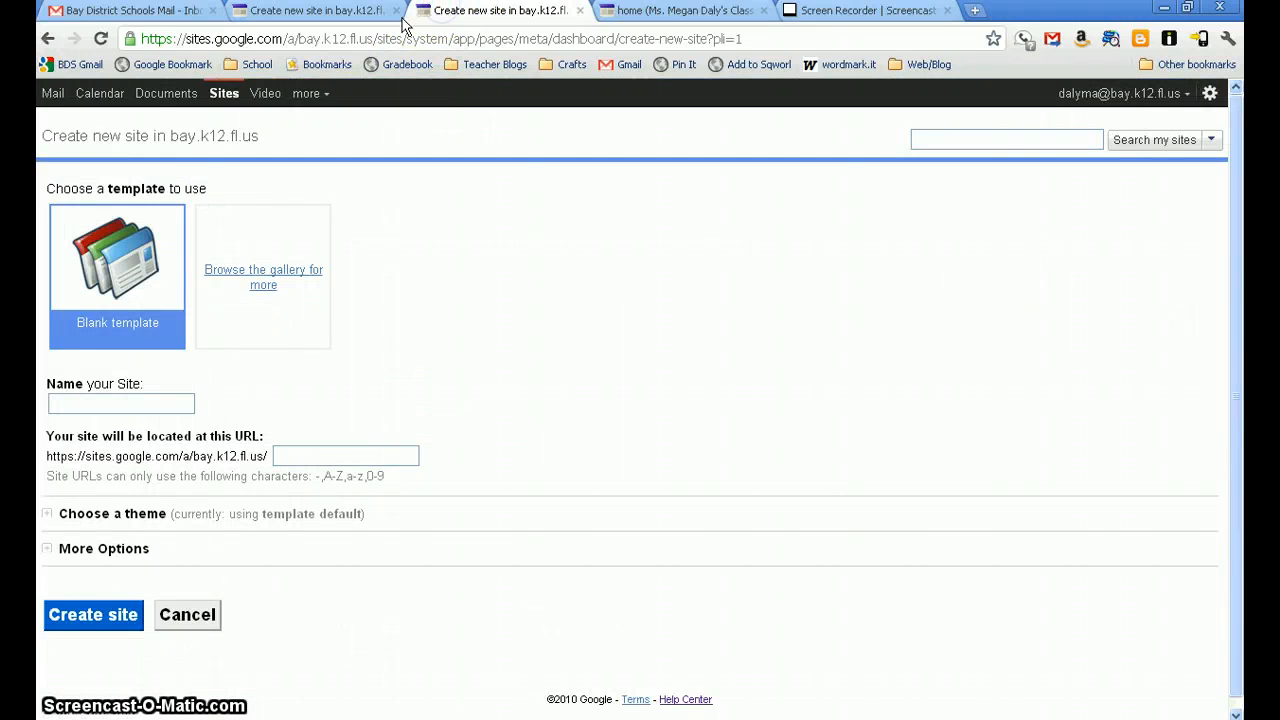
pyautogui.click(47, 40)
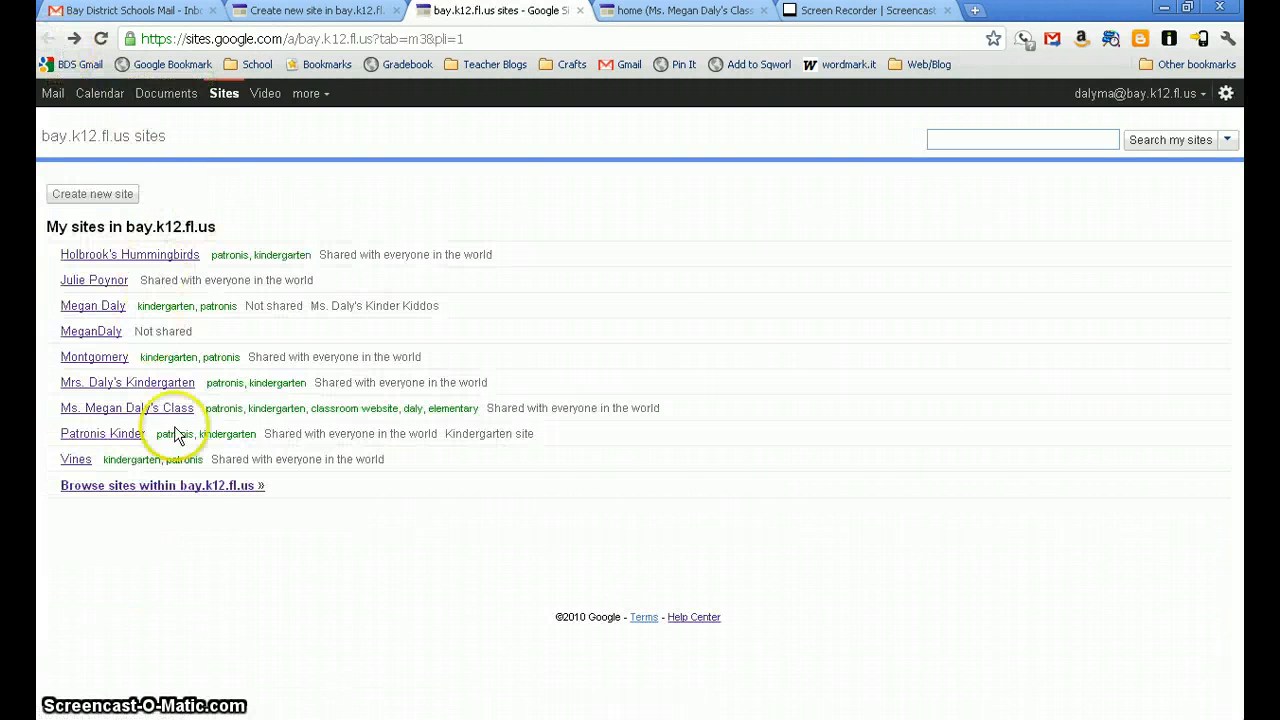
pyautogui.click(171, 490)
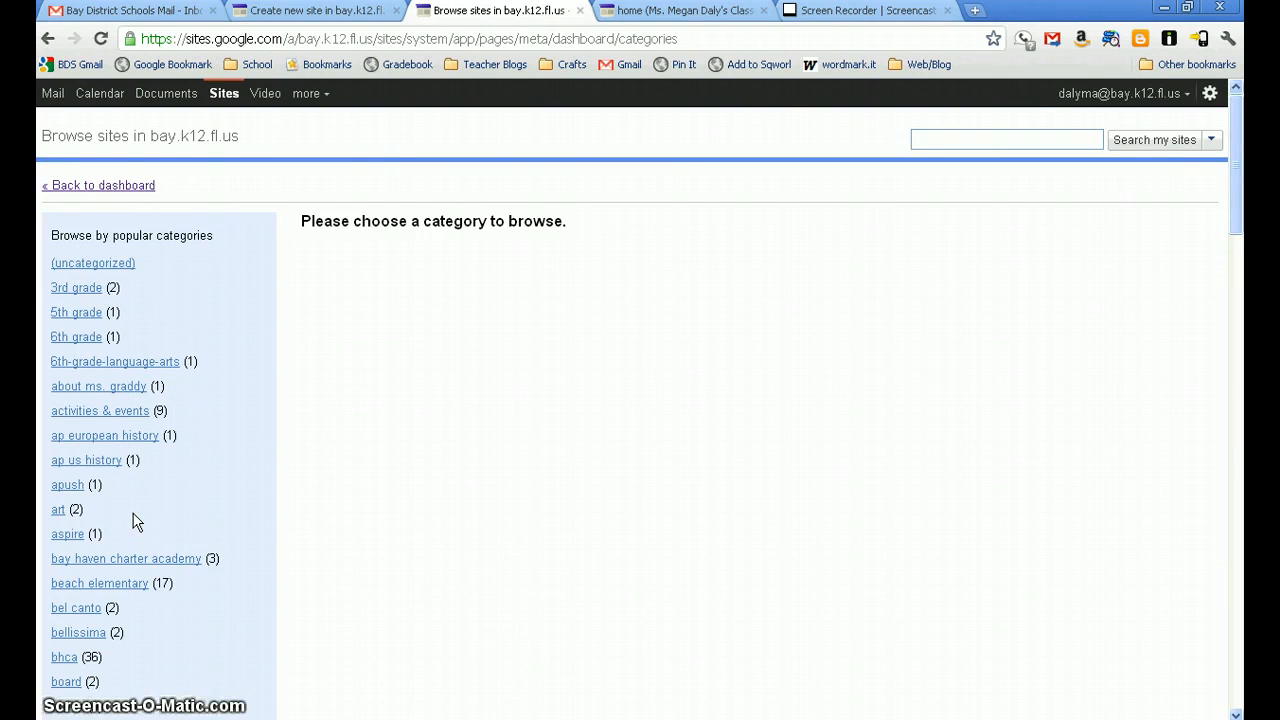
pyautogui.scroll(-1, 137, 522)
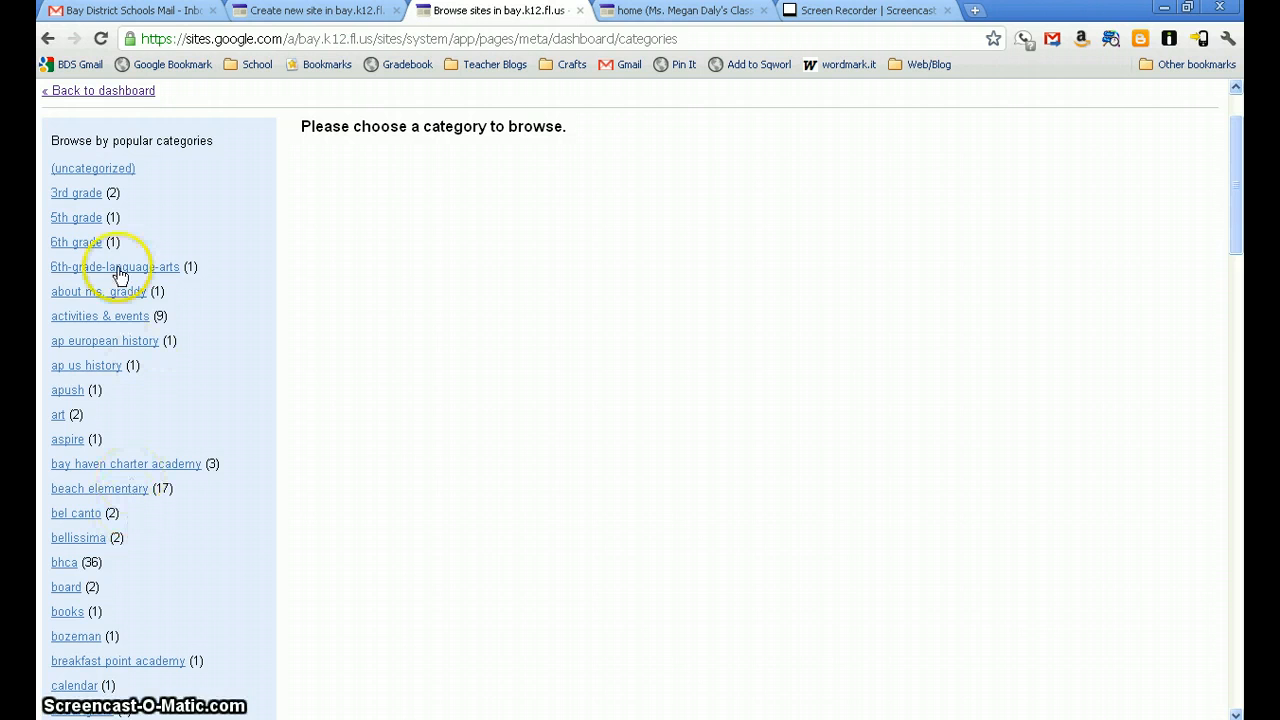
pyautogui.click(69, 172)
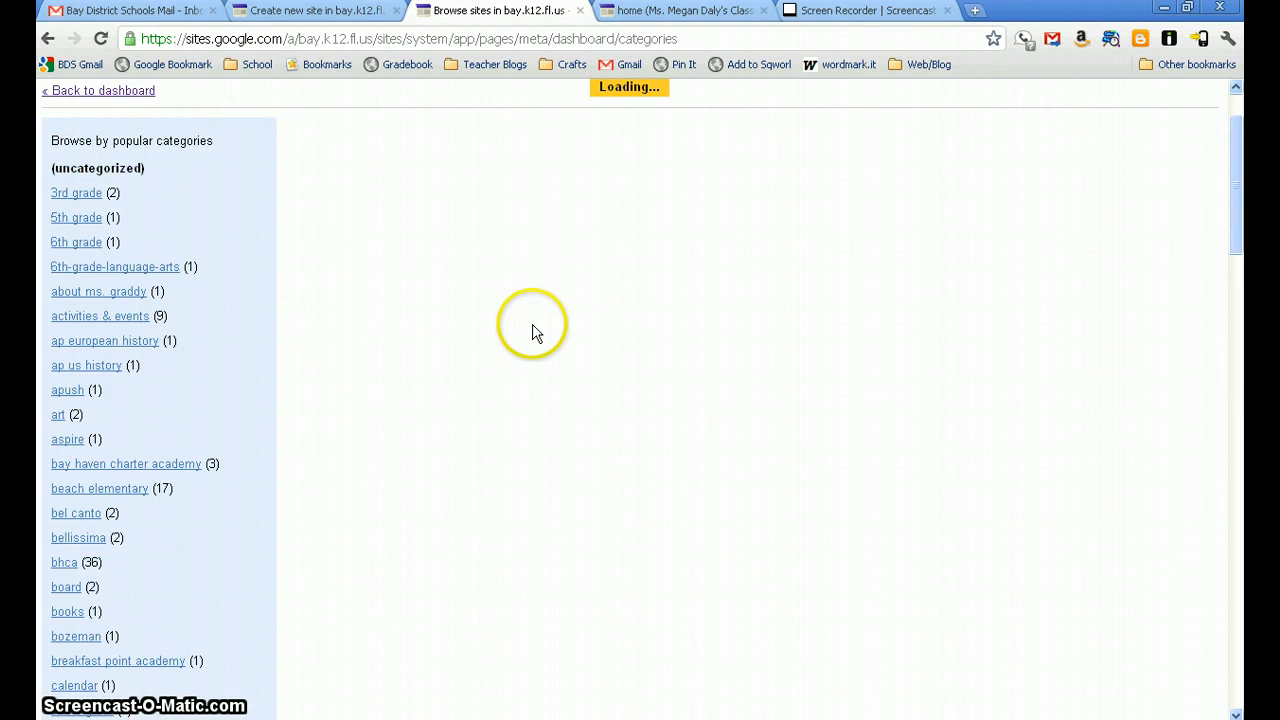
pyautogui.click(128, 178)
pyautogui.click(147, 195)
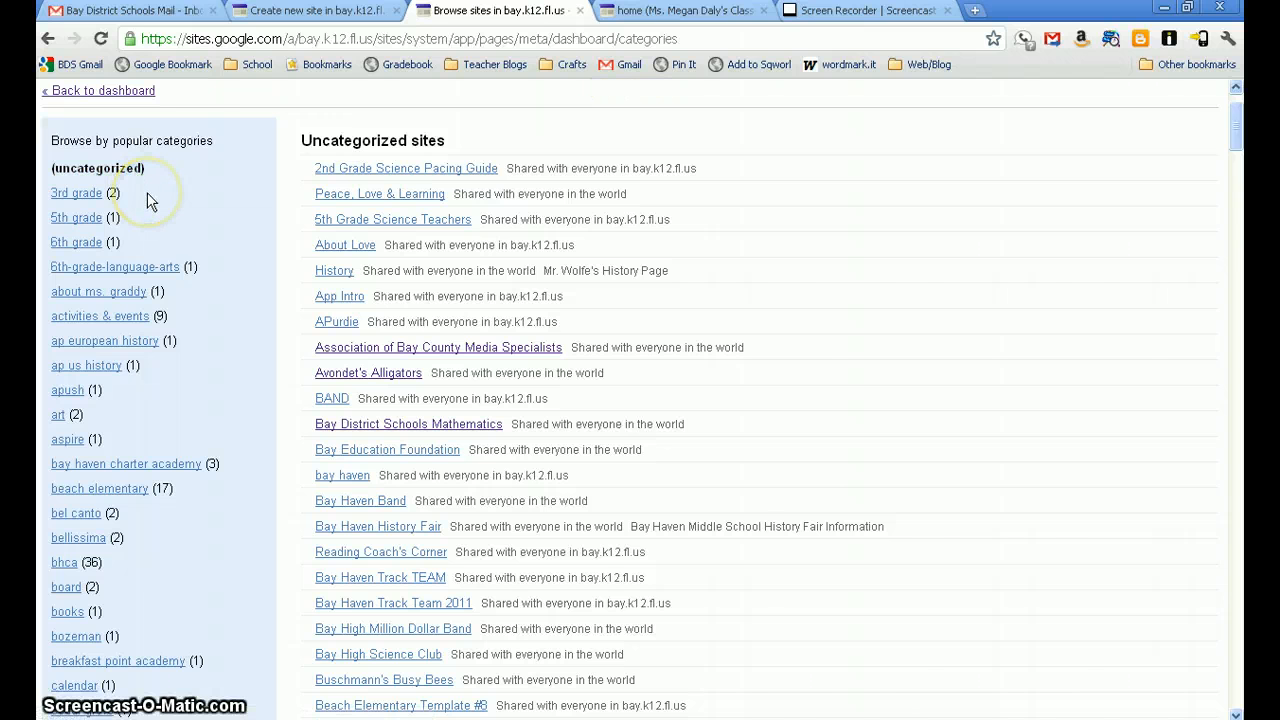
pyautogui.click(177, 196)
# Step: Enter "Kindergarten, Patronis" as the site categories in the new site form
pyautogui.click(325, 12)
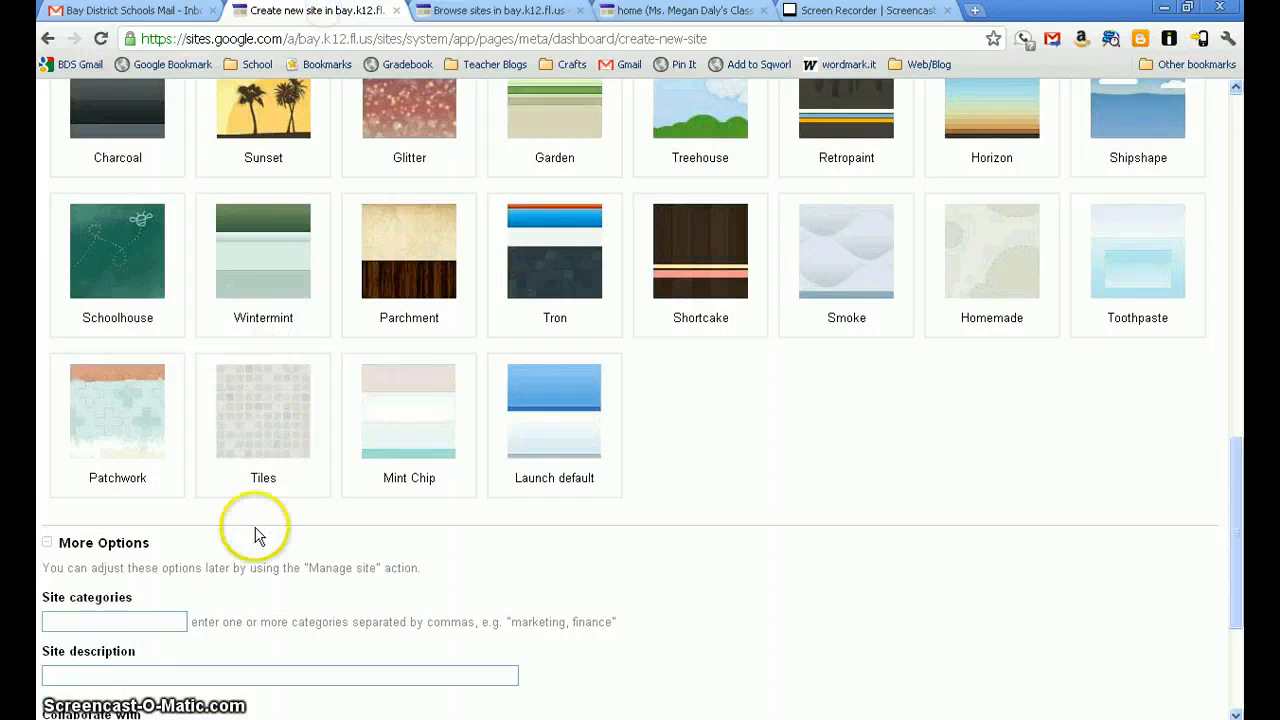
pyautogui.click(158, 618)
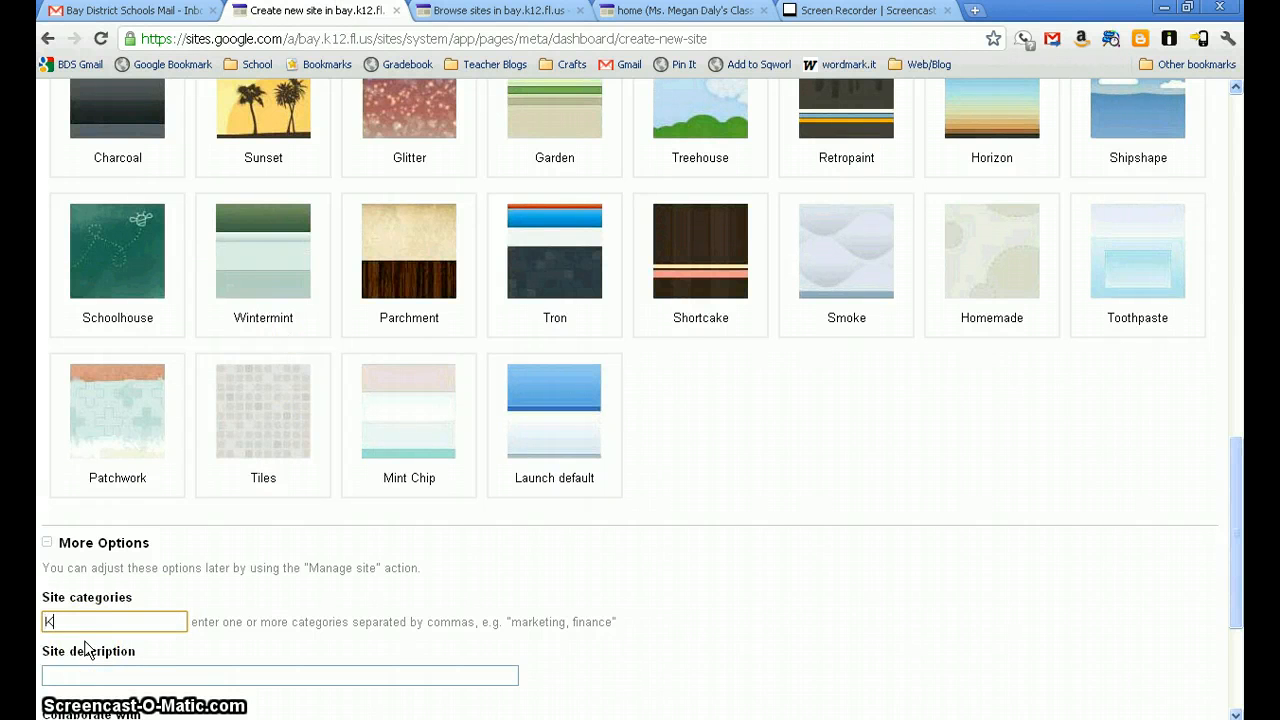
pyautogui.write('Kindergarten, Patronis')
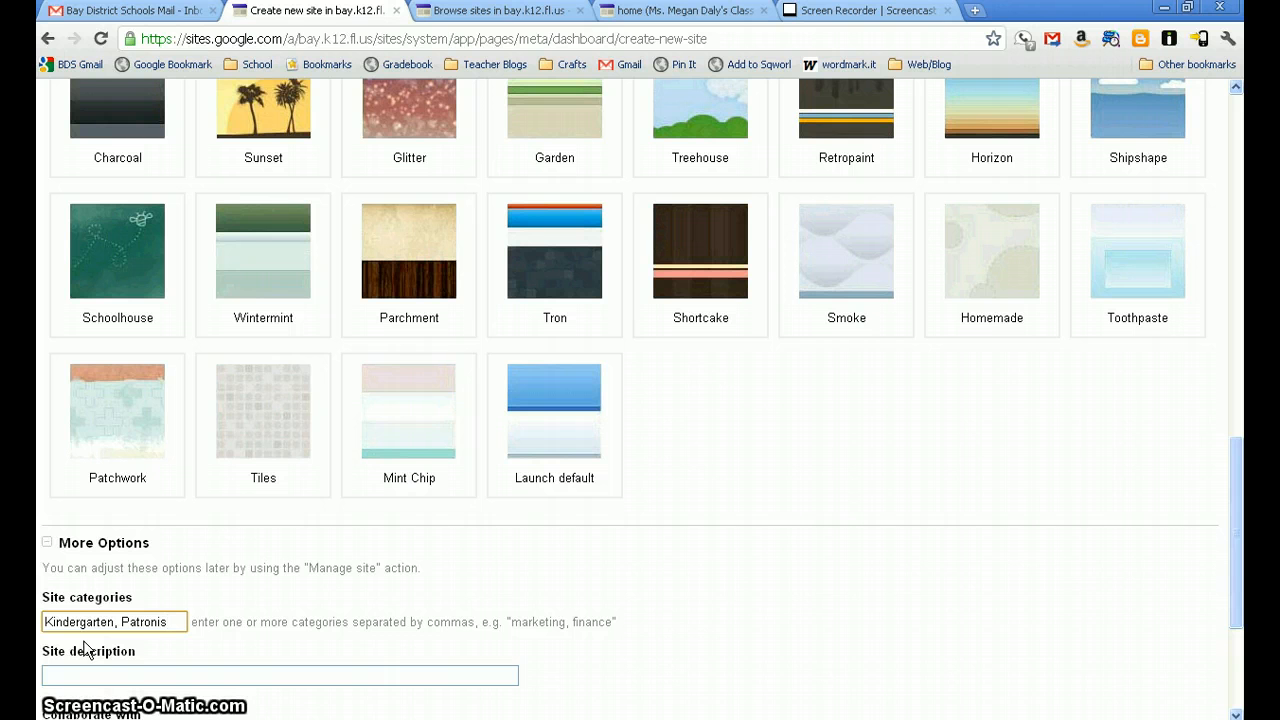
pyautogui.click(111, 675)
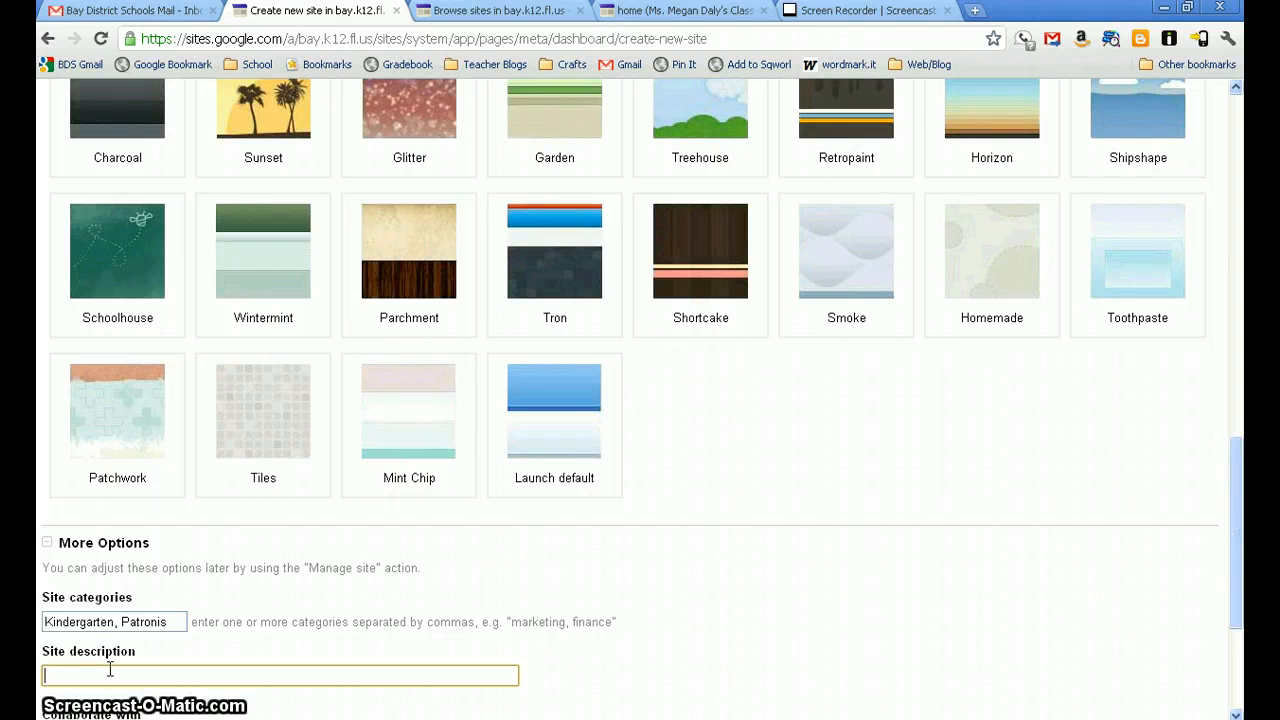
# Step: Examine the example site descriptions in the uncategorized sites list, such as those for Bay Haven History Fair and boosters
pyautogui.click(490, 10)
pyautogui.scroll(-2, 568, 295)
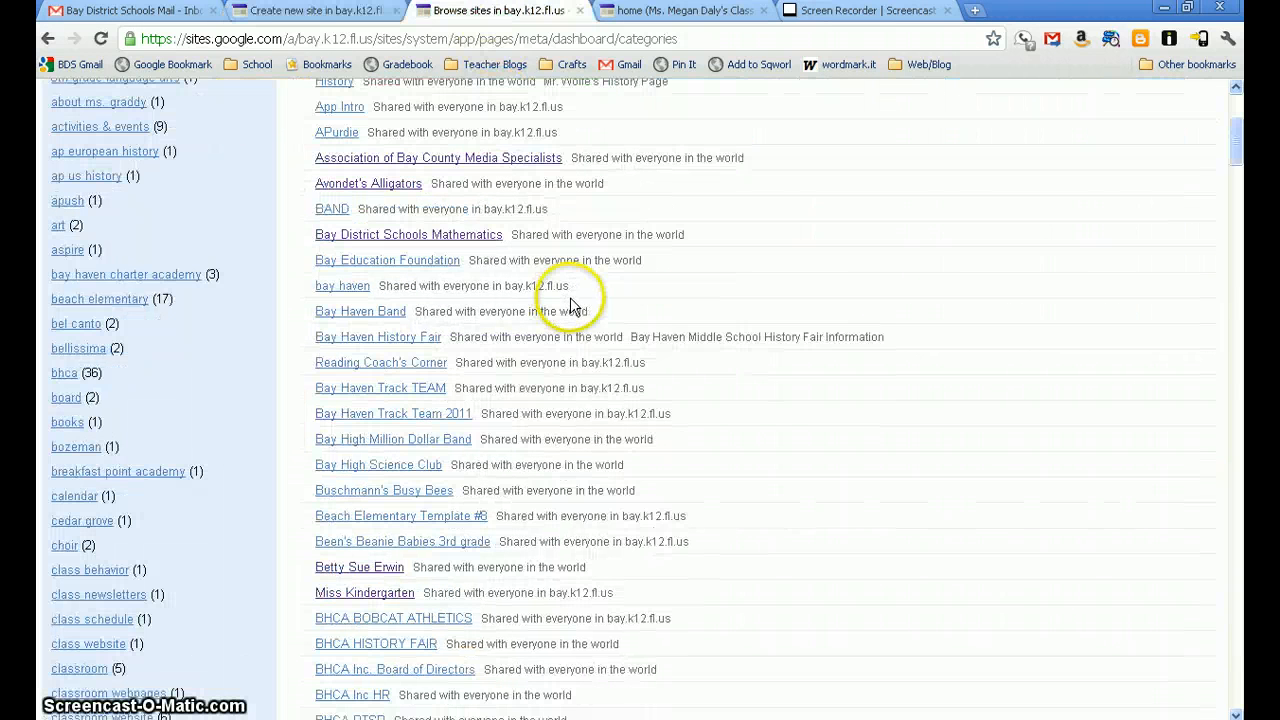
pyautogui.click(636, 337)
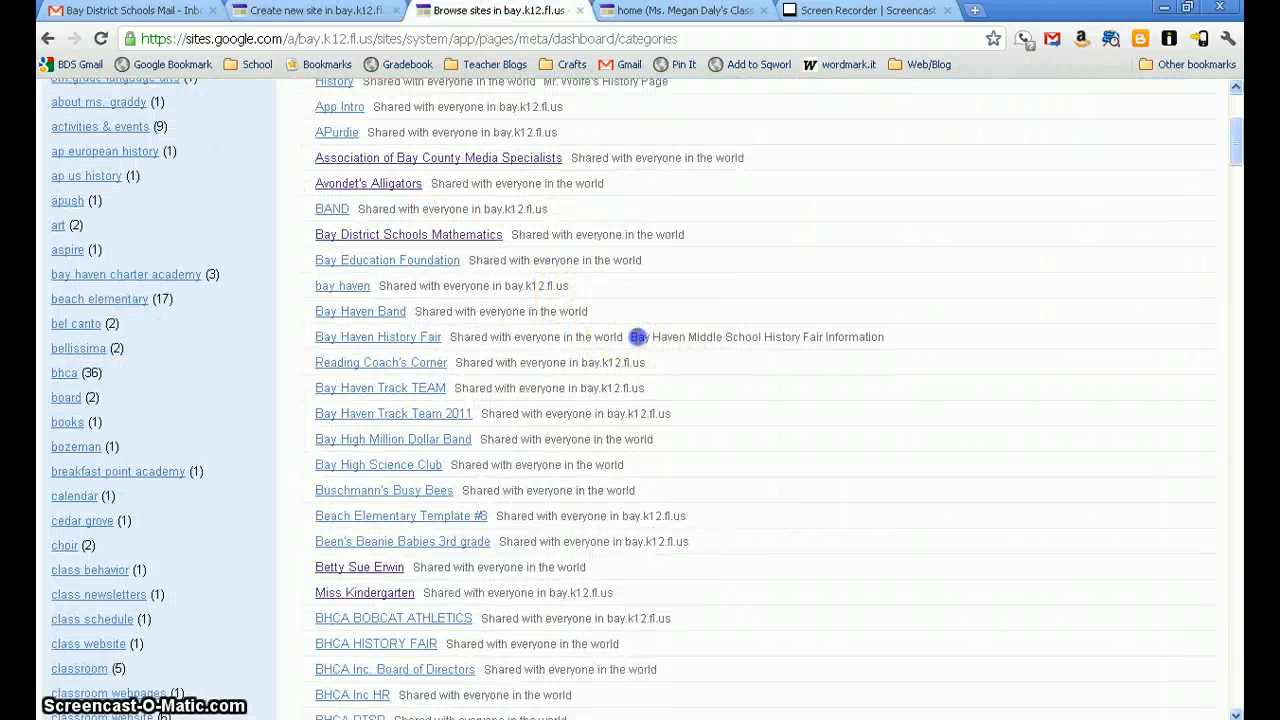
pyautogui.moveTo(636, 337); pyautogui.dragTo(878, 333)
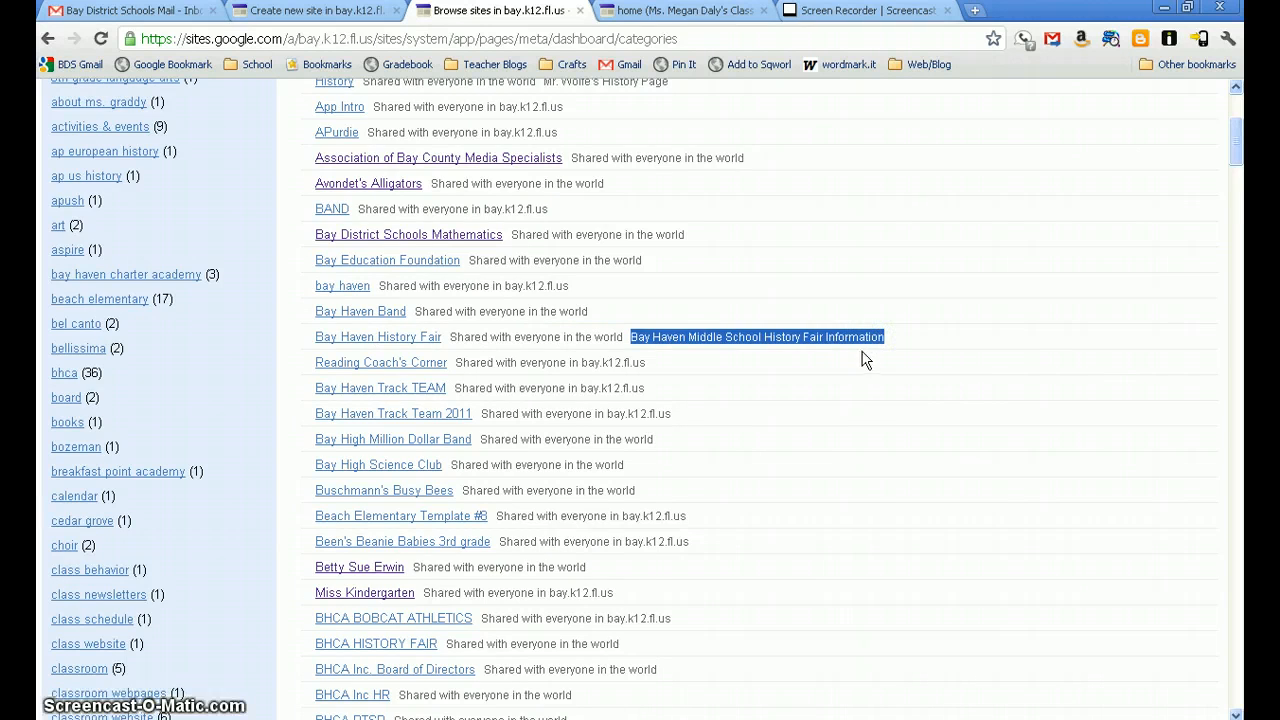
pyautogui.scroll(-4, 843, 386)
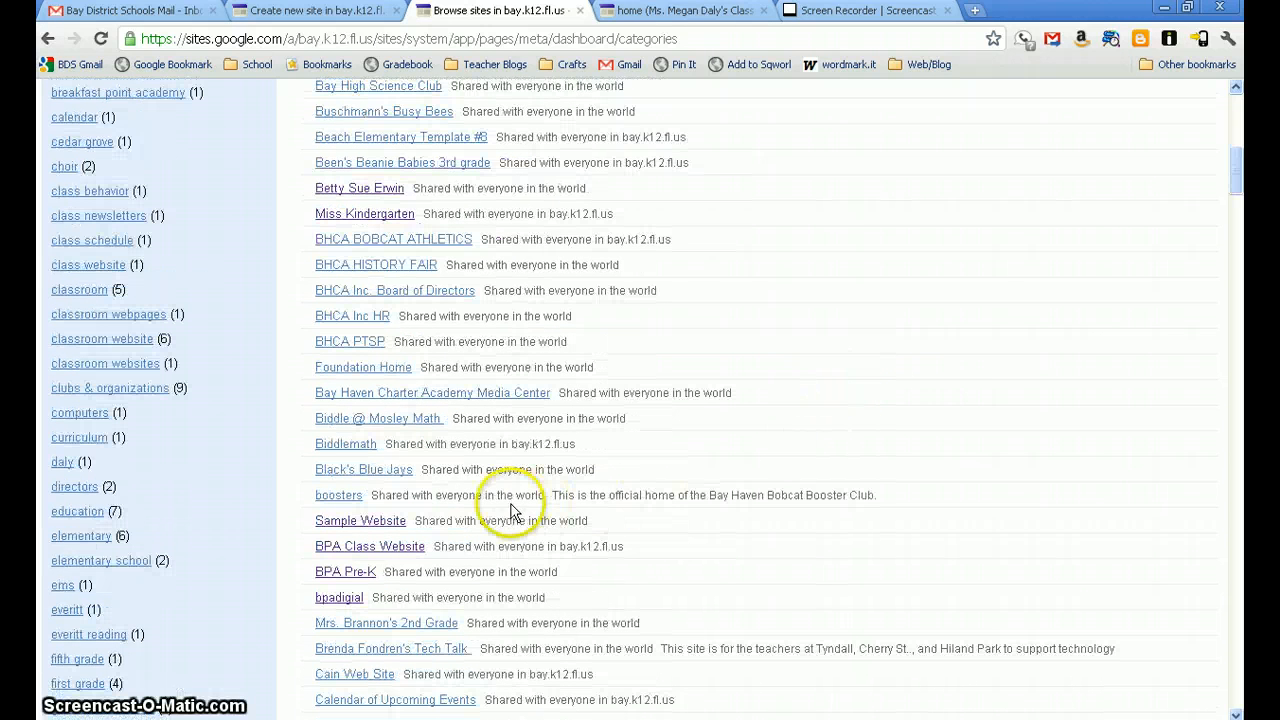
pyautogui.moveTo(553, 495); pyautogui.dragTo(865, 495)
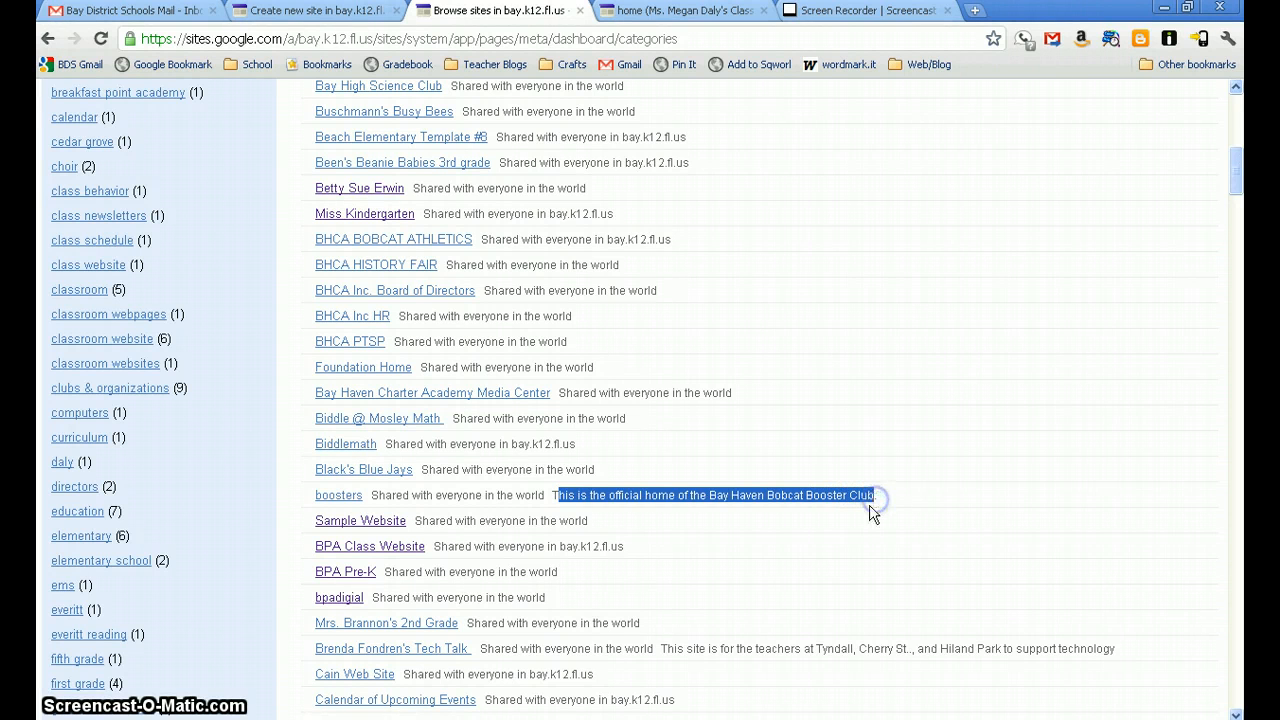
pyautogui.click(325, 502)
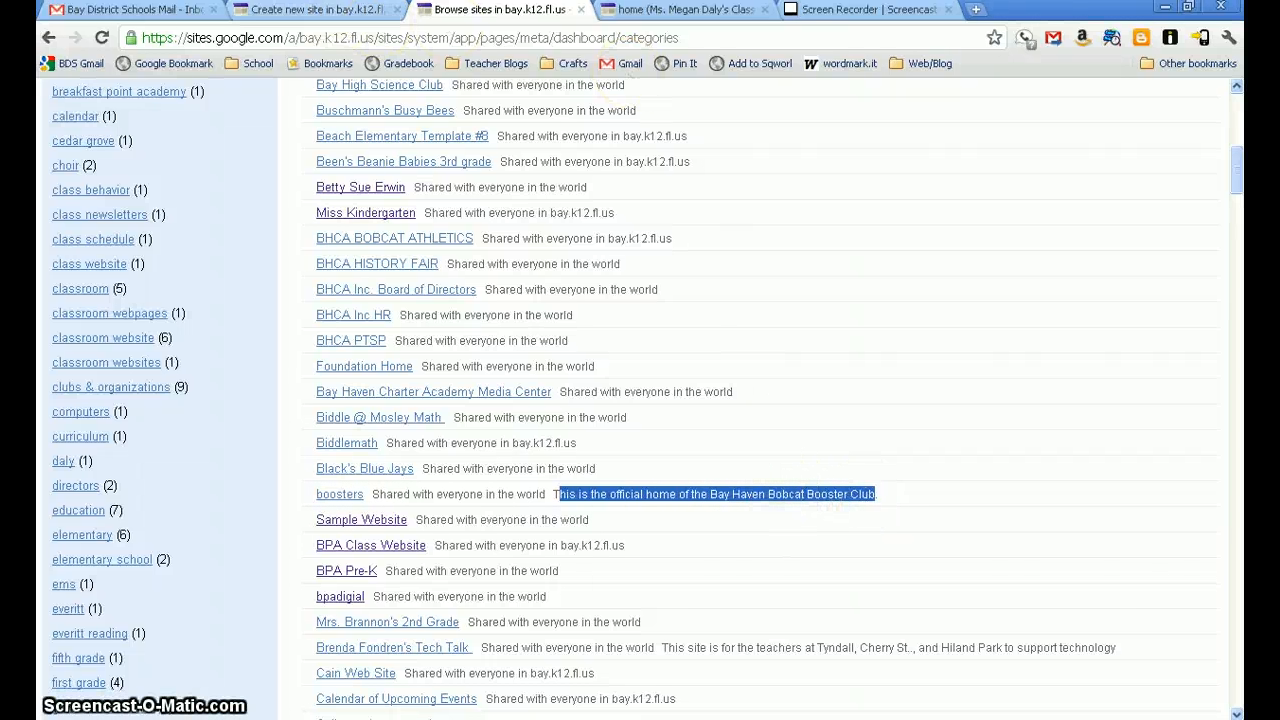
# Step: Make the new site viewable by anyone in the world and create it
pyautogui.click(317, 8)
pyautogui.scroll(-3, 300, 545)
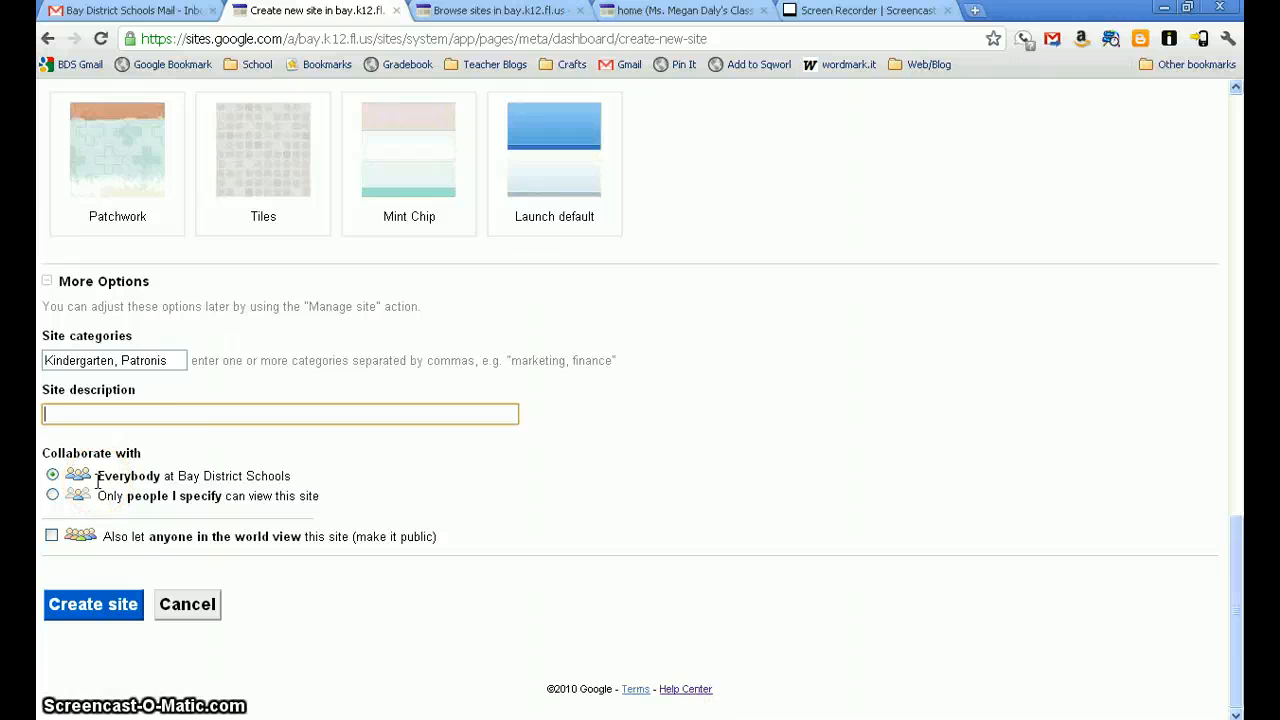
pyautogui.moveTo(98, 476); pyautogui.dragTo(260, 475)
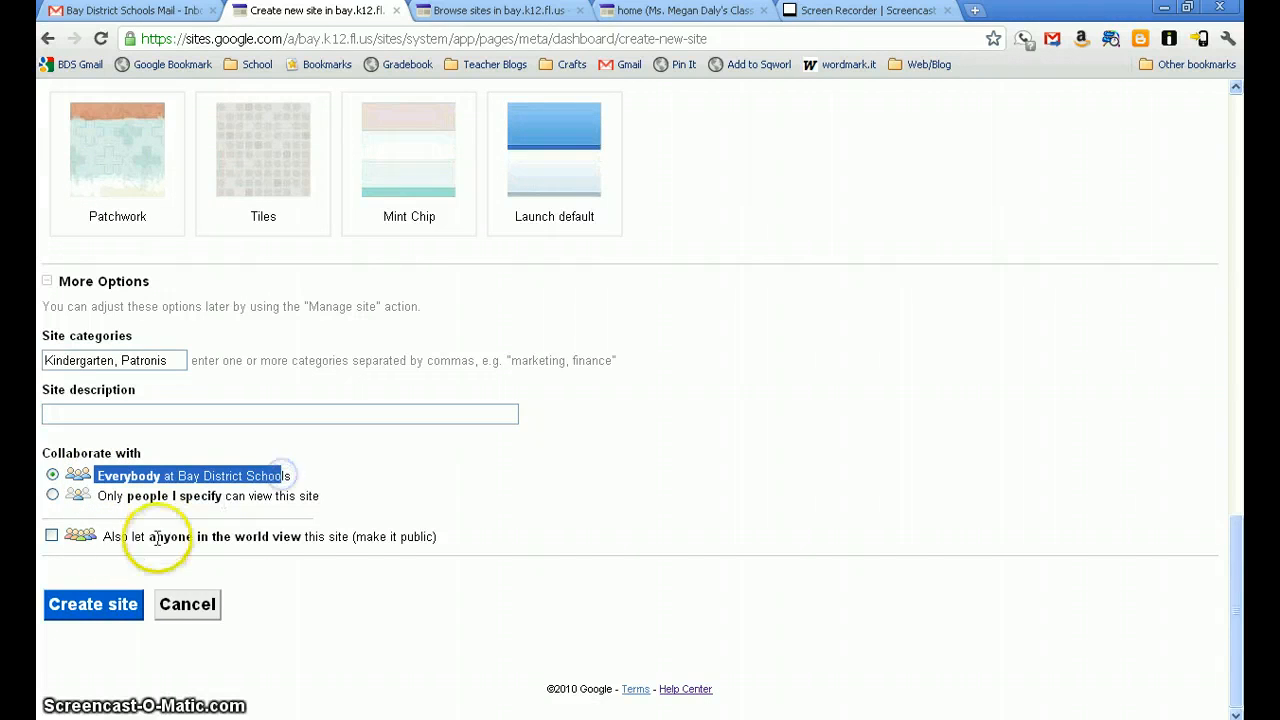
pyautogui.click(52, 537)
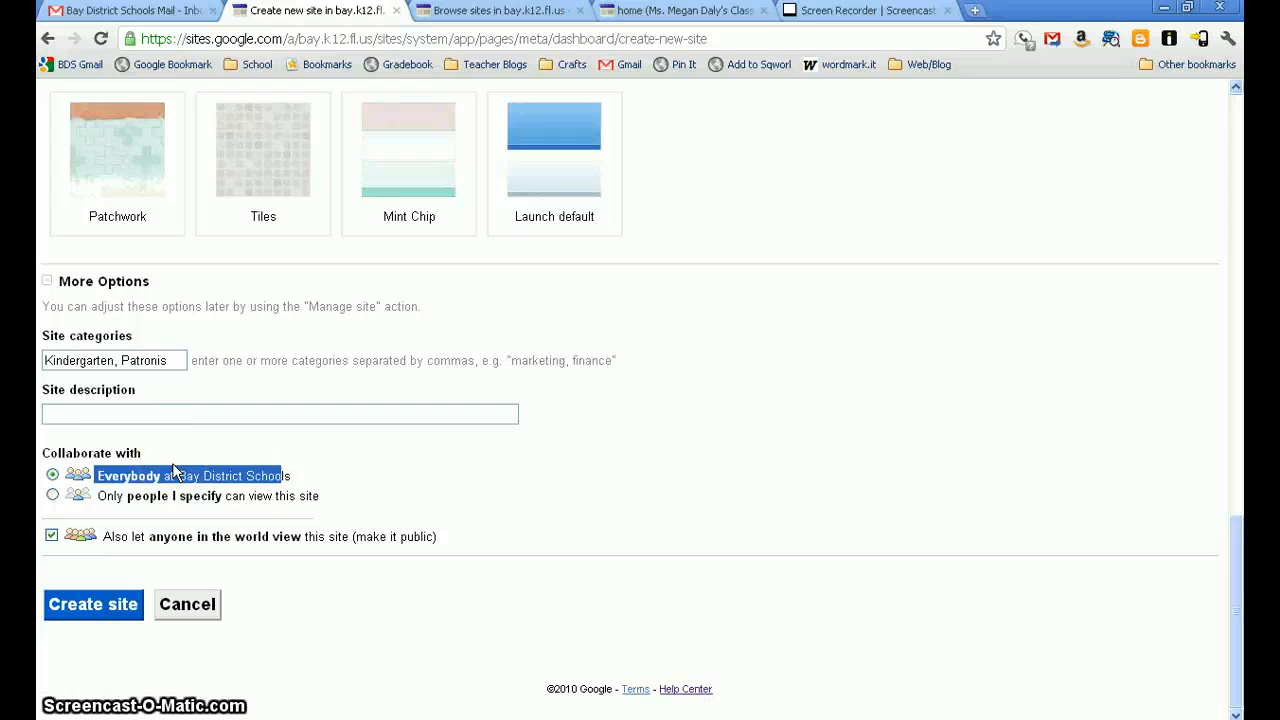
pyautogui.click(93, 605)
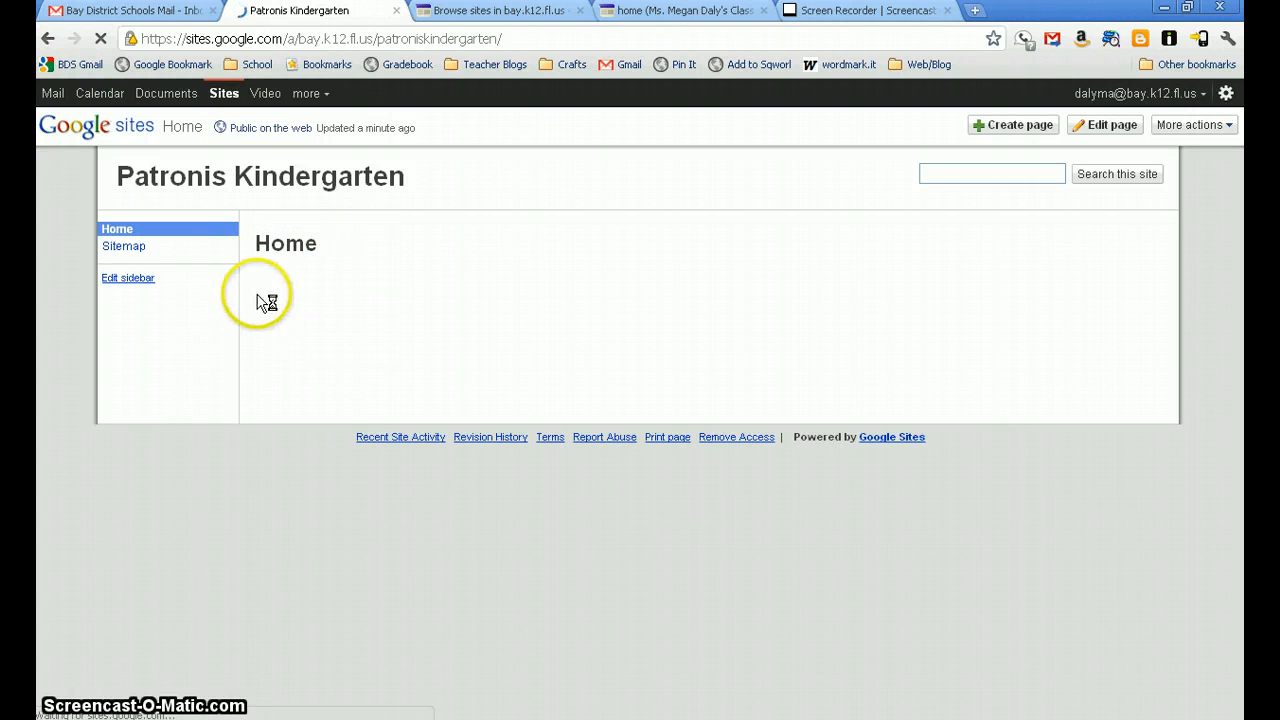
# Step: Open the Home page for editing and place the cursor in its body area
pyautogui.click(1108, 130)
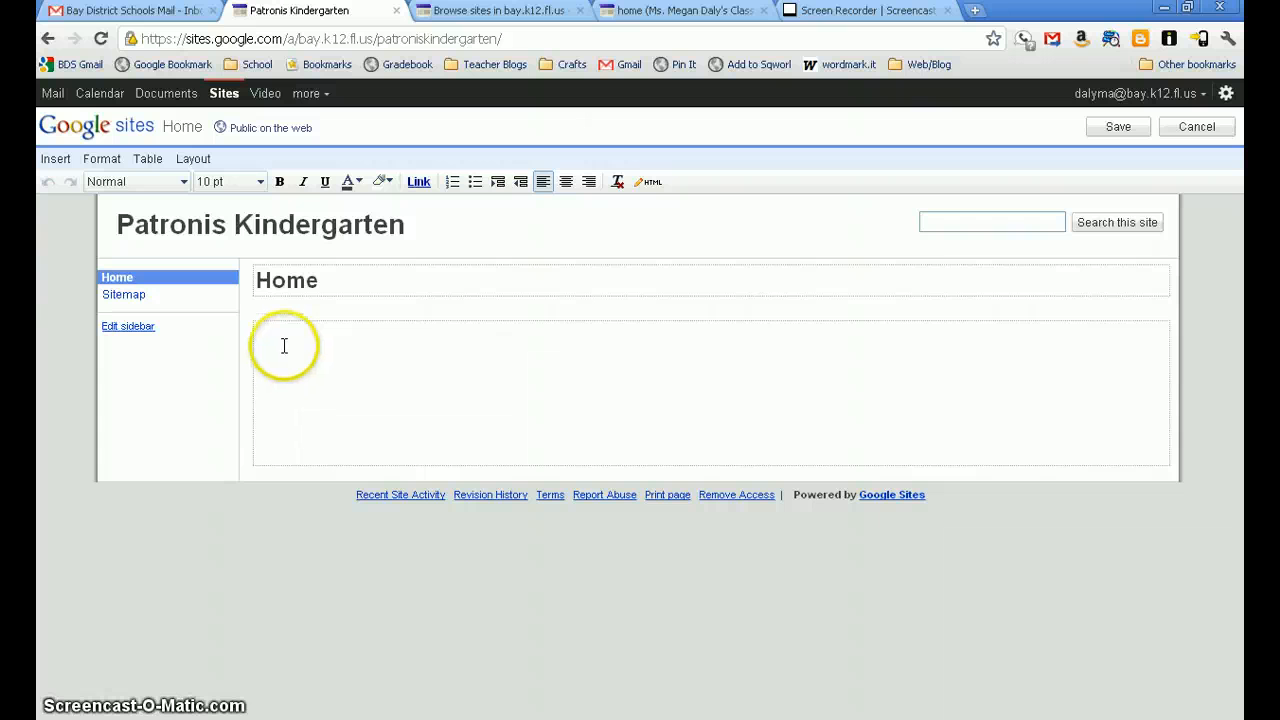
pyautogui.click(264, 340)
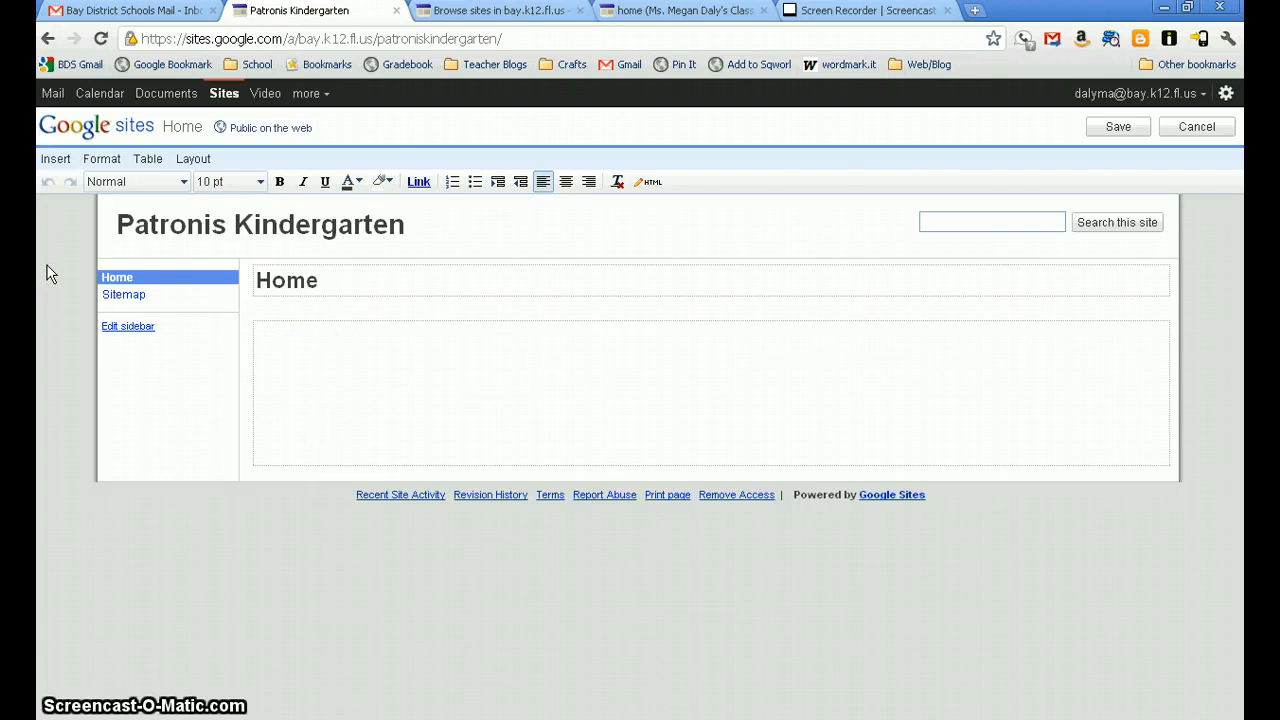
# Step: Try the One column layout on the Home page, including its separate content areas, and switch back to One column (simple)
pyautogui.click(193, 159)
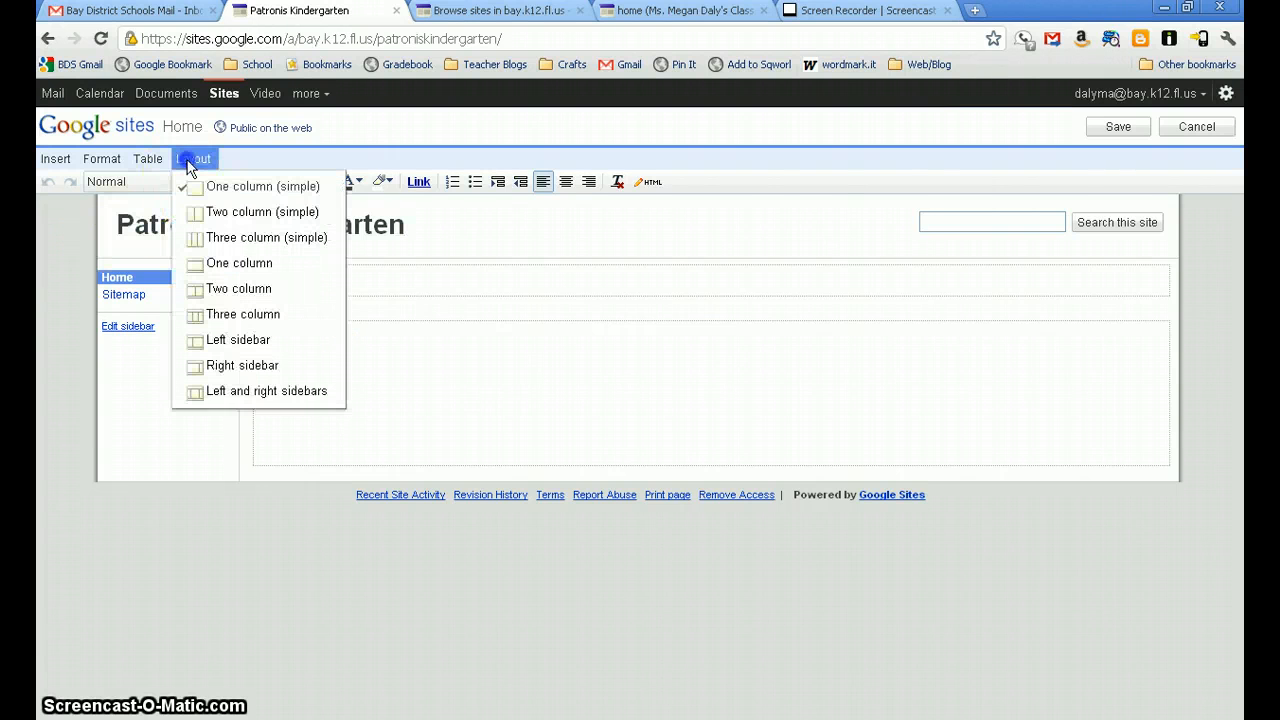
pyautogui.click(231, 269)
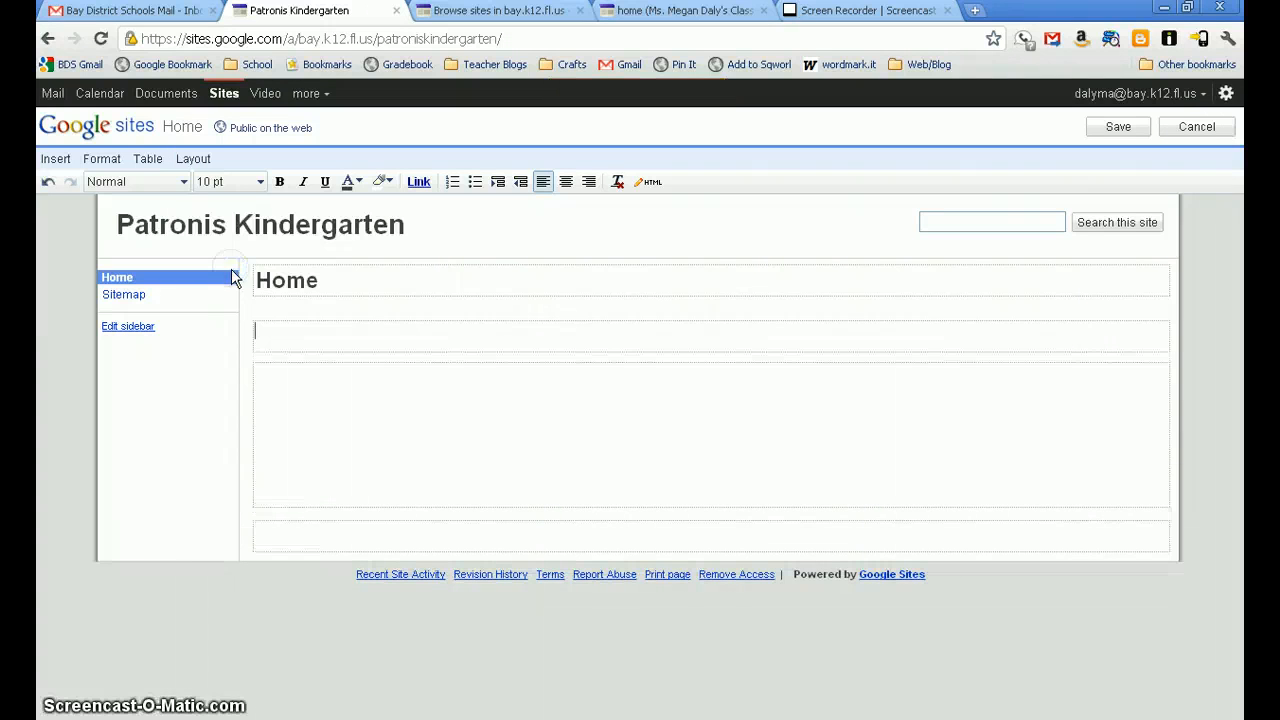
pyautogui.click(269, 333)
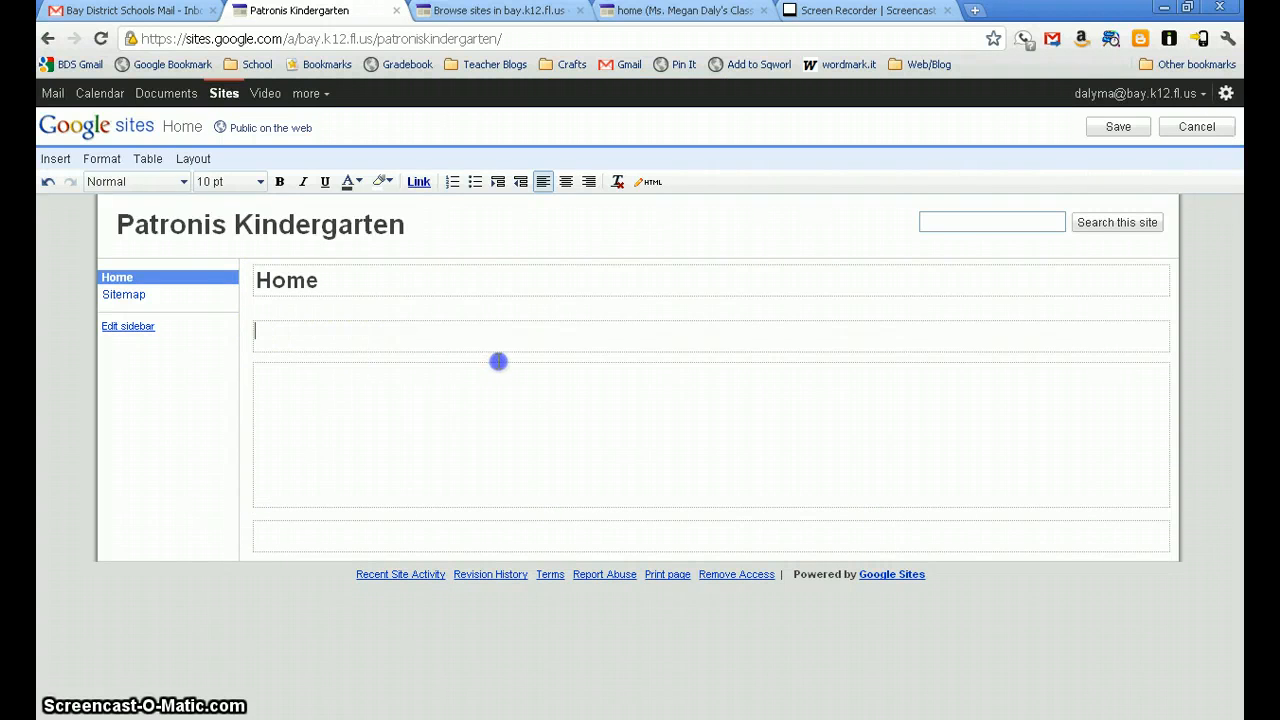
pyautogui.click(436, 537)
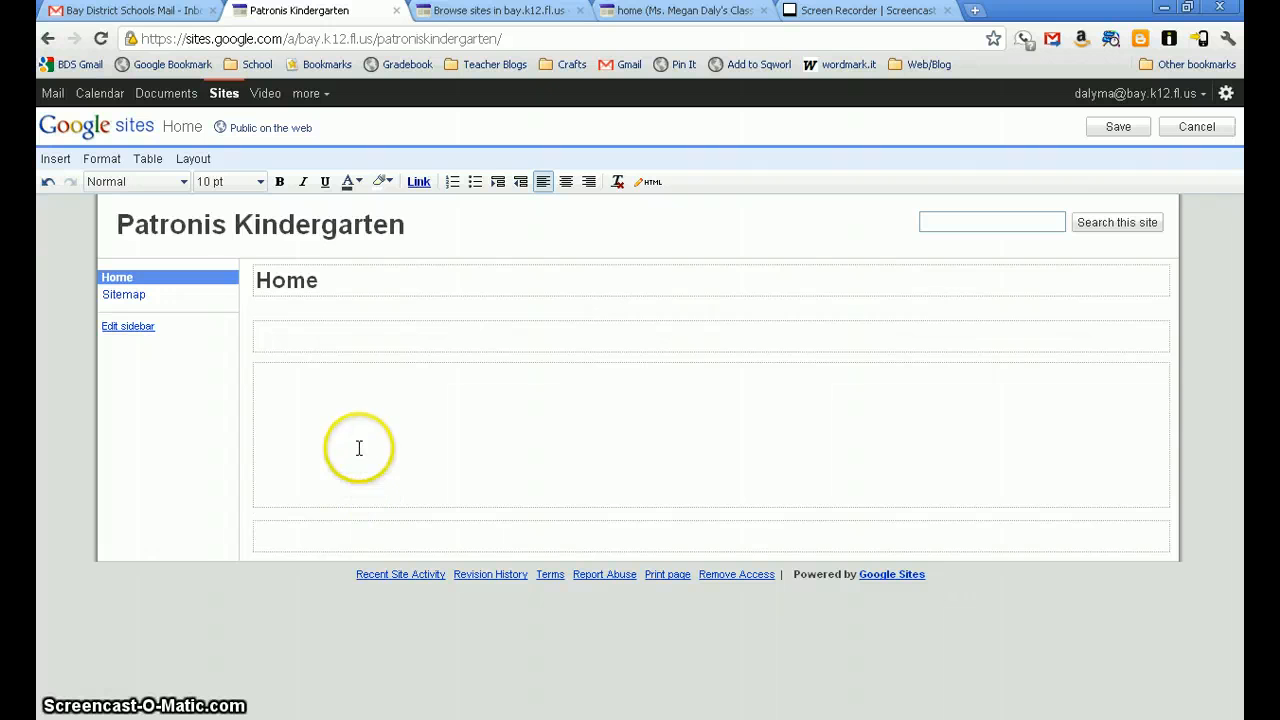
pyautogui.click(192, 159)
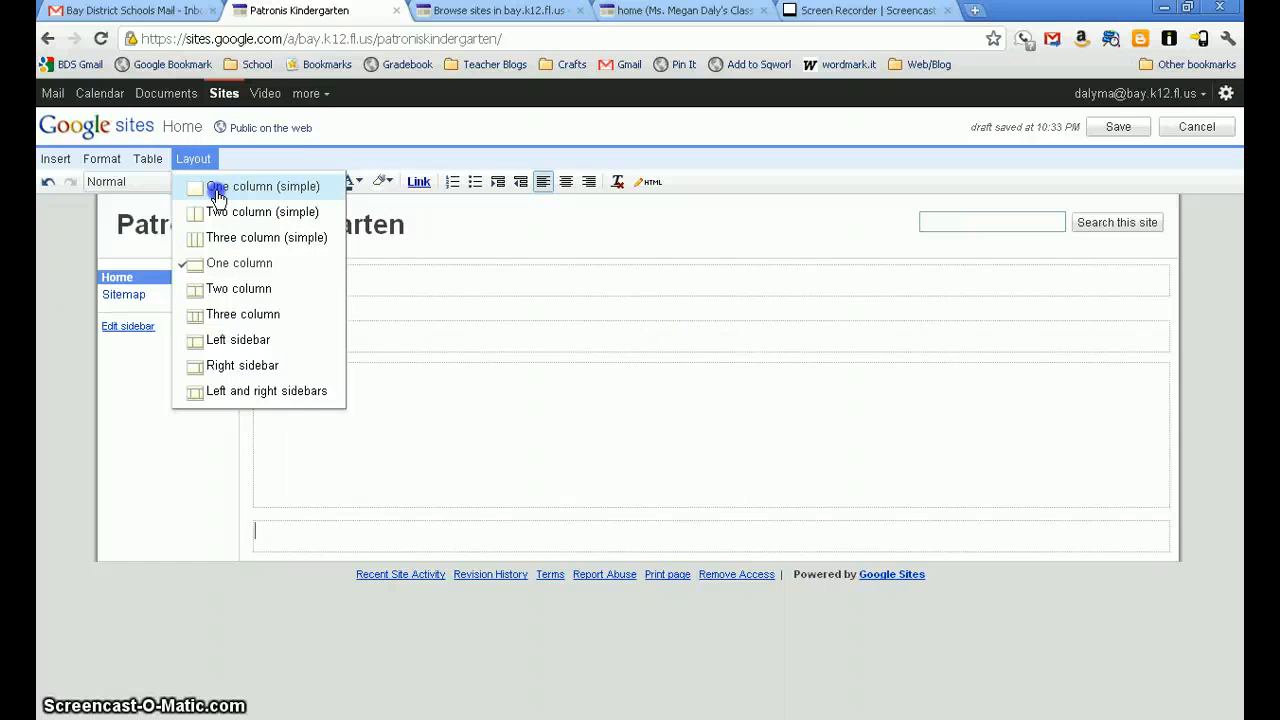
pyautogui.click(208, 190)
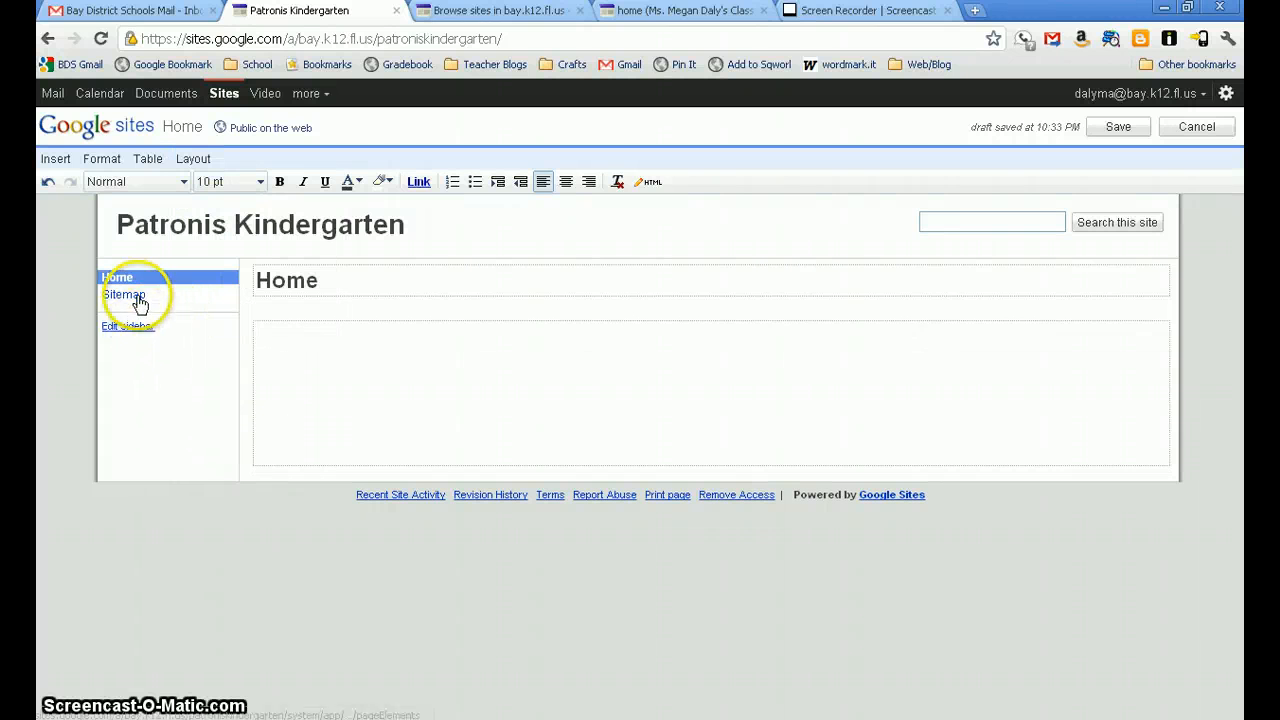
pyautogui.click(134, 329)
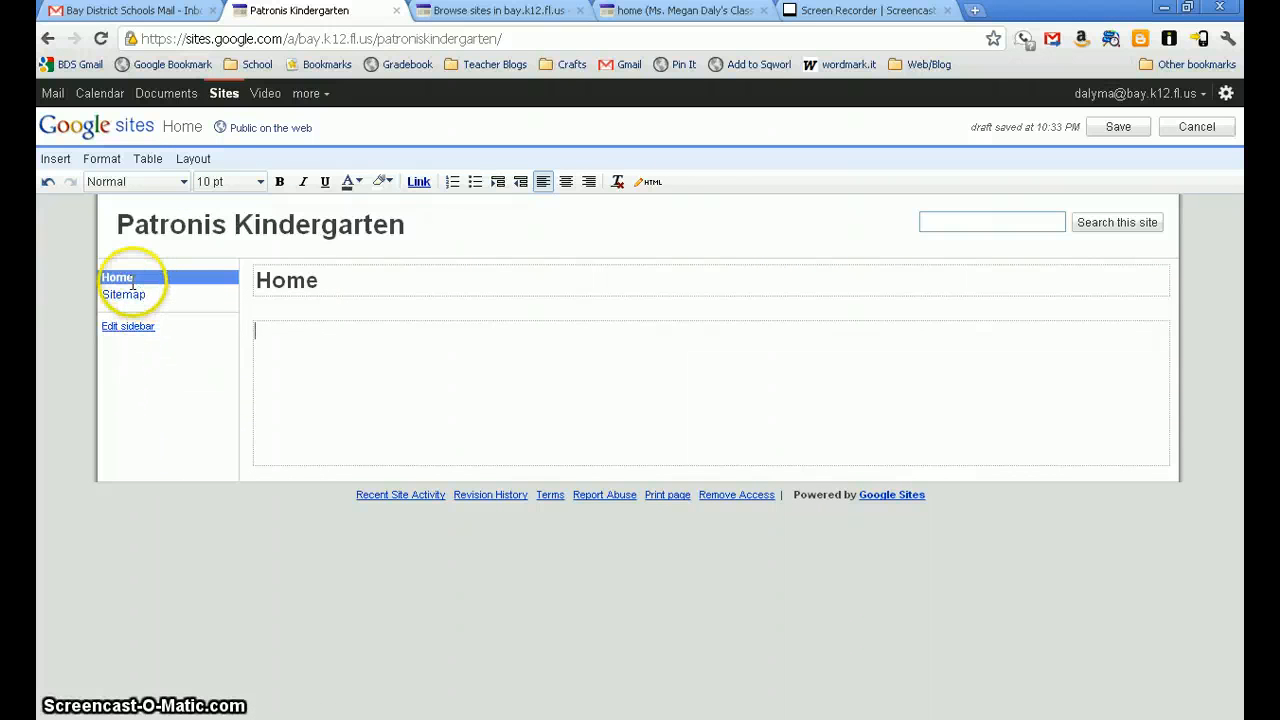
pyautogui.click(157, 329)
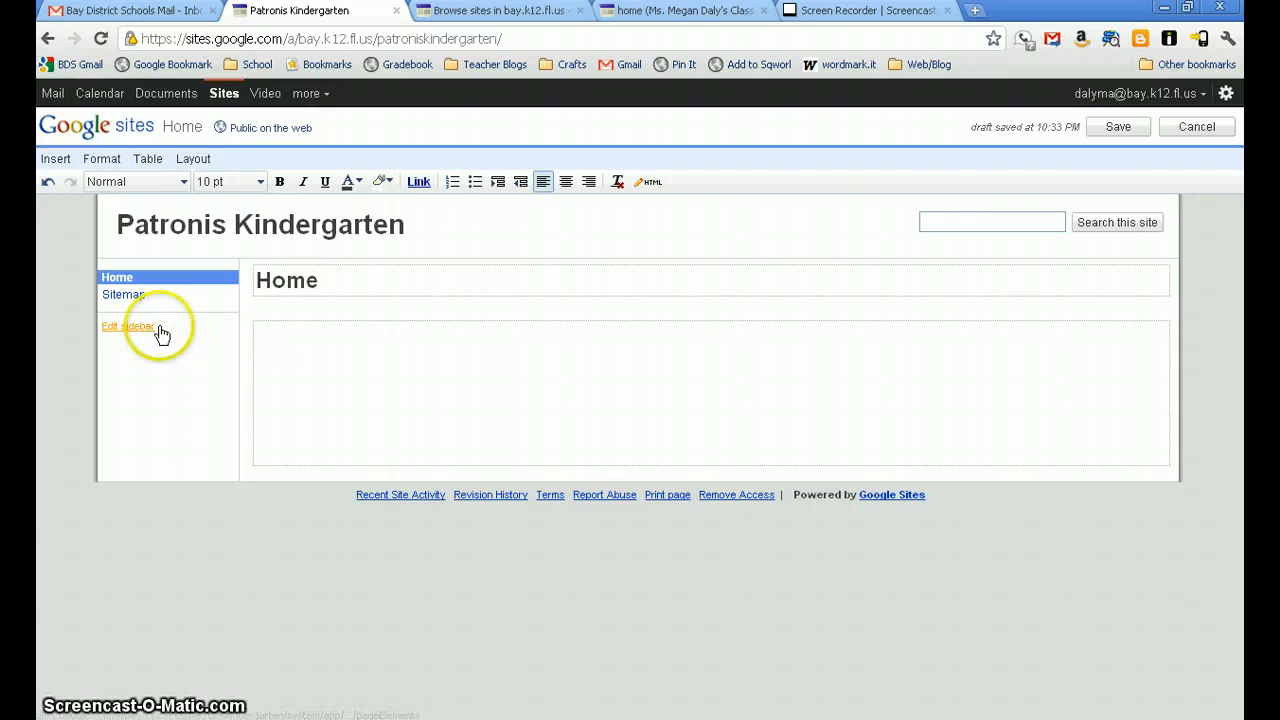
# Step: Examine the horizontal navigation bar and its drop-down submenus on the example class website, and return to the Patronis Kindergarten page
pyautogui.click(640, 12)
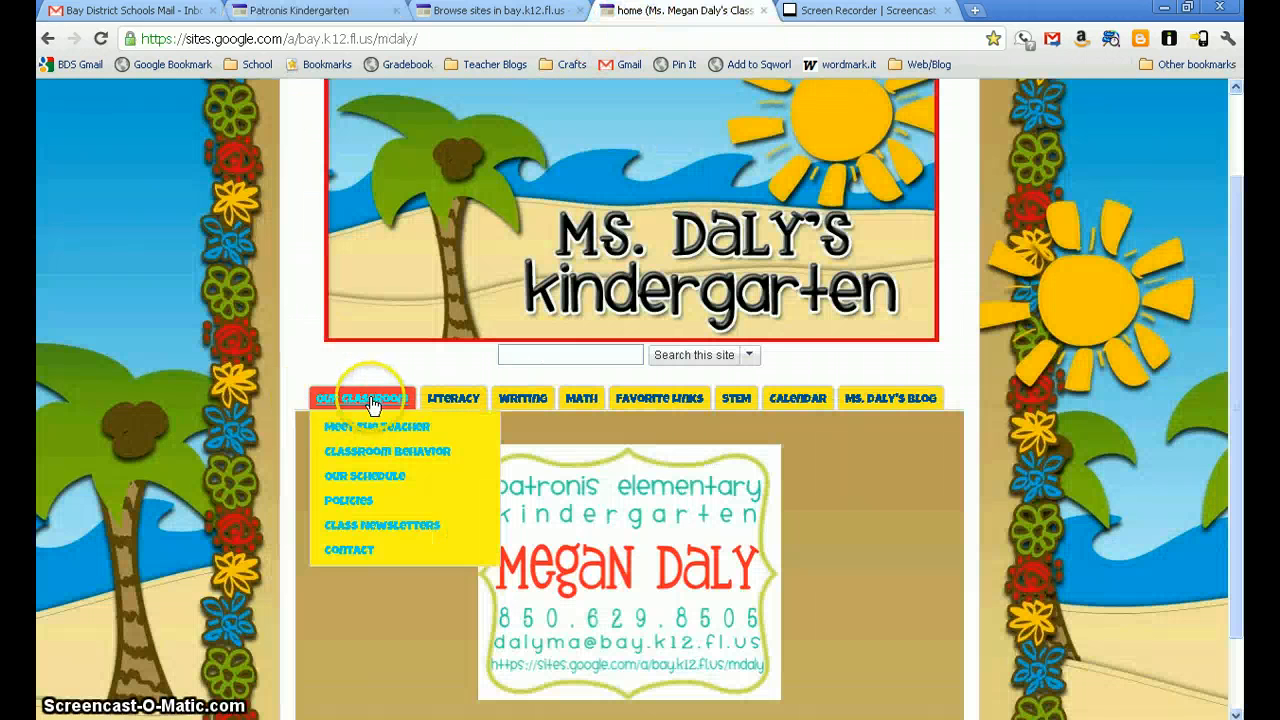
pyautogui.moveTo(741, 410)
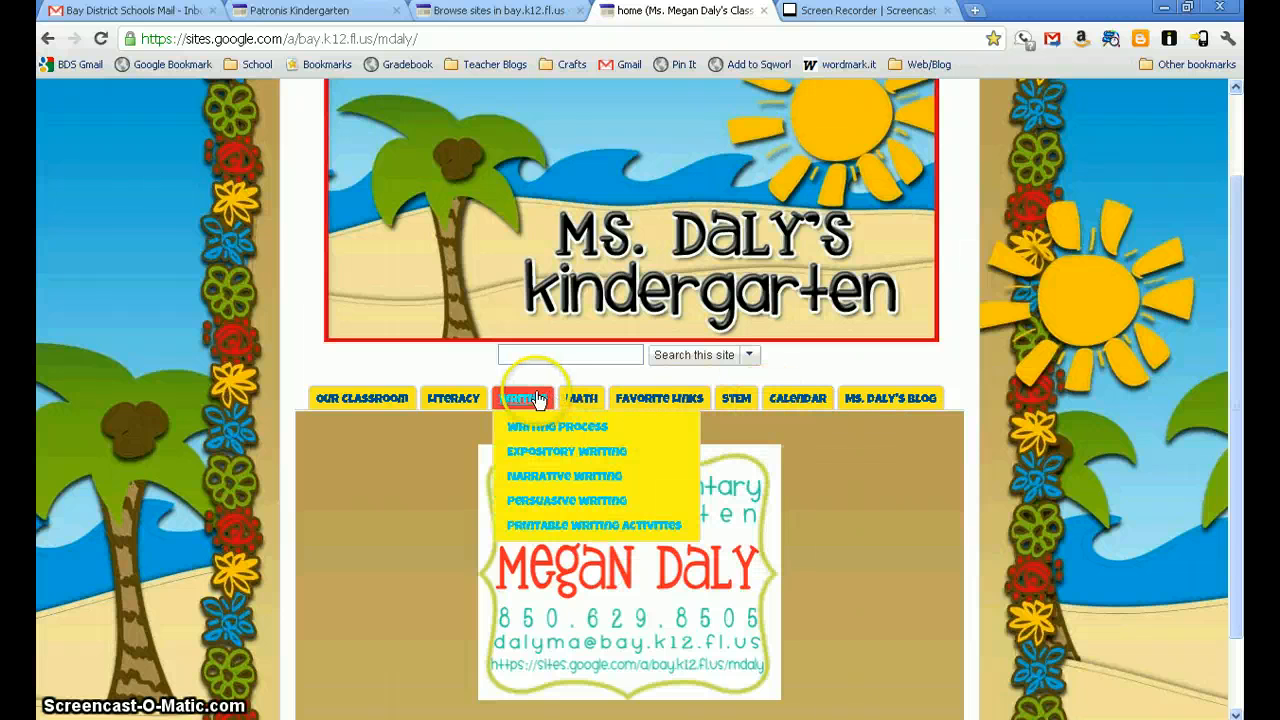
pyautogui.moveTo(427, 400)
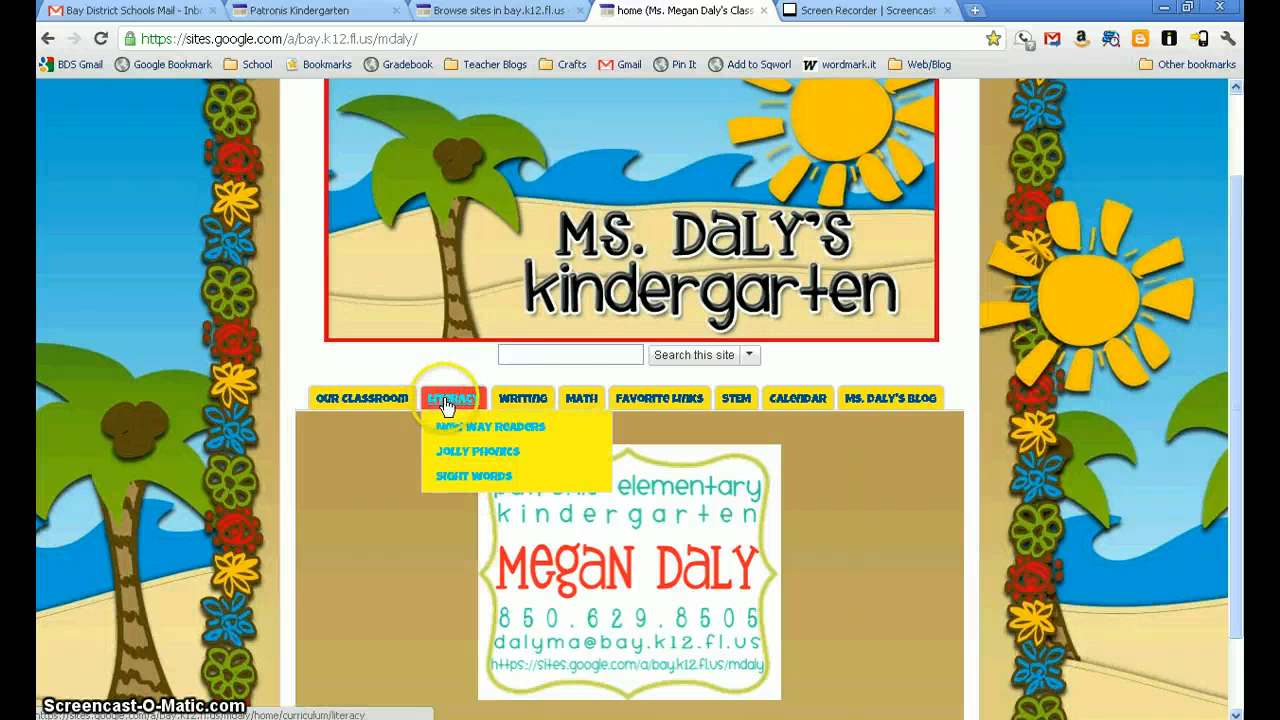
pyautogui.moveTo(522, 408)
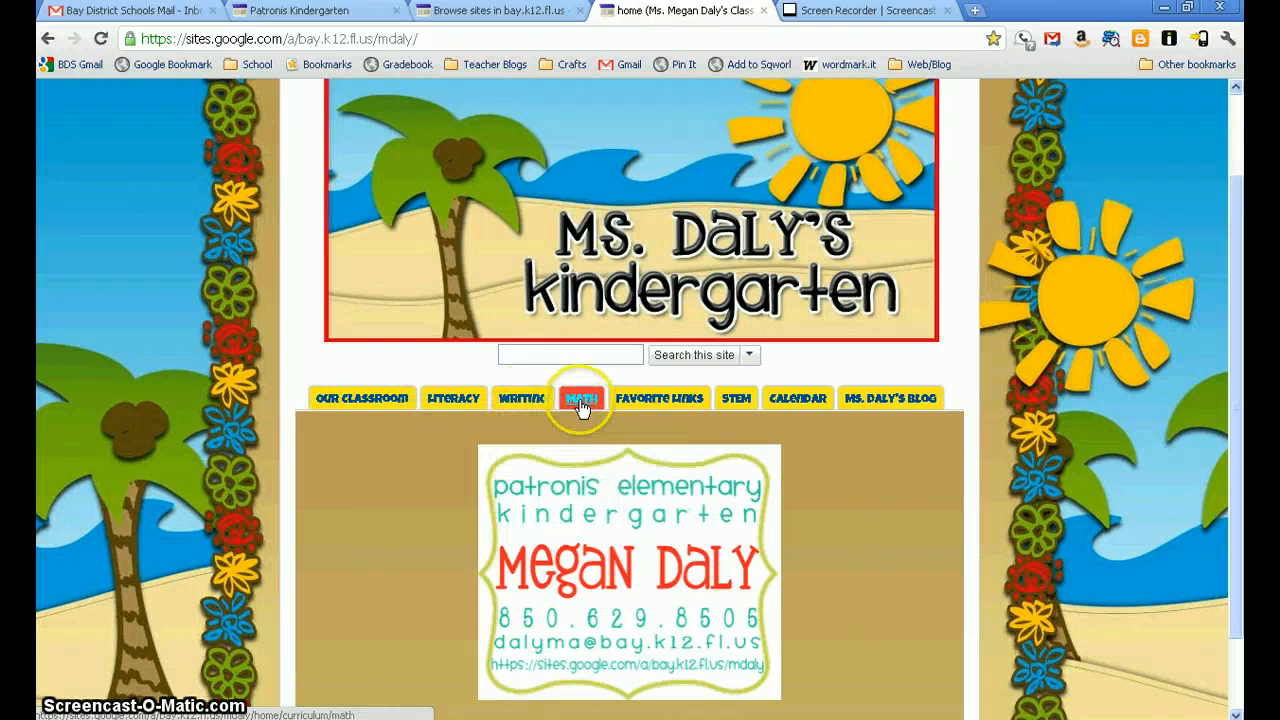
pyautogui.moveTo(652, 401)
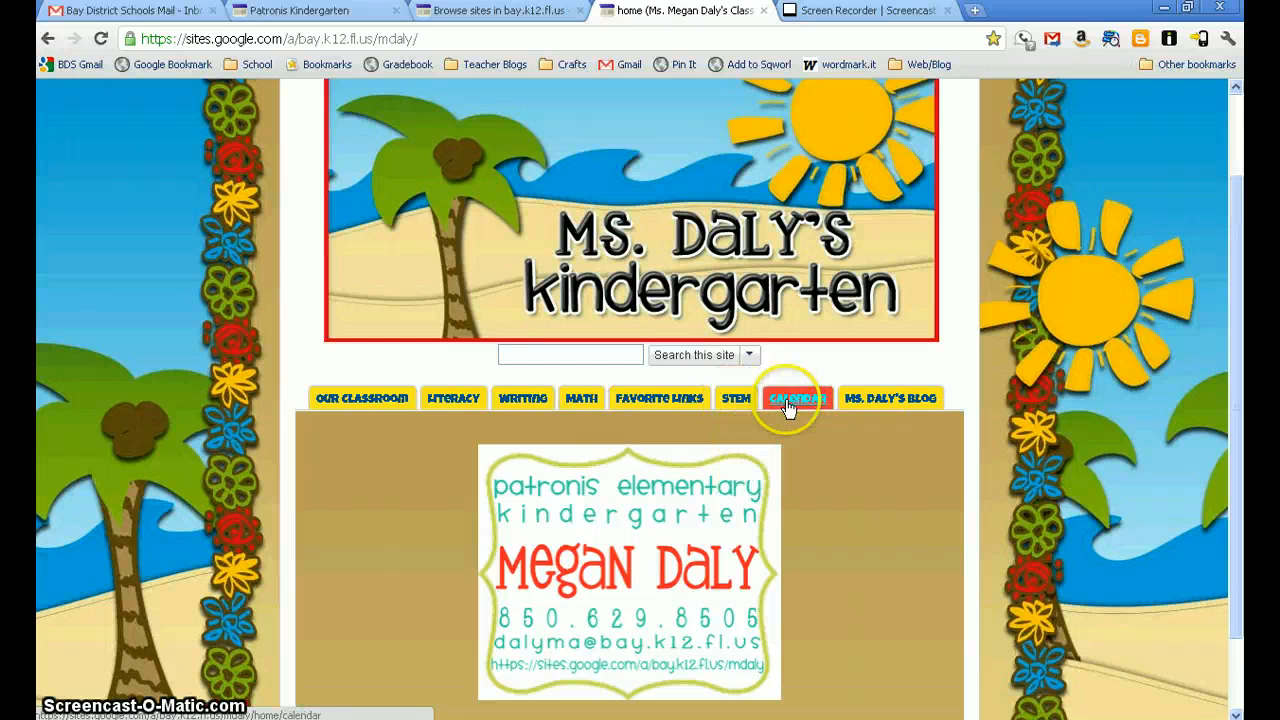
pyautogui.click(893, 401)
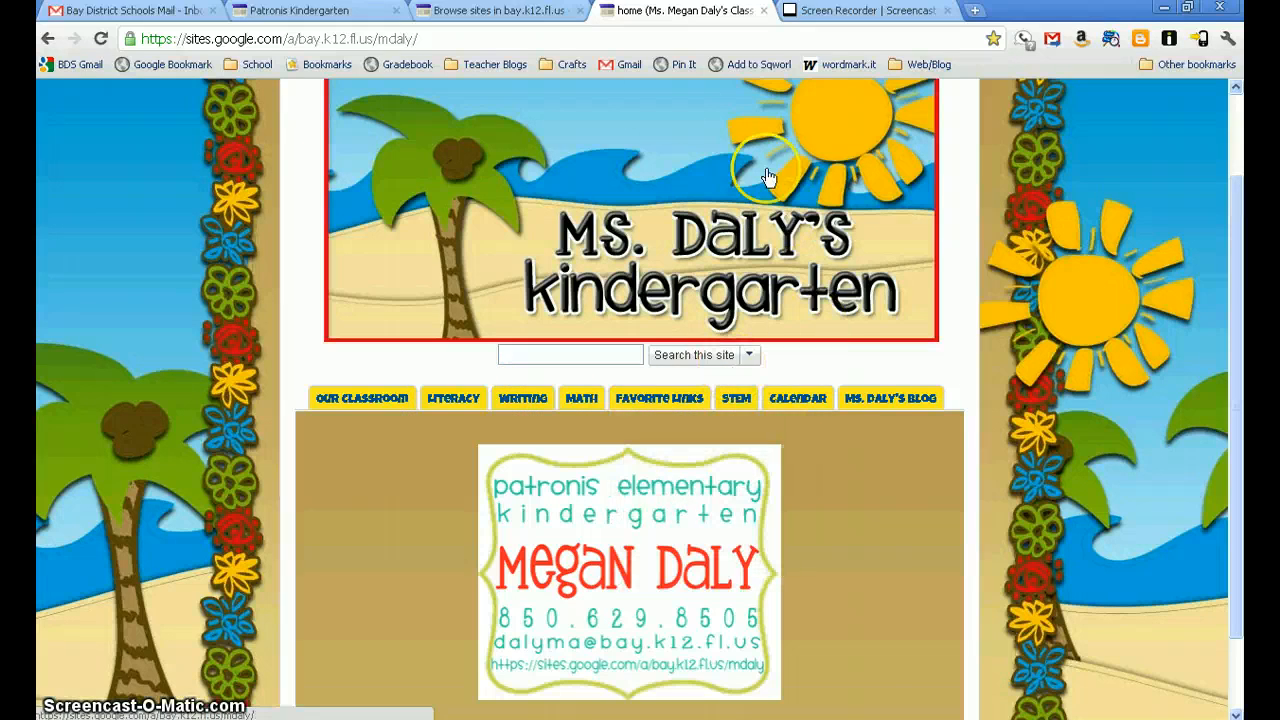
pyautogui.click(520, 12)
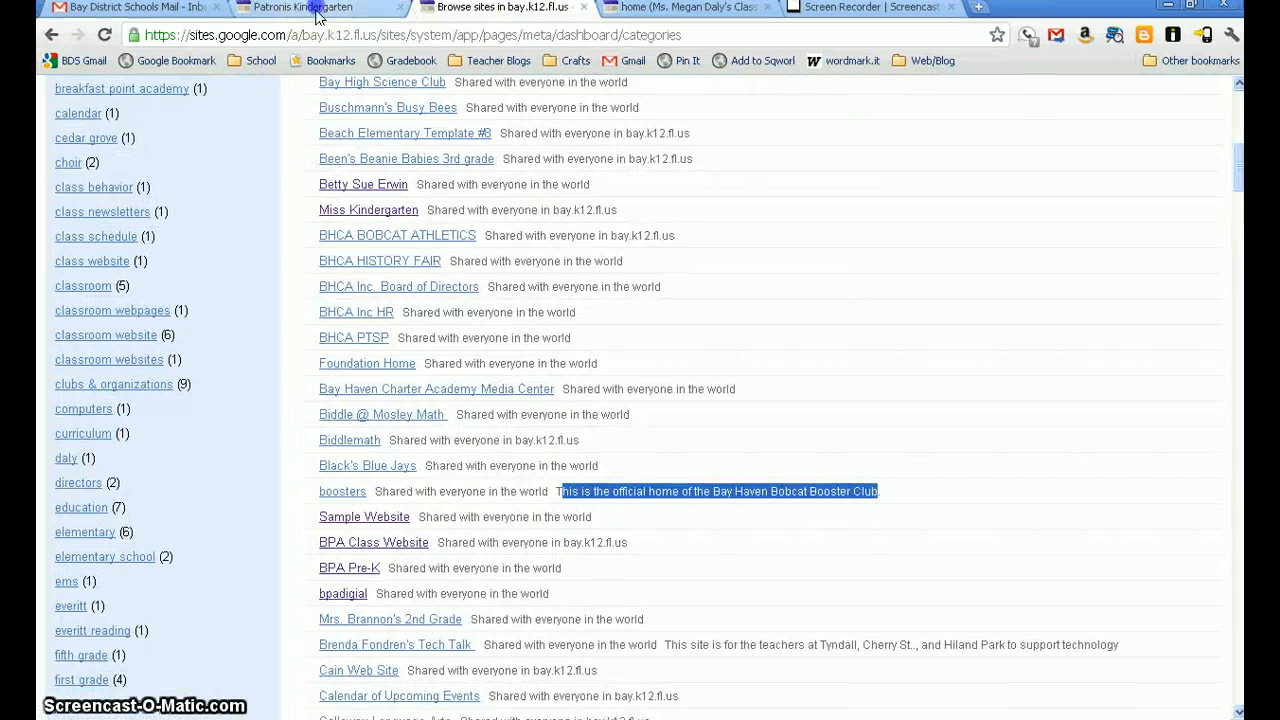
pyautogui.click(316, 10)
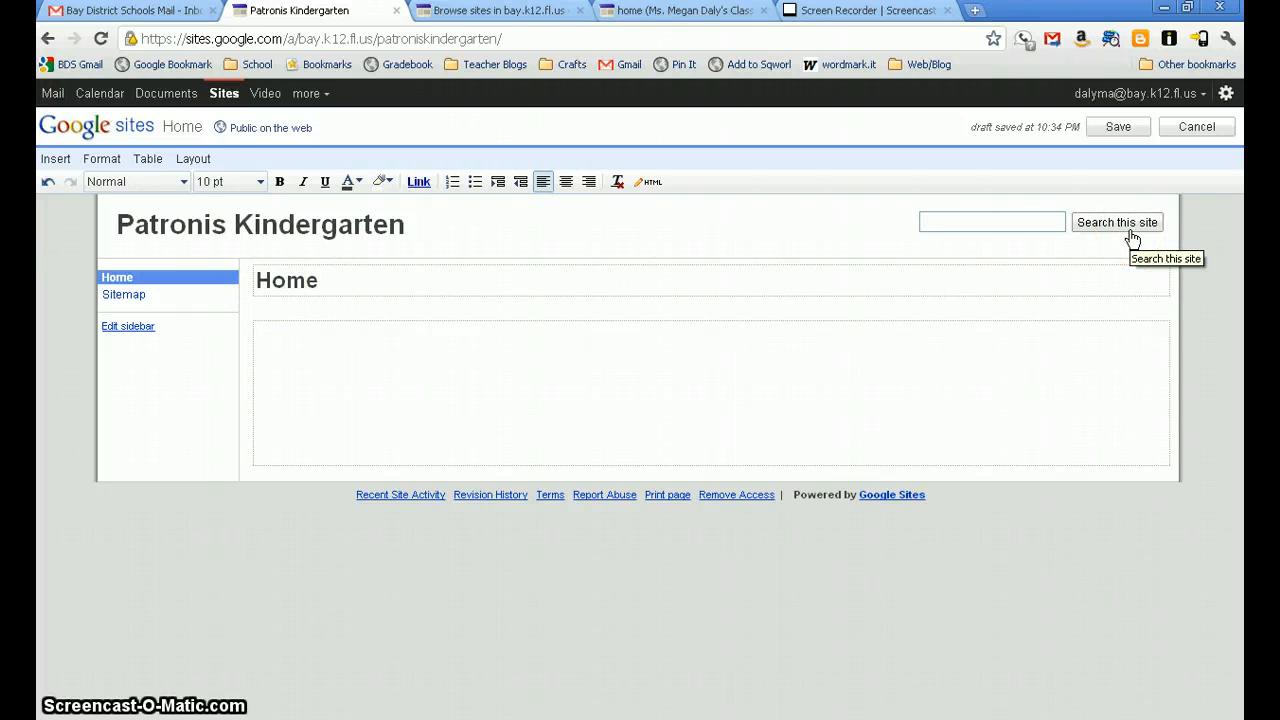
# Step: Review the search scope choices on the example class website and open its search options configuration
pyautogui.click(706, 12)
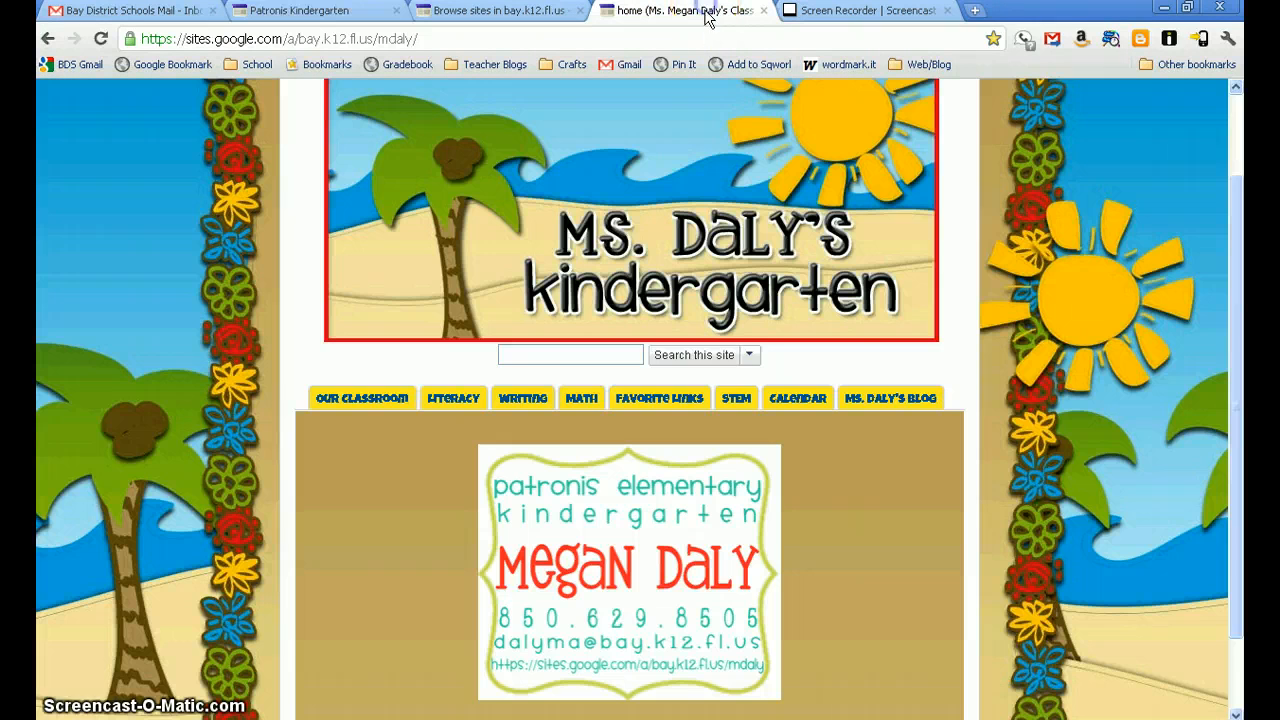
pyautogui.click(750, 357)
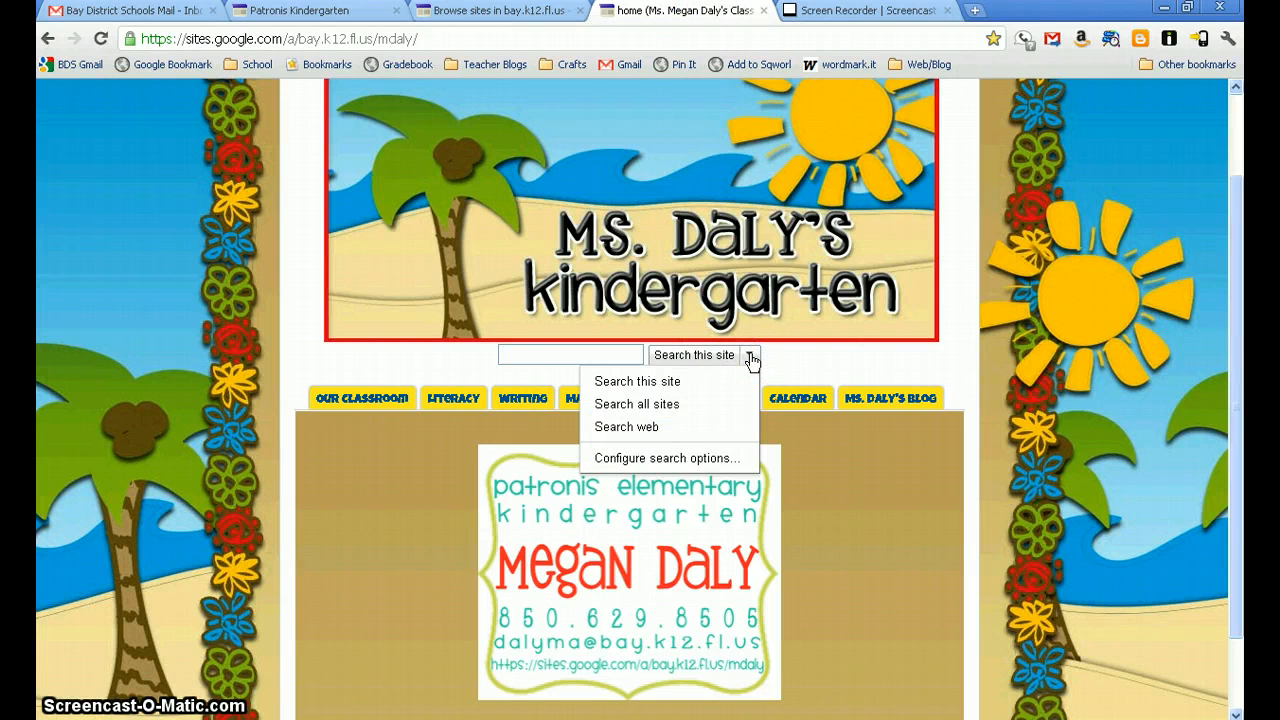
pyautogui.click(716, 413)
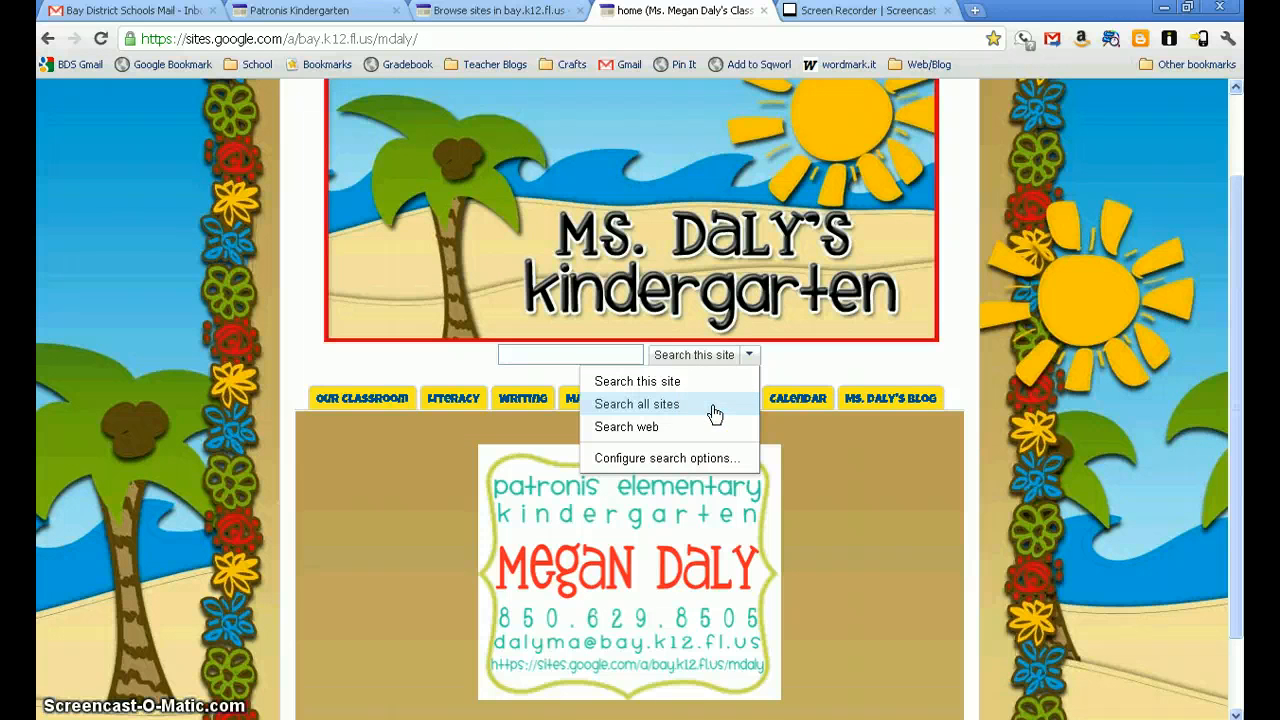
pyautogui.click(698, 428)
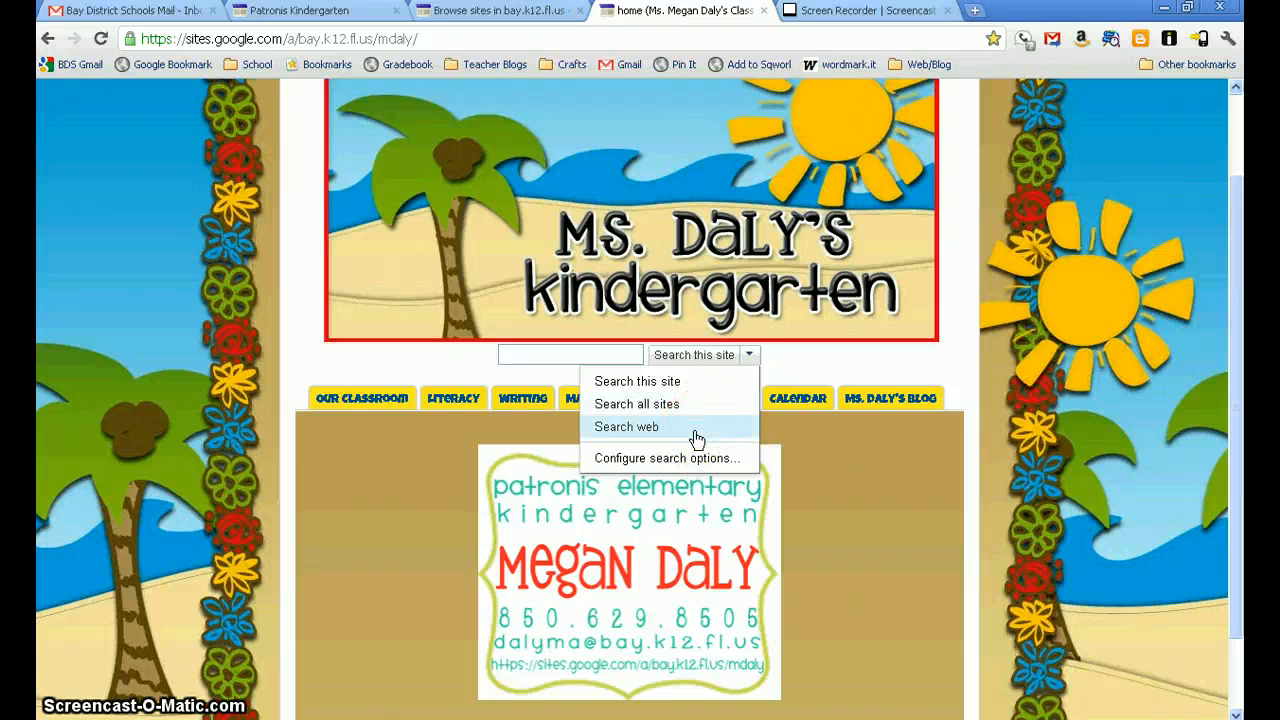
pyautogui.click(700, 458)
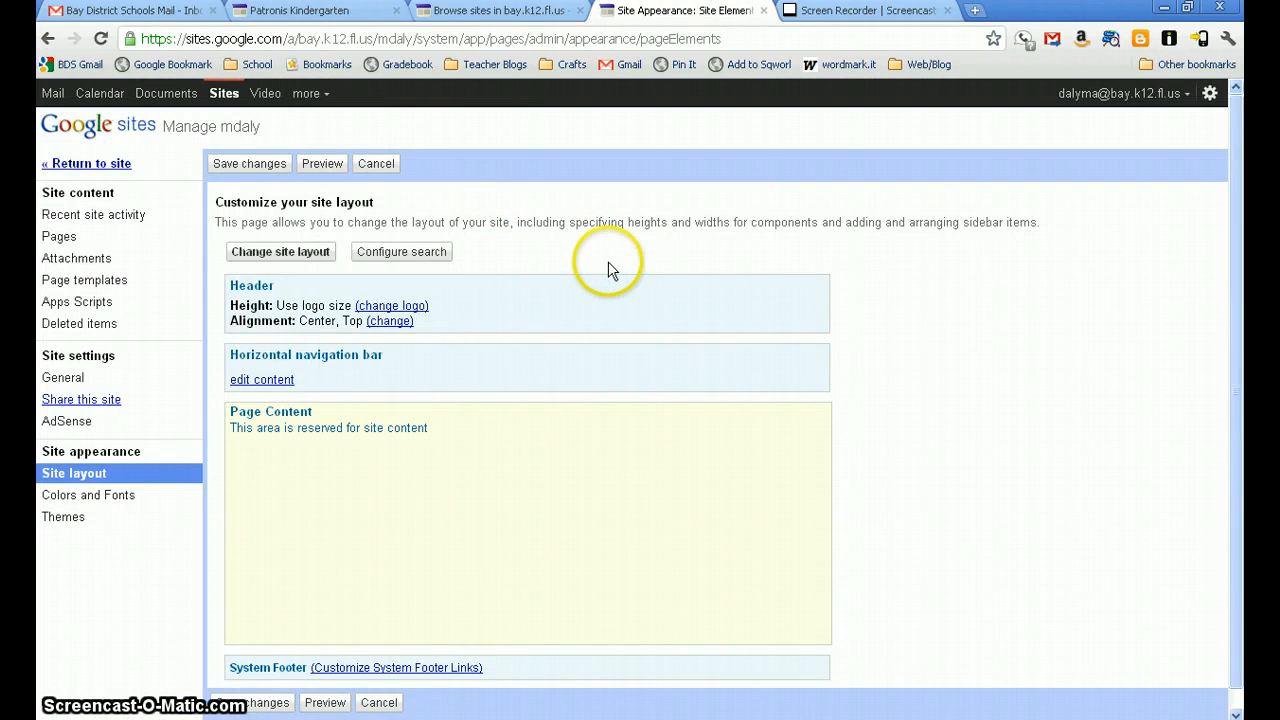
# Step: Review the example site's layout page and its site layout settings for width, header, navigation bar, sidebar and footer, without changing them
pyautogui.scroll(-1, 432, 395)
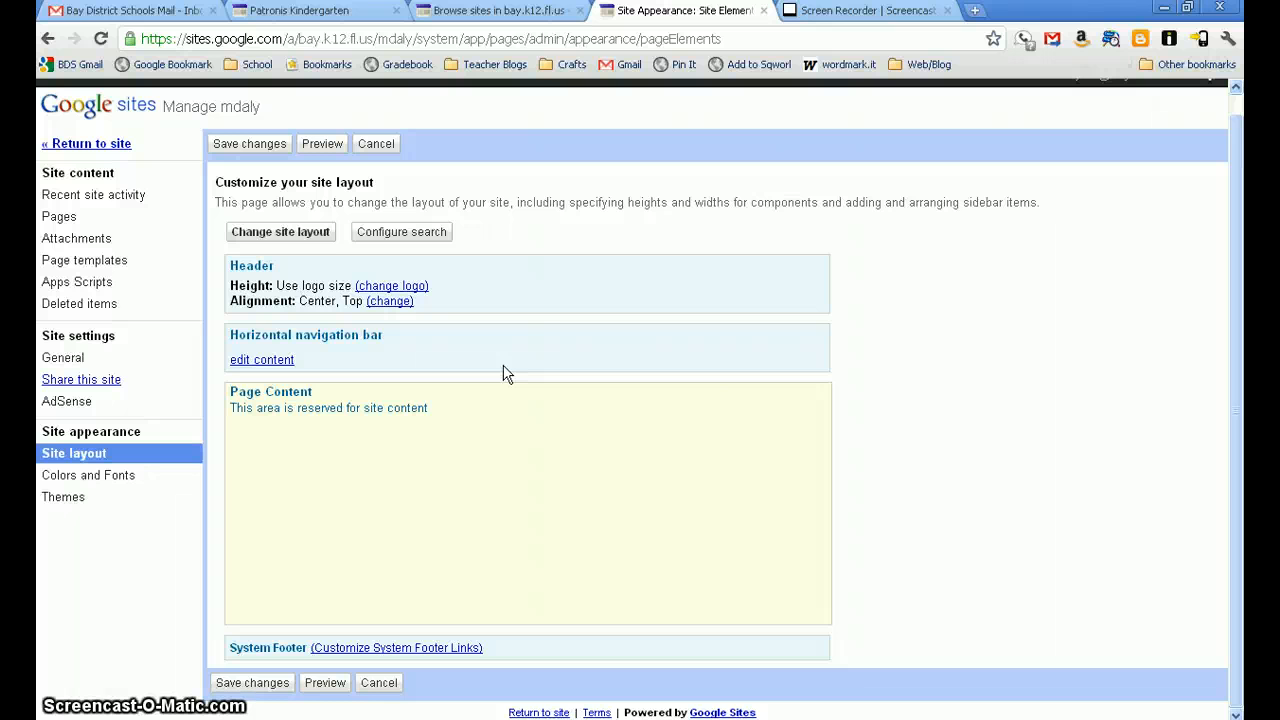
pyautogui.click(516, 336)
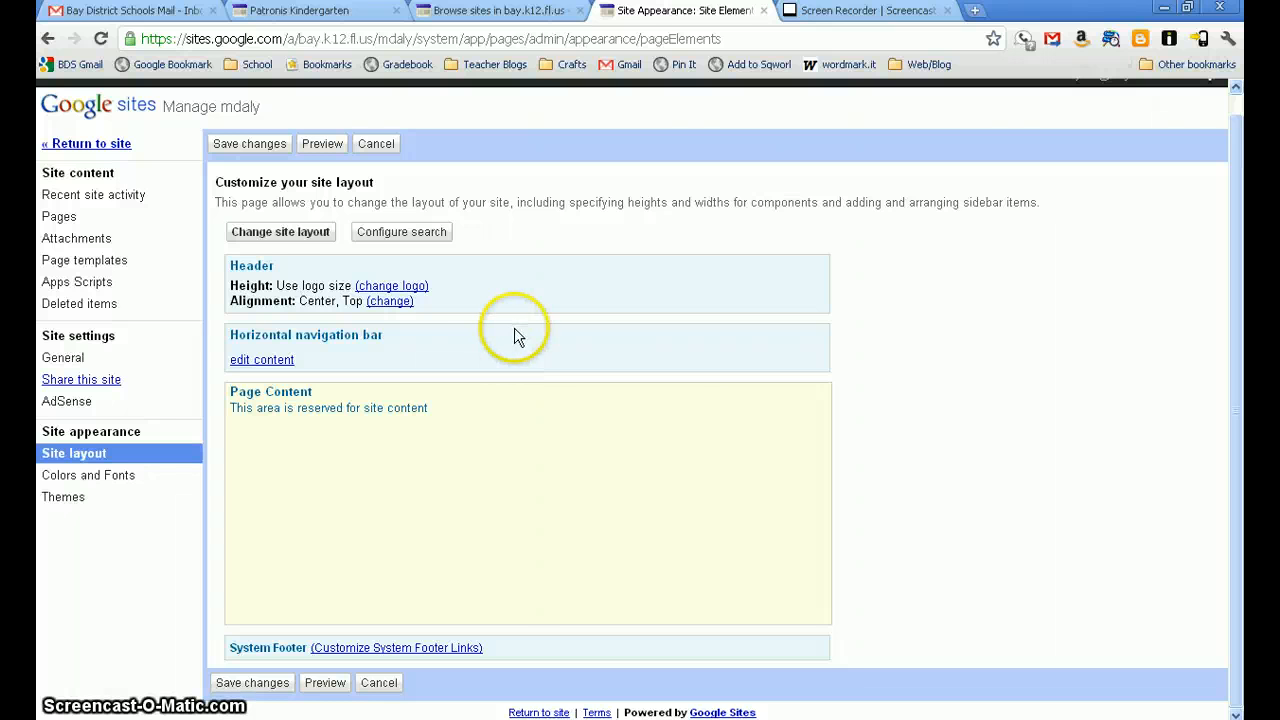
pyautogui.click(368, 360)
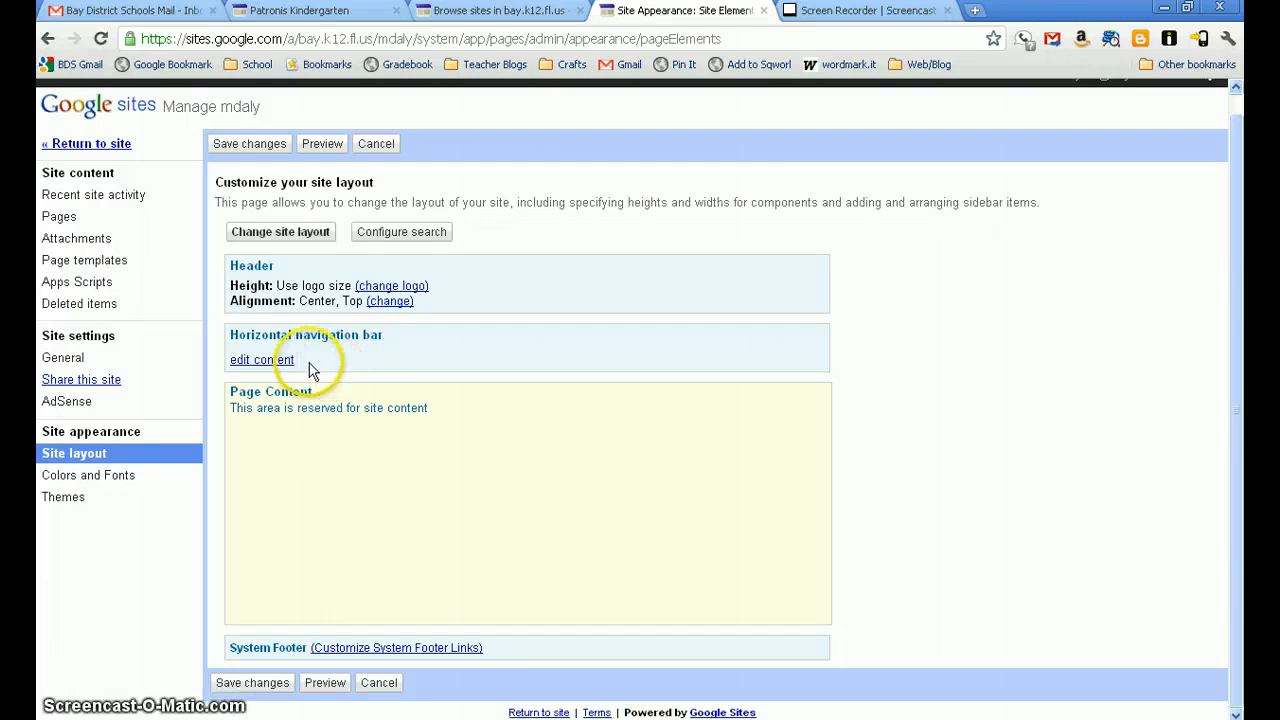
pyautogui.click(263, 234)
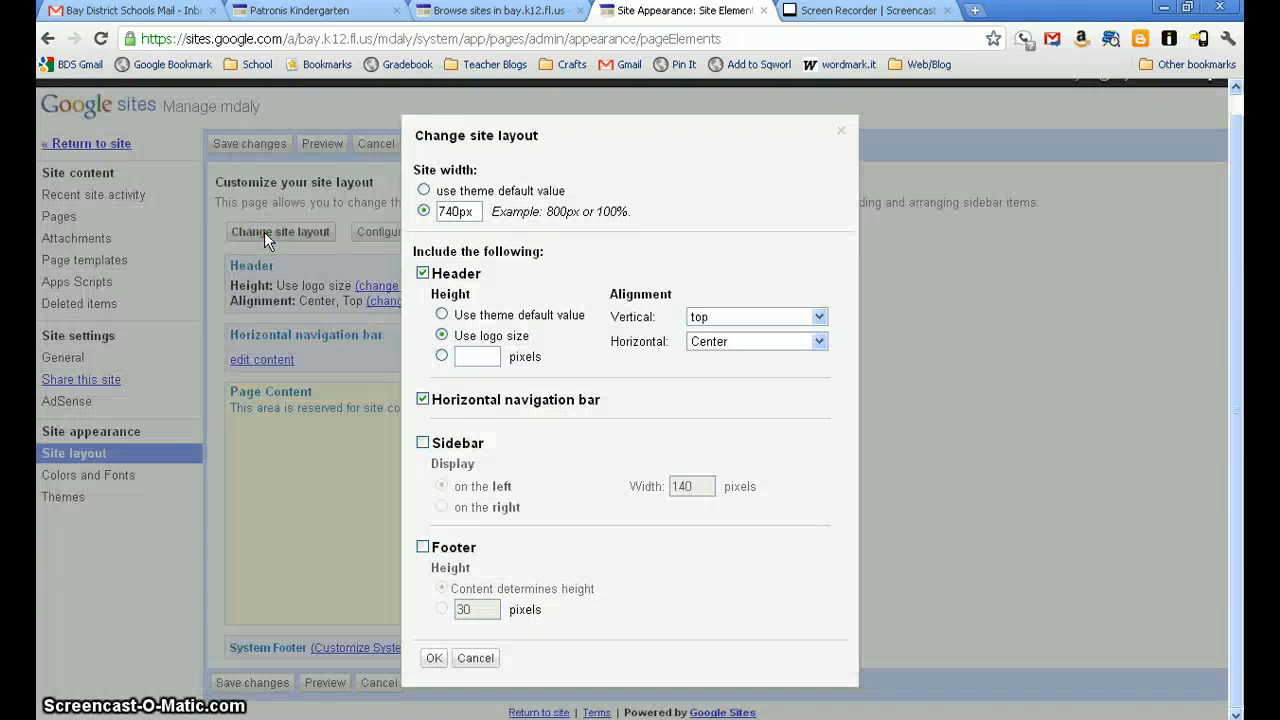
pyautogui.click(470, 658)
# Step: Examine the example site's search configuration, including the Enable Search toggle and additional search providers, and accept it with search enabled
pyautogui.click(400, 240)
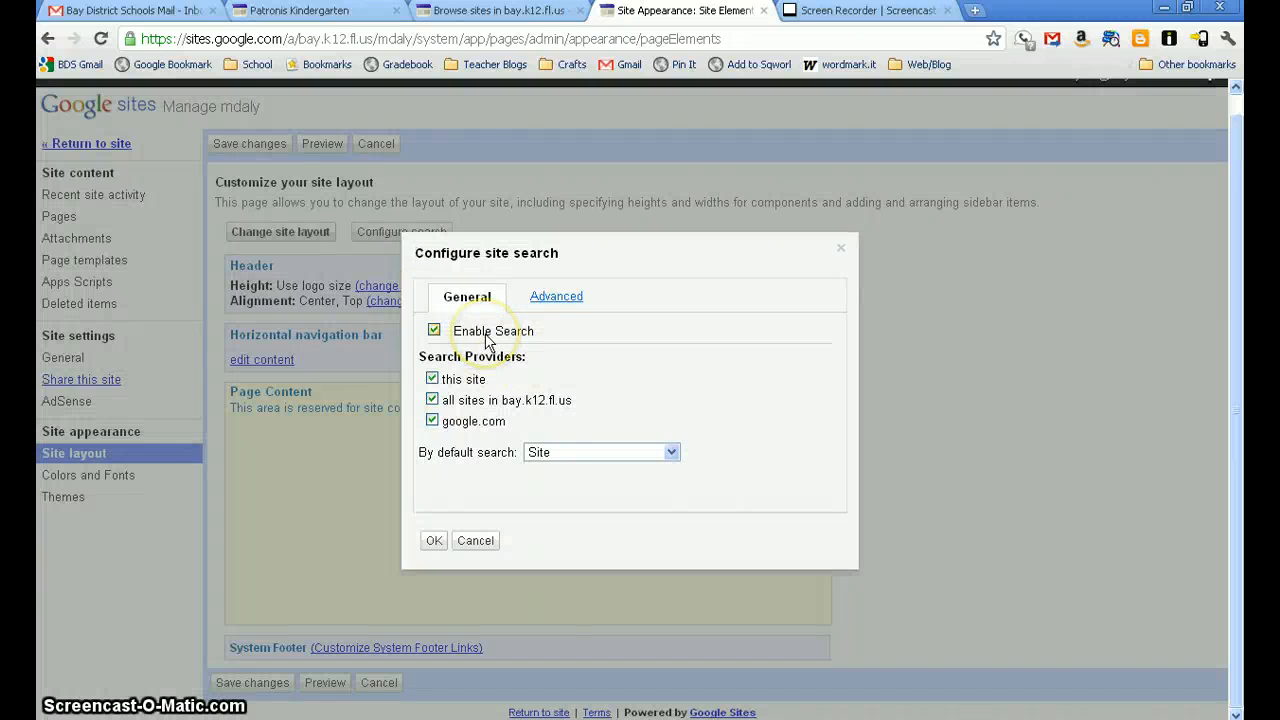
pyautogui.click(434, 331)
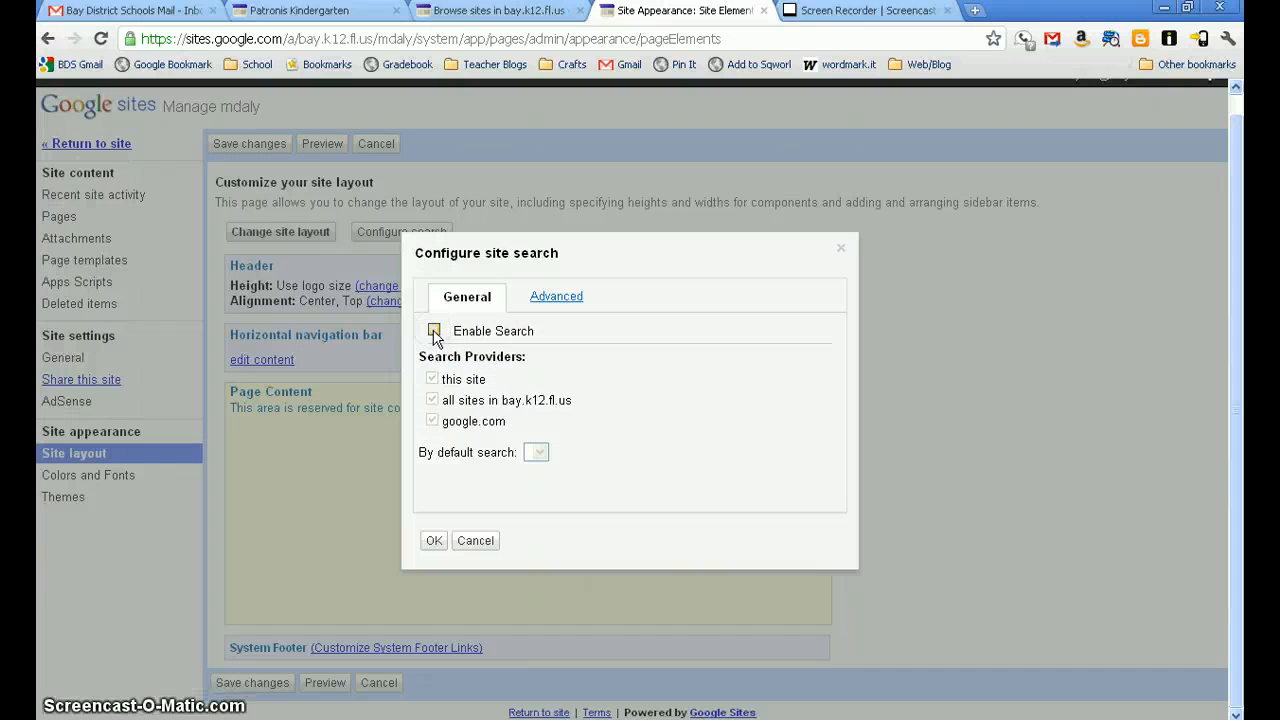
pyautogui.click(434, 331)
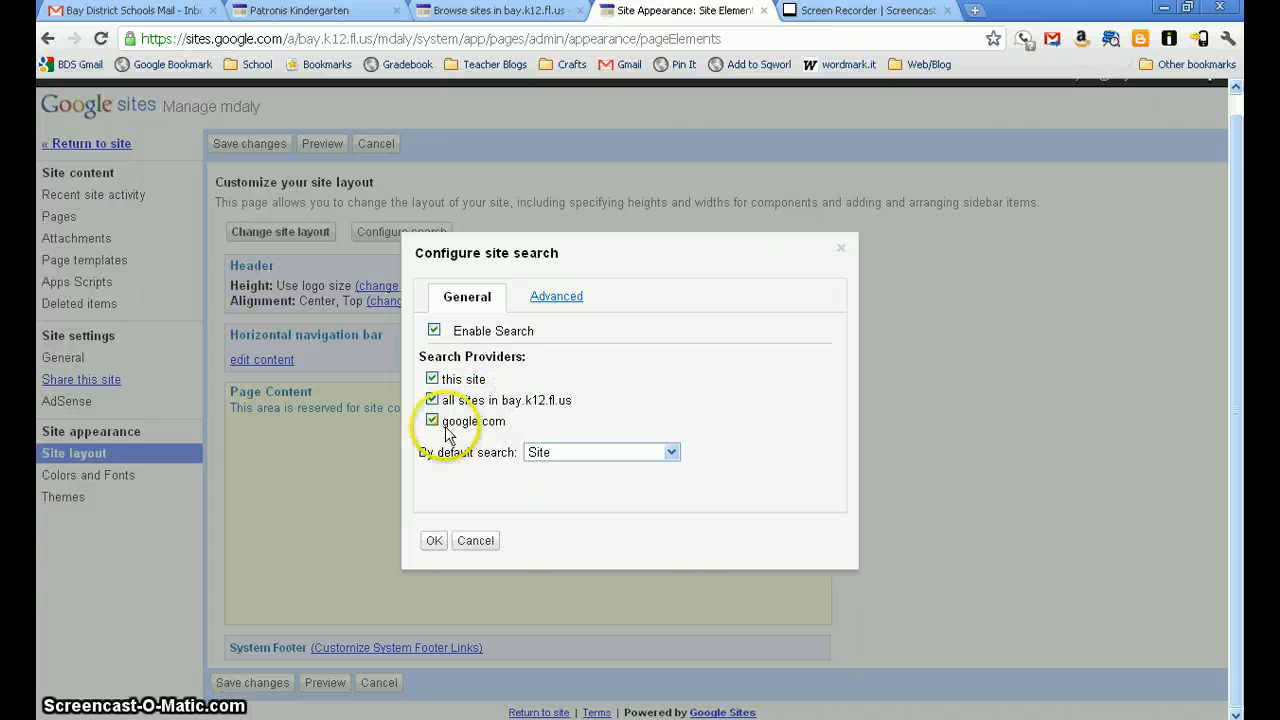
pyautogui.click(554, 298)
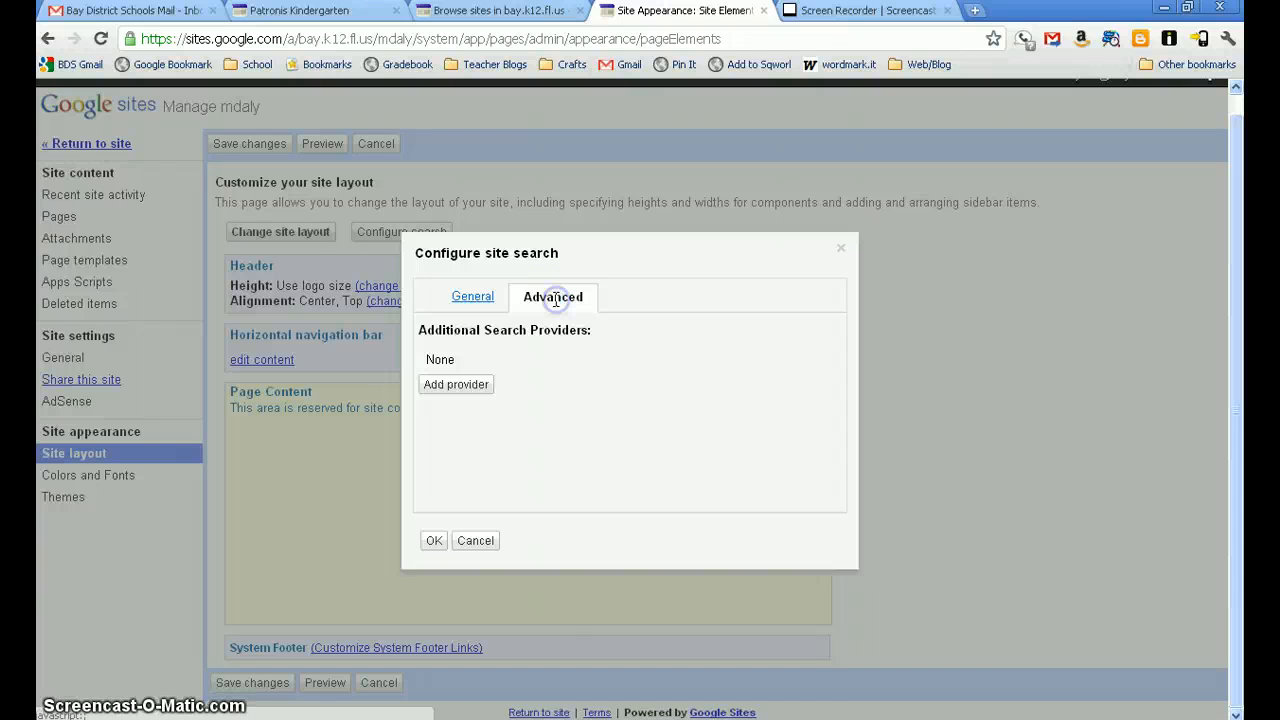
pyautogui.click(458, 386)
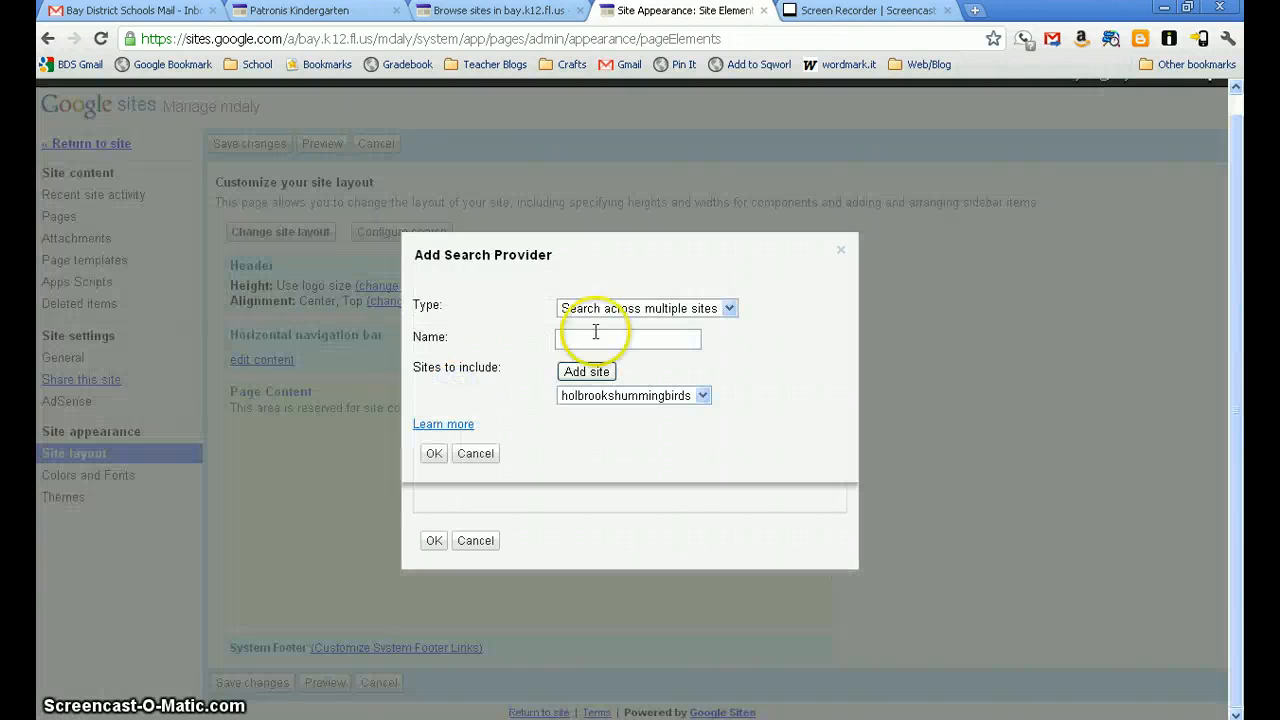
pyautogui.click(476, 454)
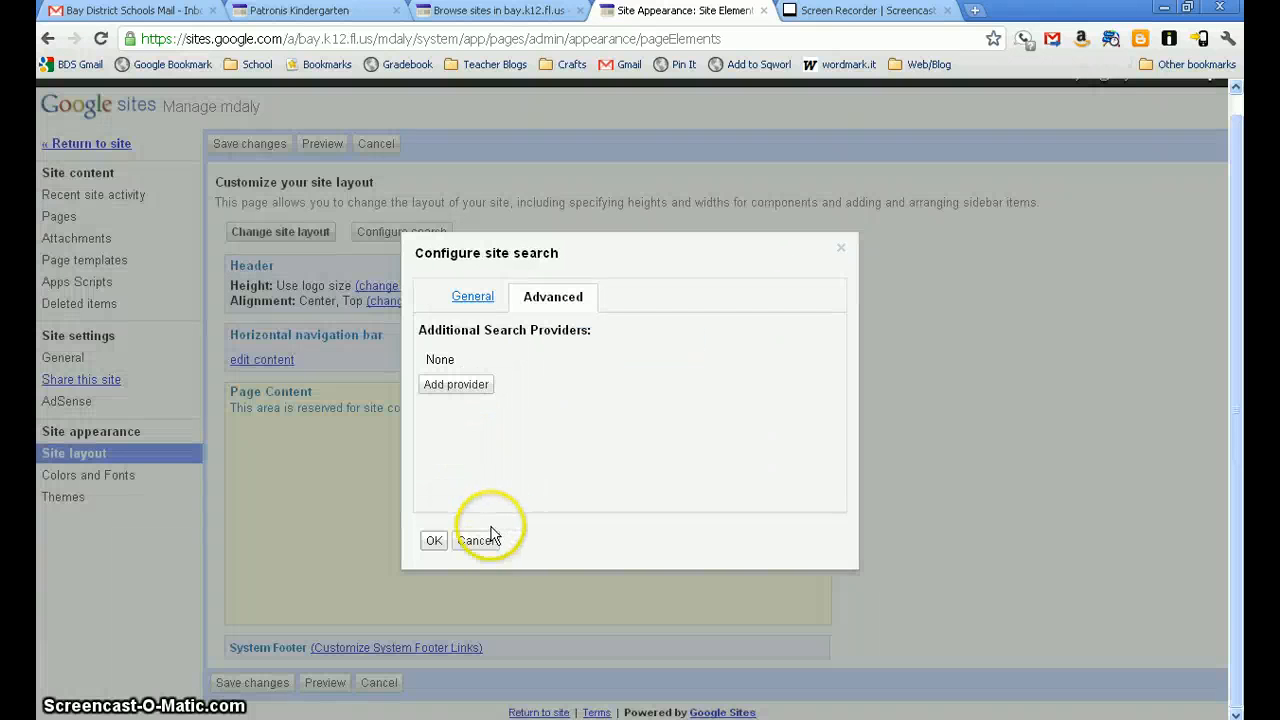
pyautogui.click(468, 300)
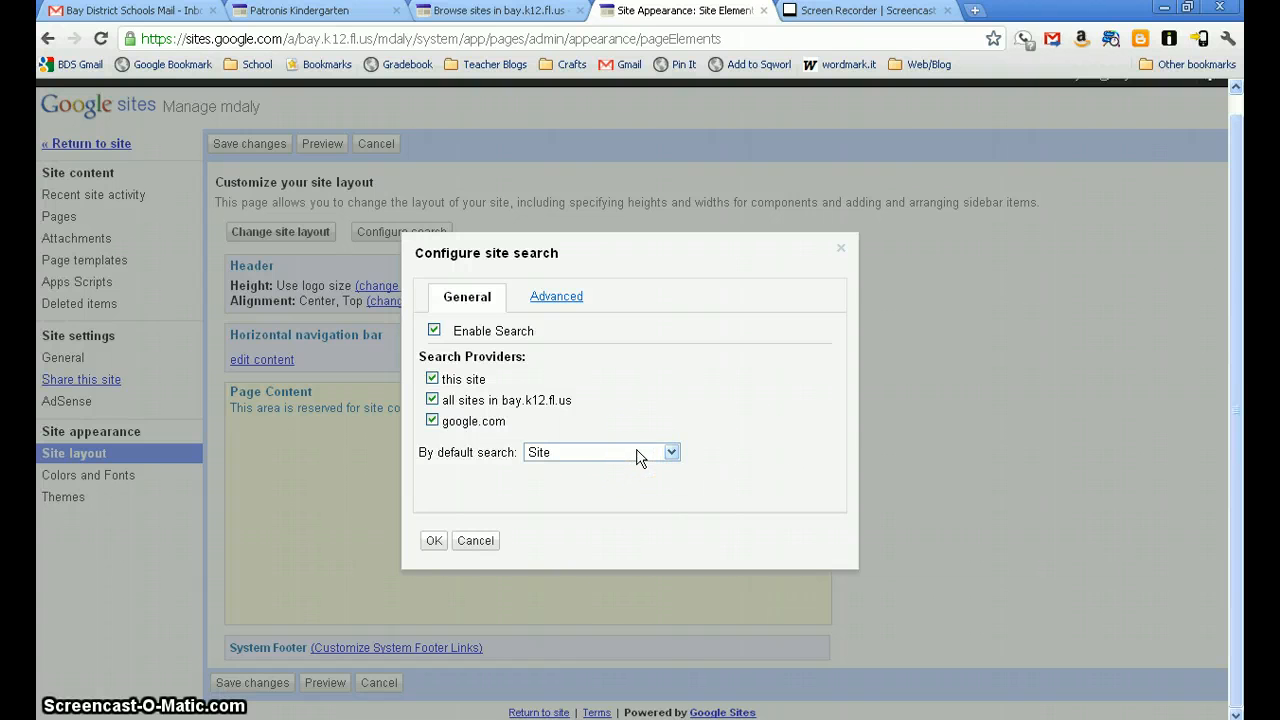
pyautogui.click(434, 542)
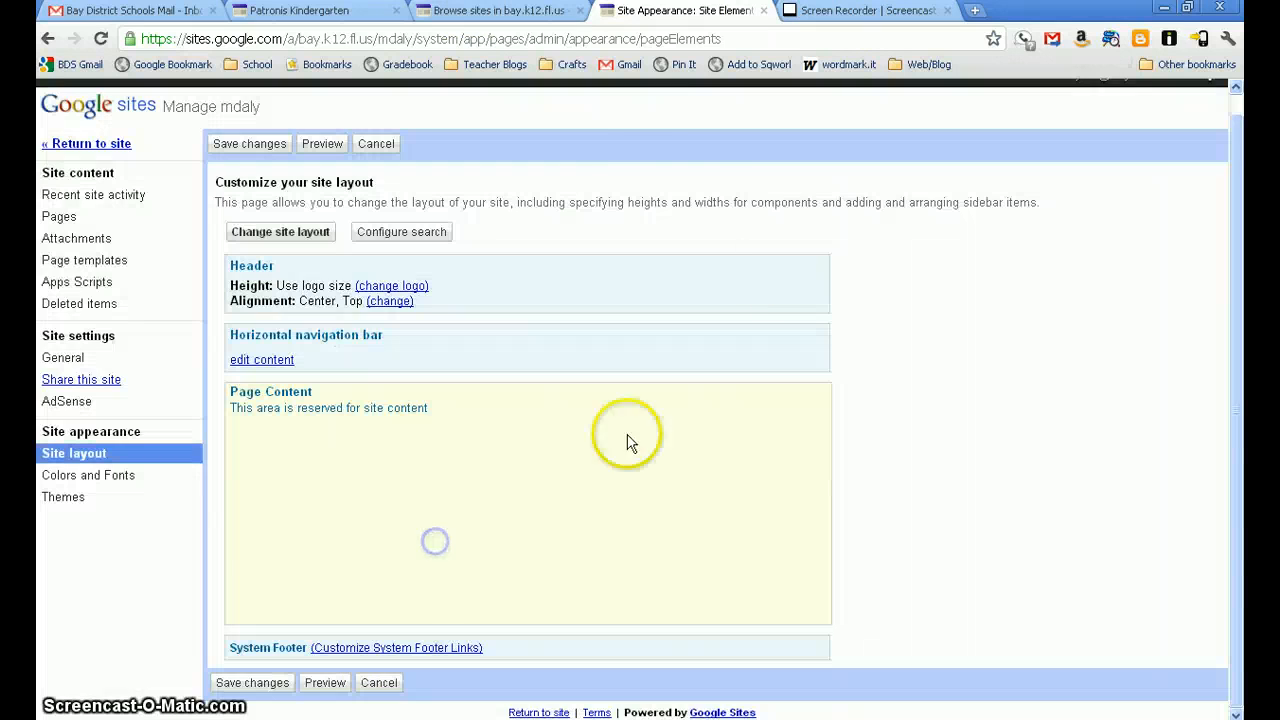
# Step: Return to the Patronis Kindergarten site and save its Home page
pyautogui.click(330, 12)
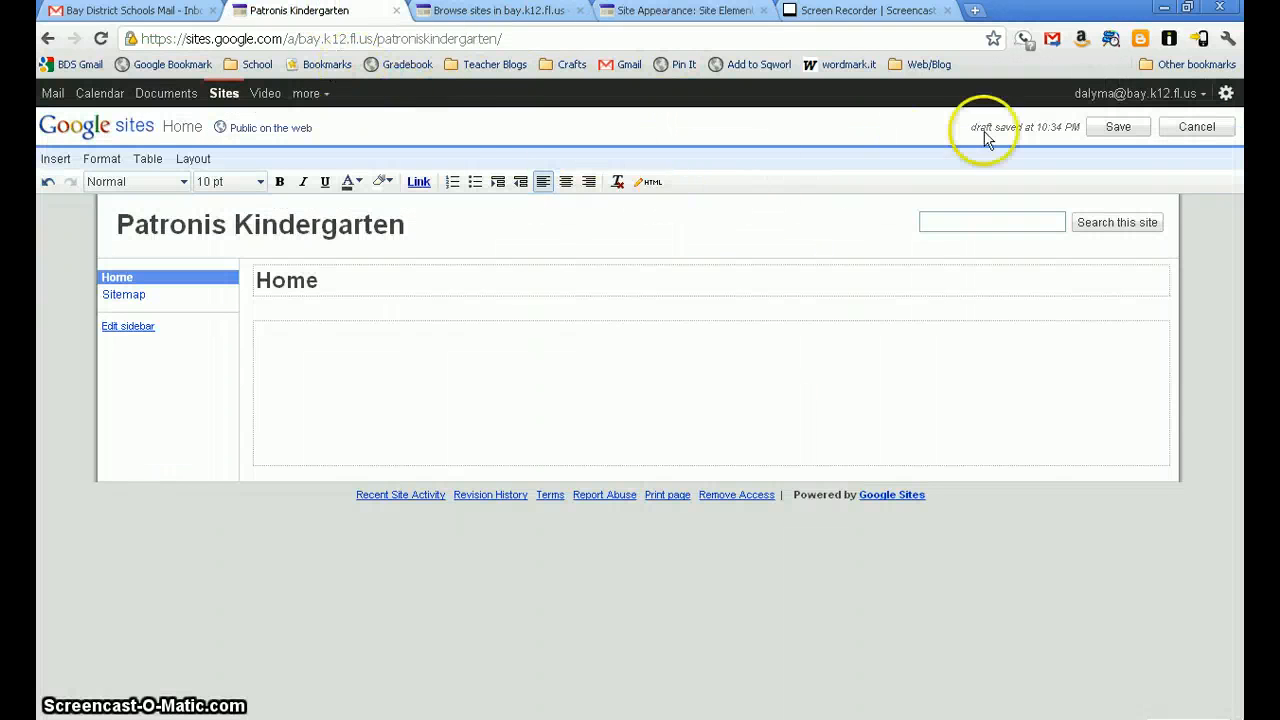
pyautogui.click(1133, 135)
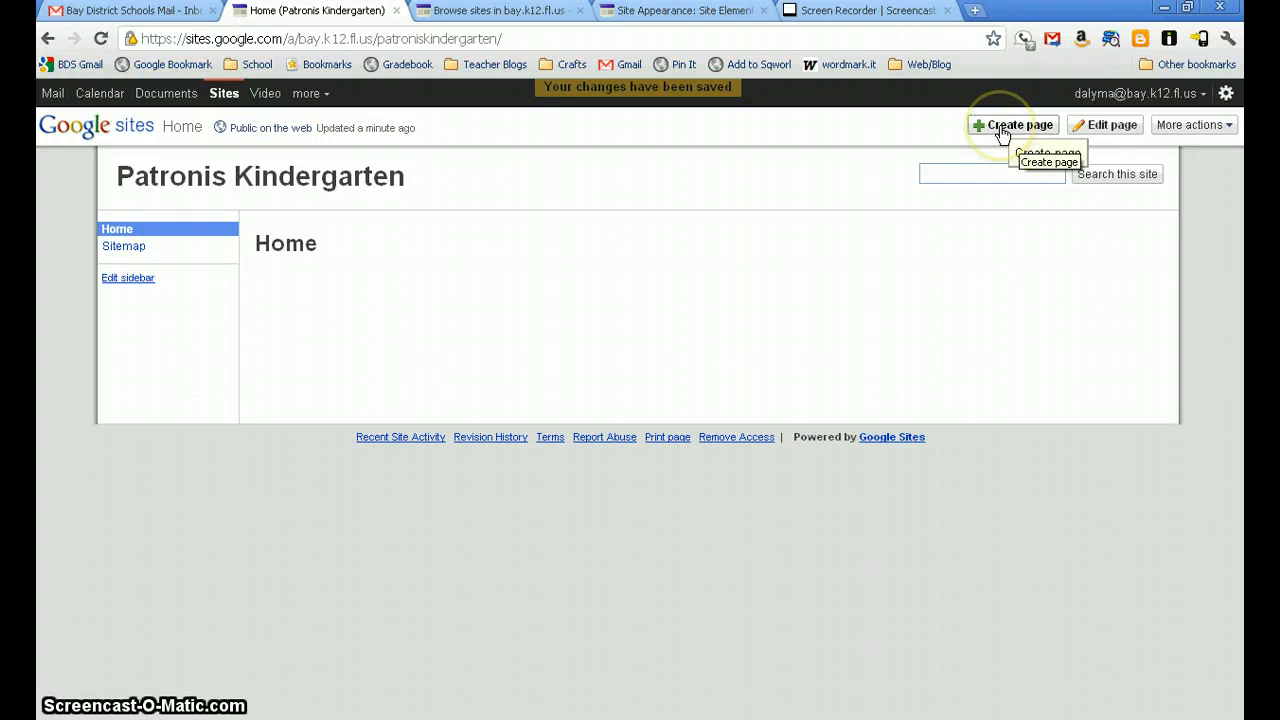
# Step: Return to the example class website's home page and examine the Our Classroom and Literacy entries of its navigation bar
pyautogui.click(521, 12)
pyautogui.click(660, 11)
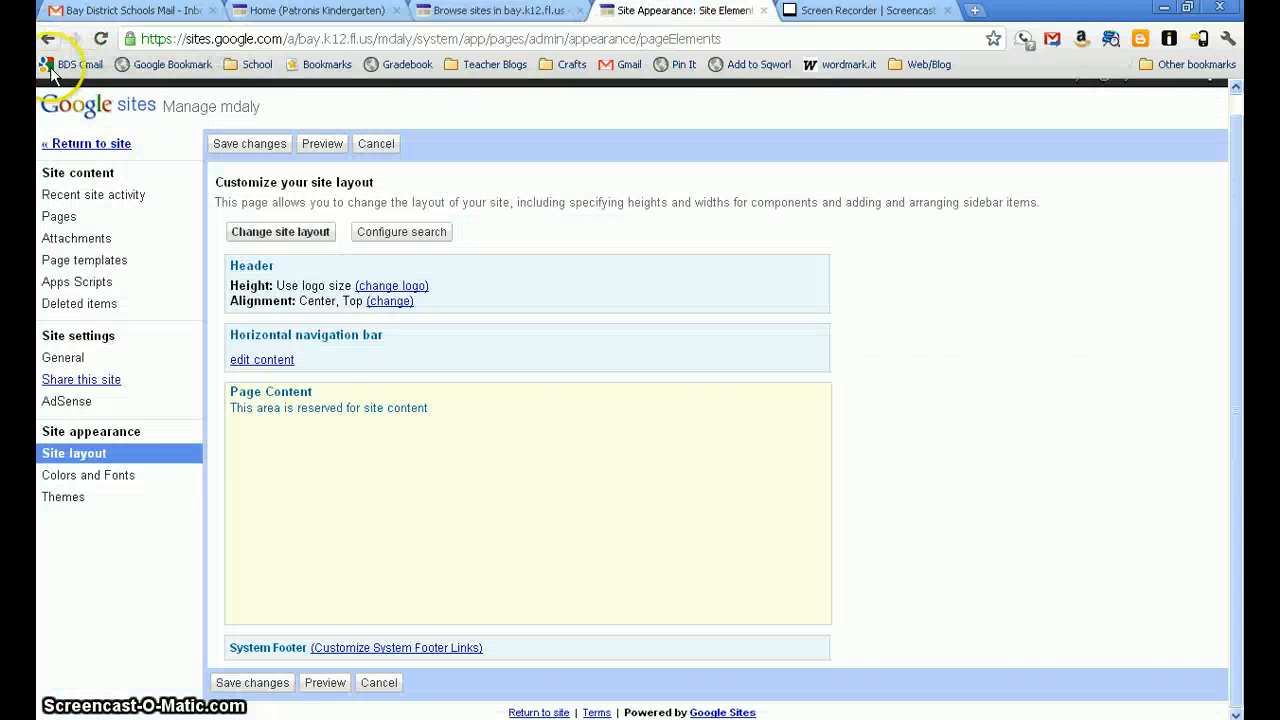
pyautogui.click(76, 146)
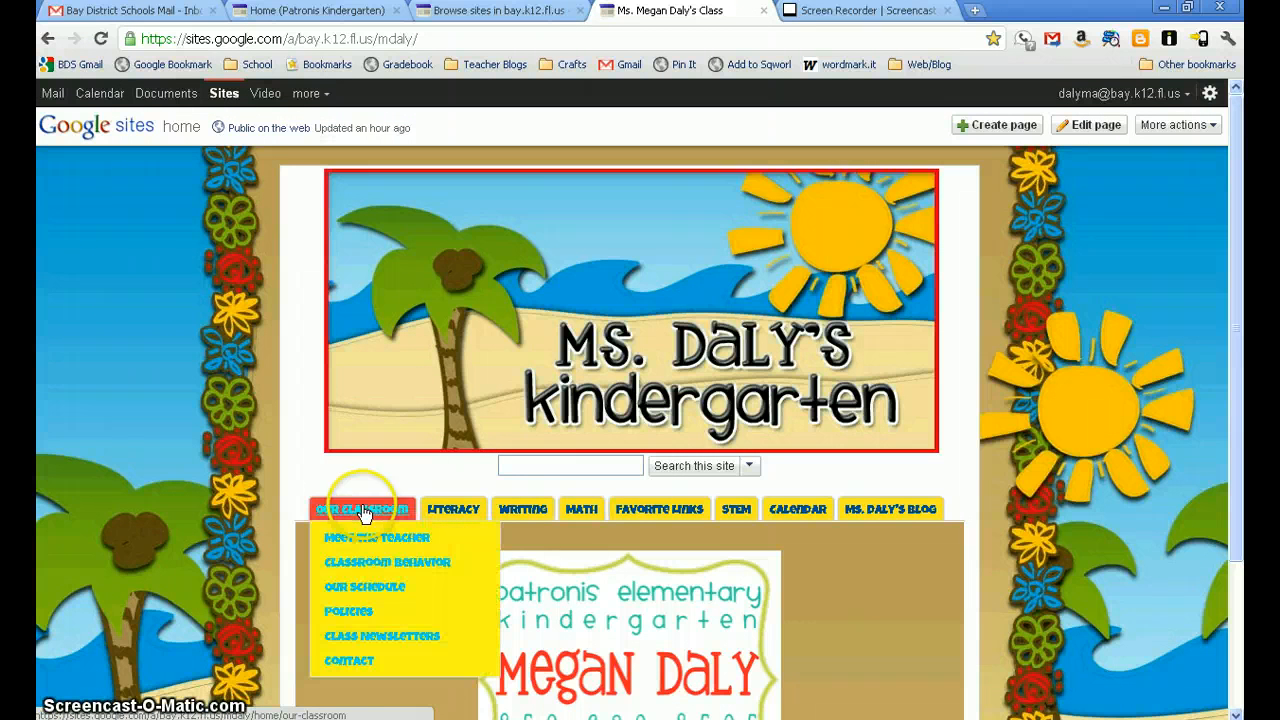
pyautogui.moveTo(440, 518)
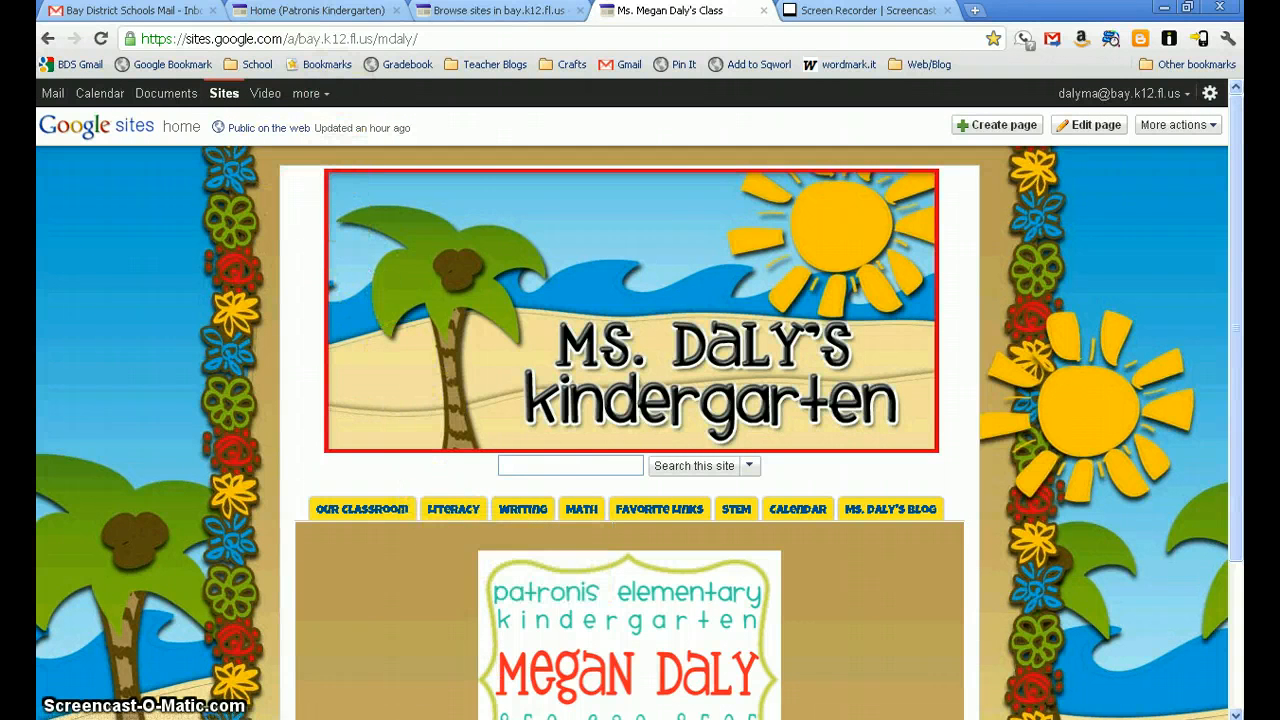
# Step: Start a new page named Our School in the Patronis Kindergarten site, placed under Home
pyautogui.click(293, 12)
pyautogui.click(1015, 127)
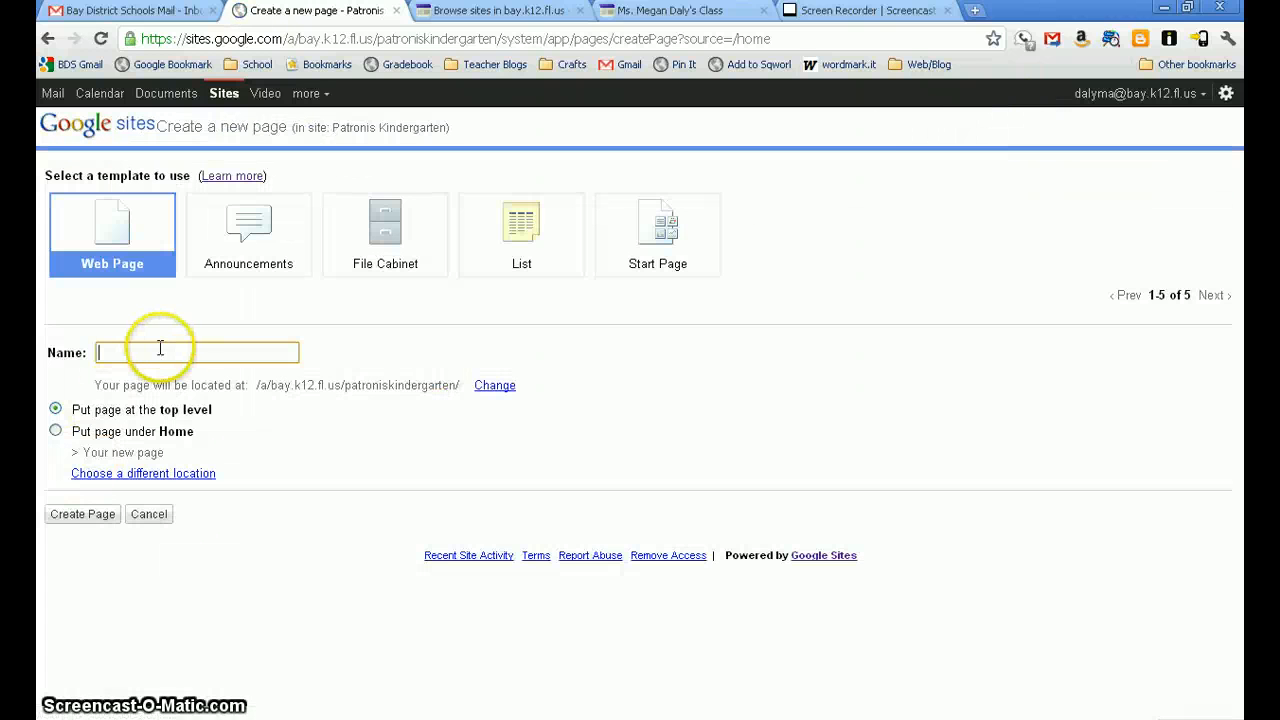
pyautogui.click(142, 358)
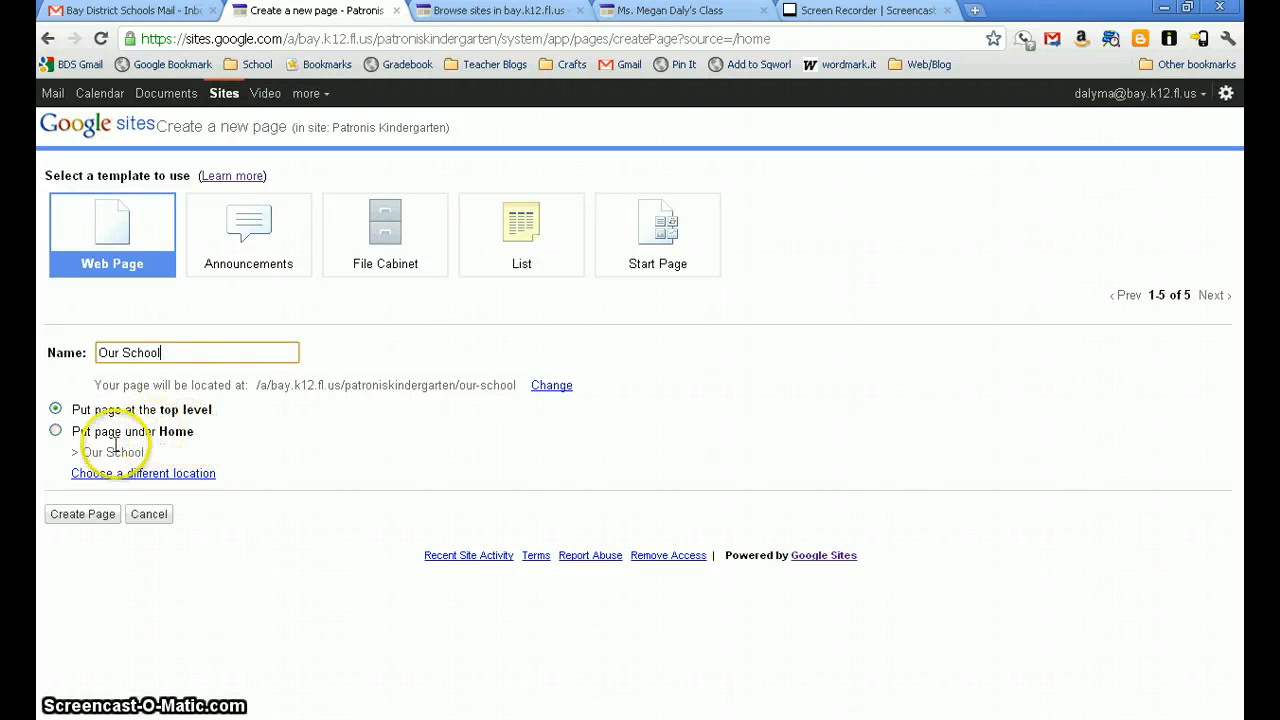
pyautogui.click(55, 431)
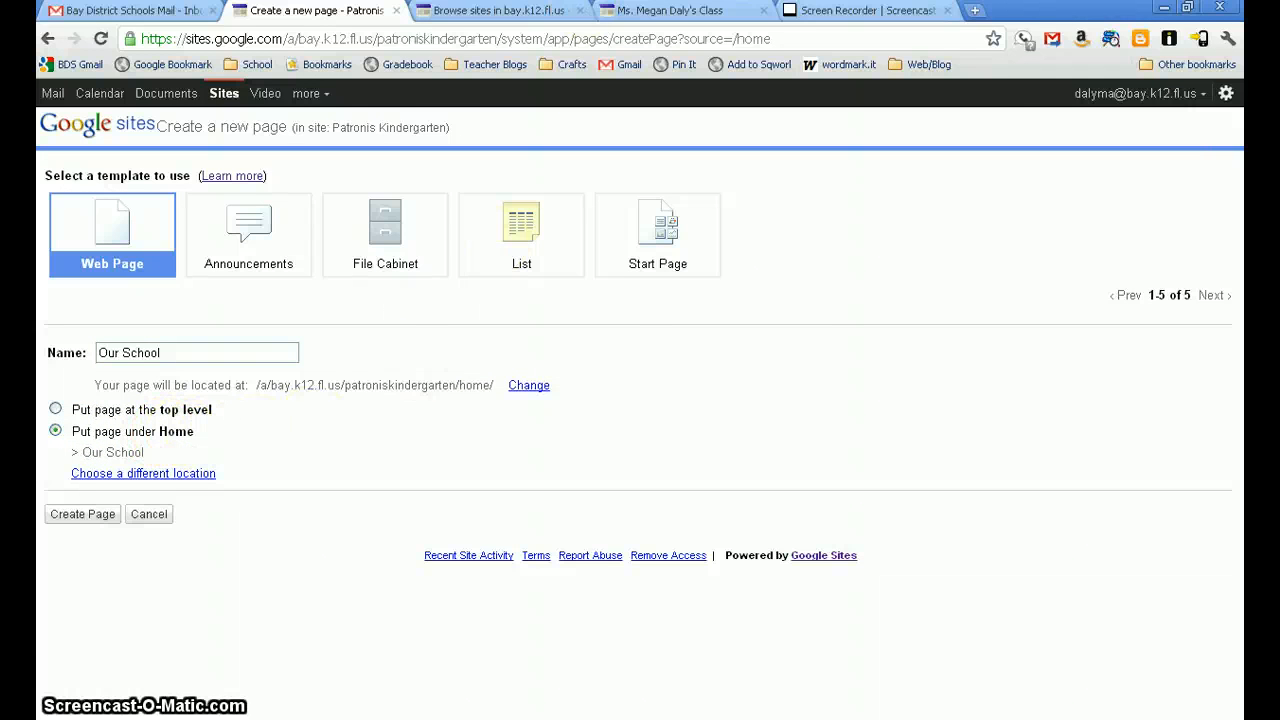
# Step: Open the example class website's page management and expand home in the page tree to examine its sub-pages
pyautogui.click(638, 12)
pyautogui.click(1150, 125)
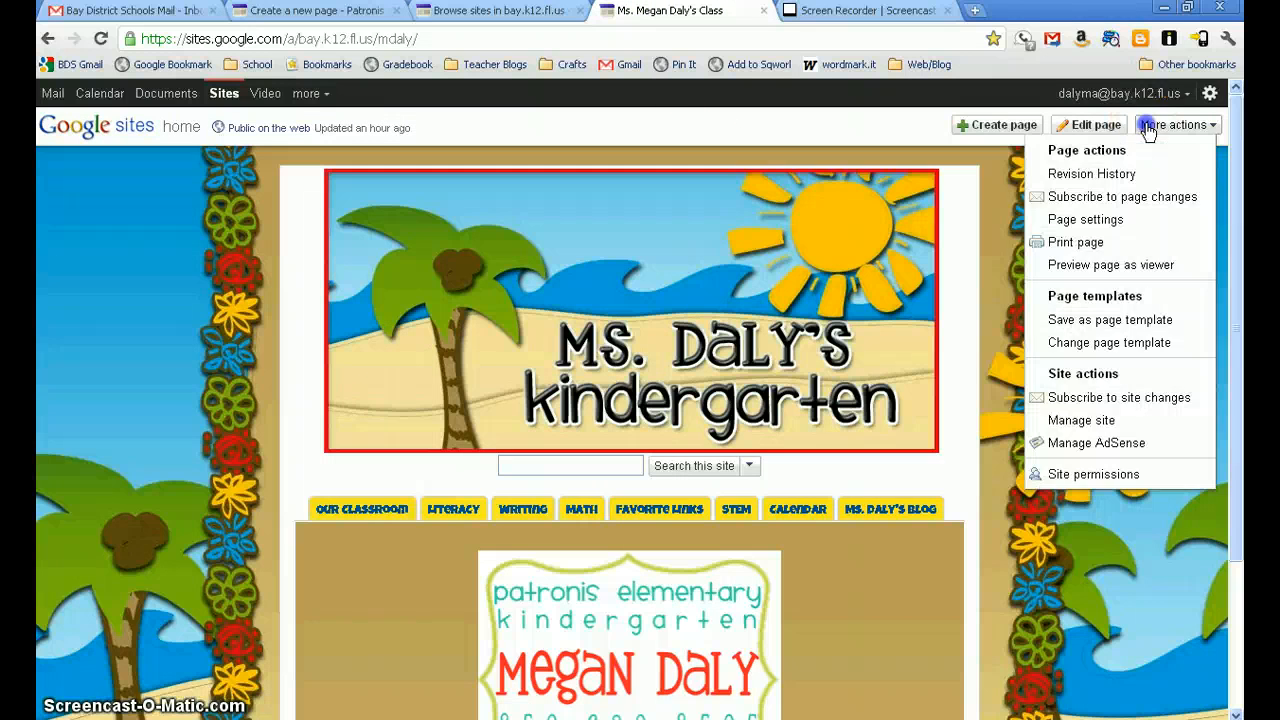
pyautogui.click(1134, 418)
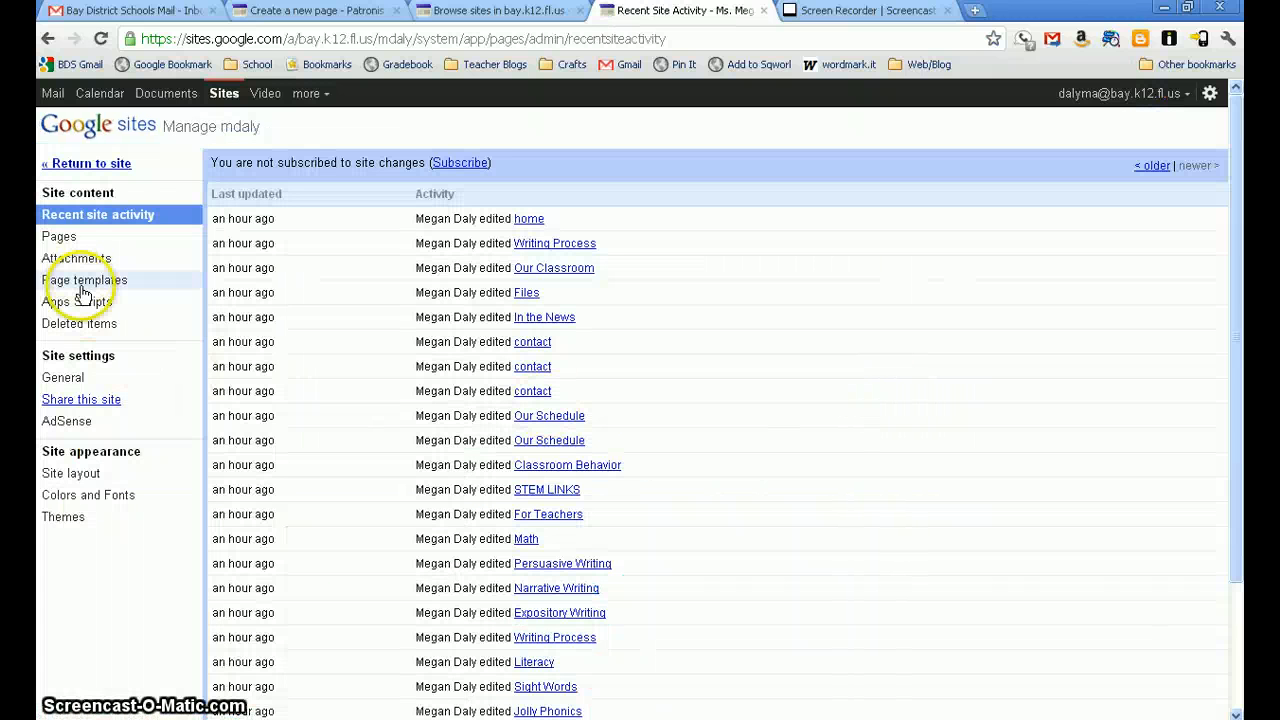
pyautogui.click(60, 237)
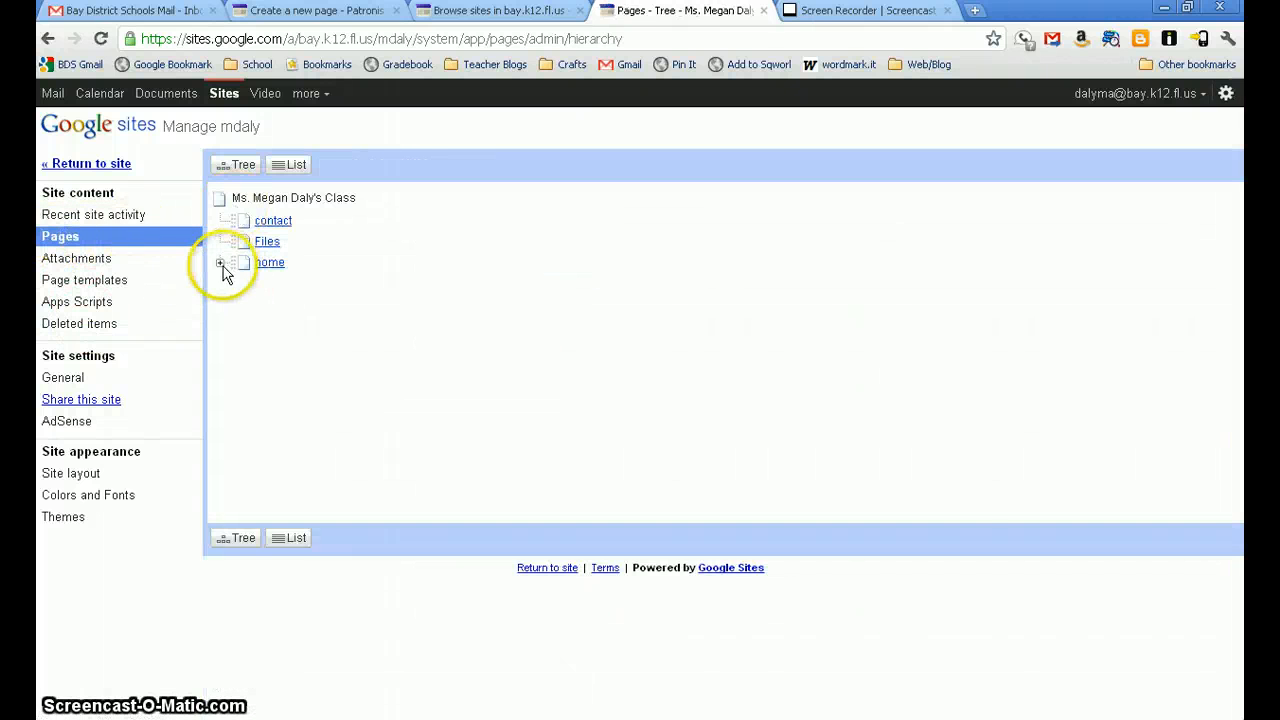
pyautogui.click(222, 265)
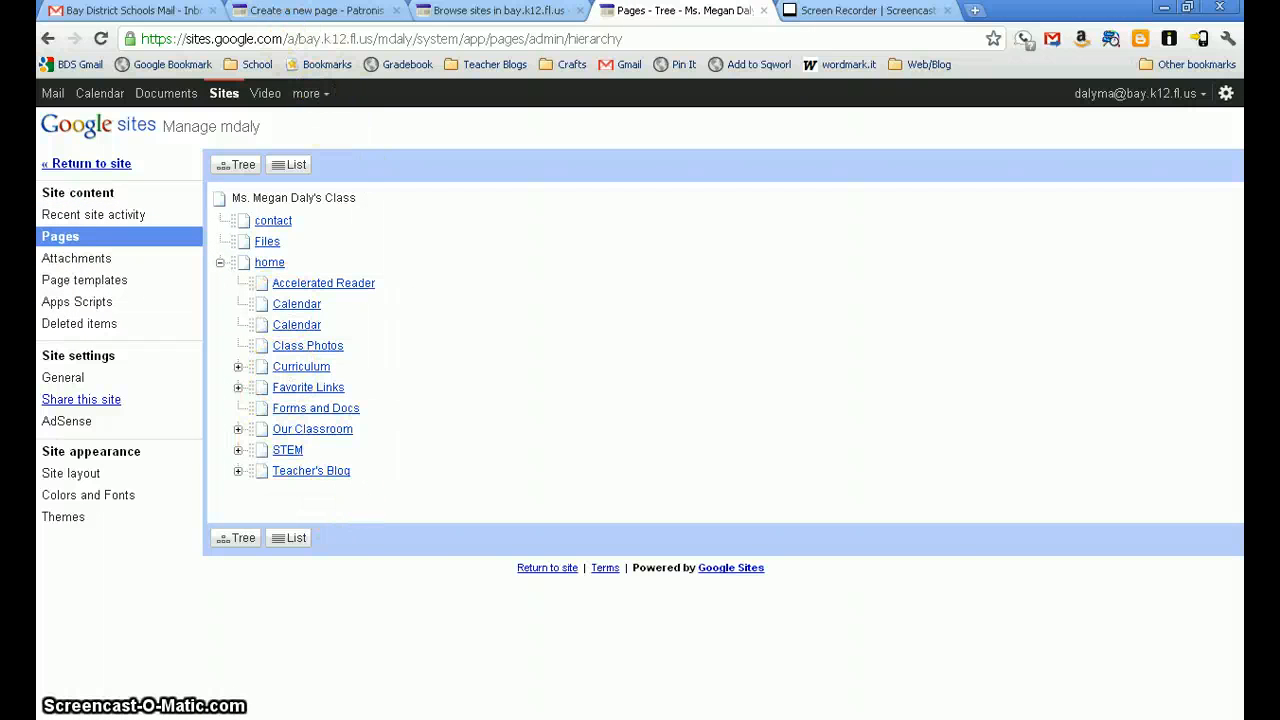
# Step: Review the Announcements, File Cabinet, List and Start Page templates for the Our School page, and select the Web Page template
pyautogui.click(277, 12)
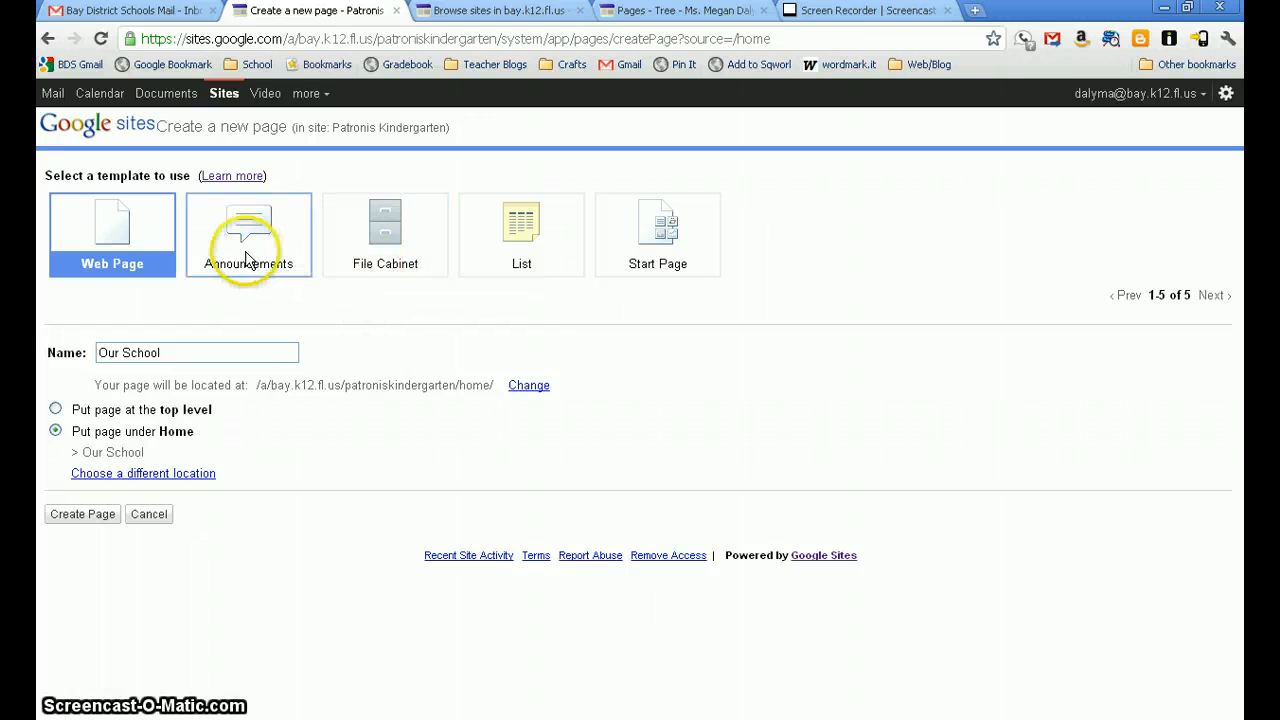
pyautogui.click(246, 250)
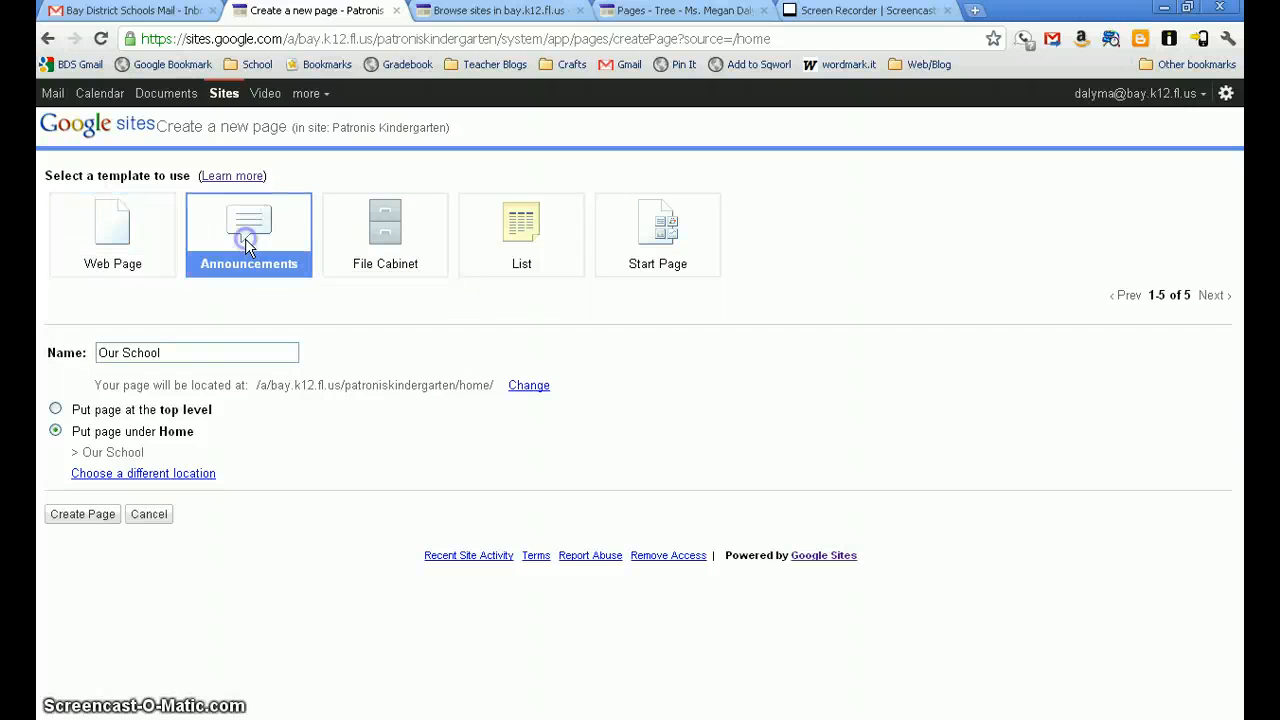
pyautogui.click(371, 255)
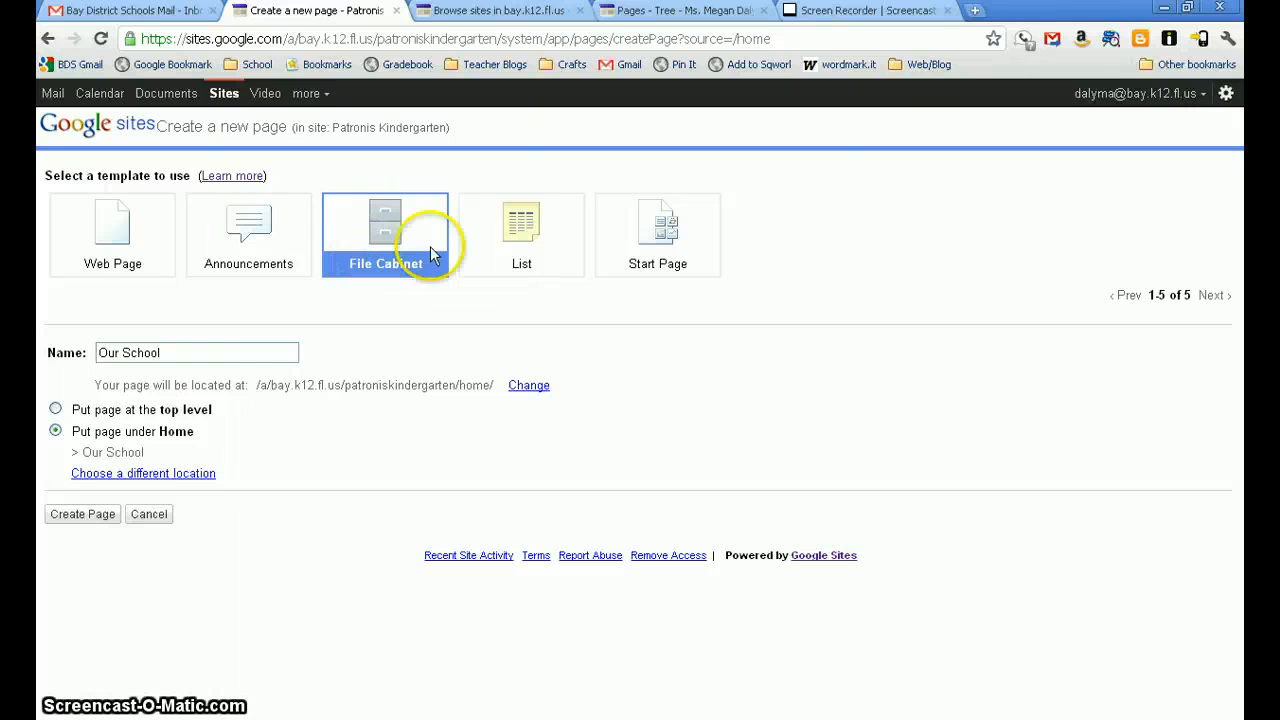
pyautogui.click(527, 246)
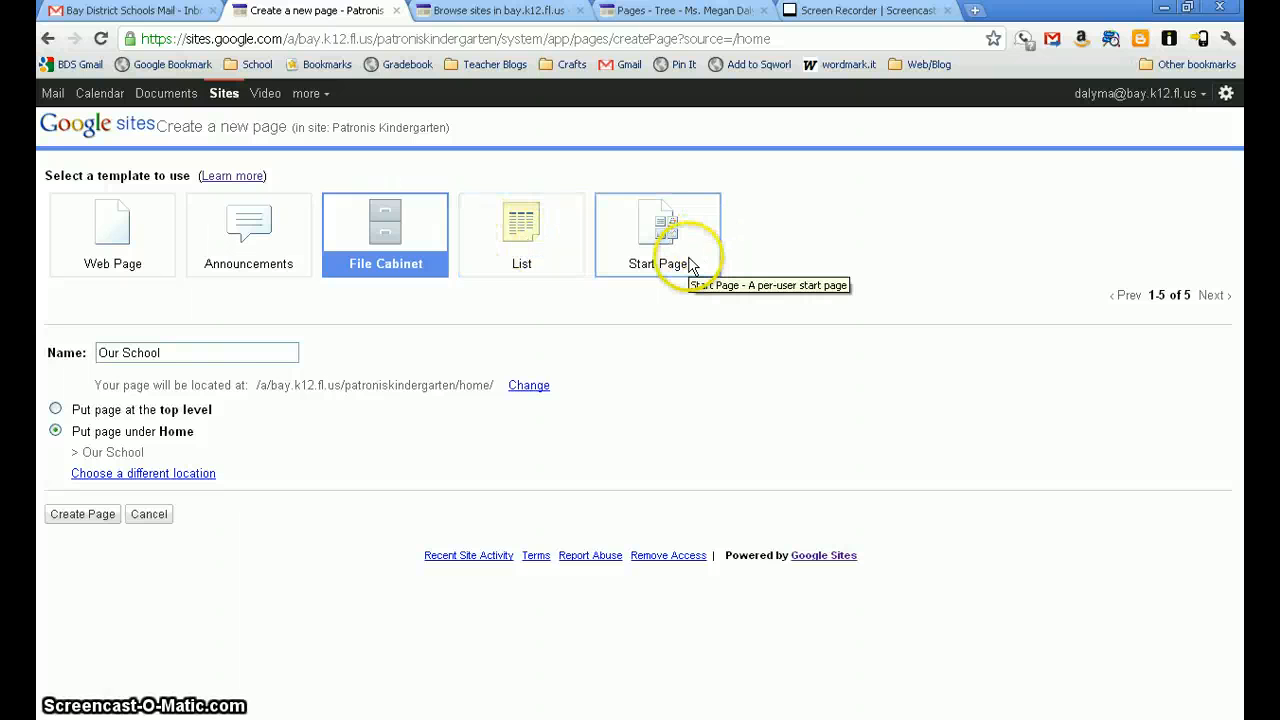
pyautogui.click(684, 258)
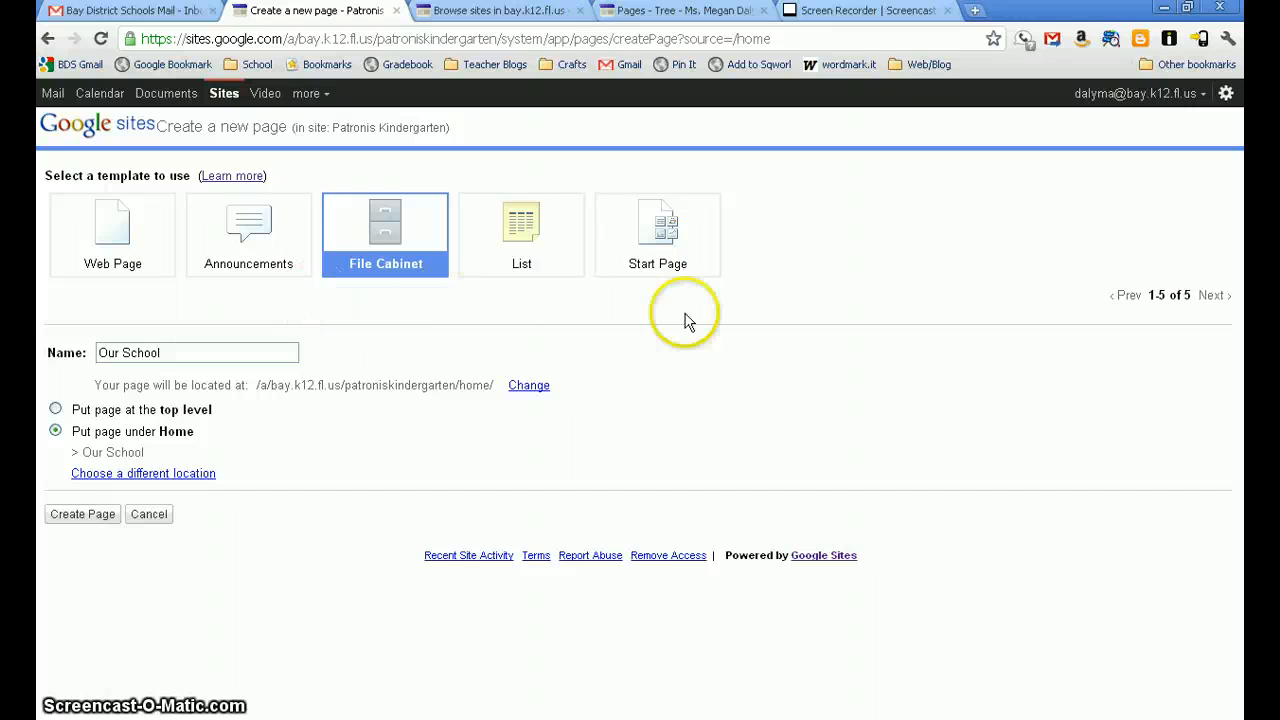
pyautogui.click(149, 252)
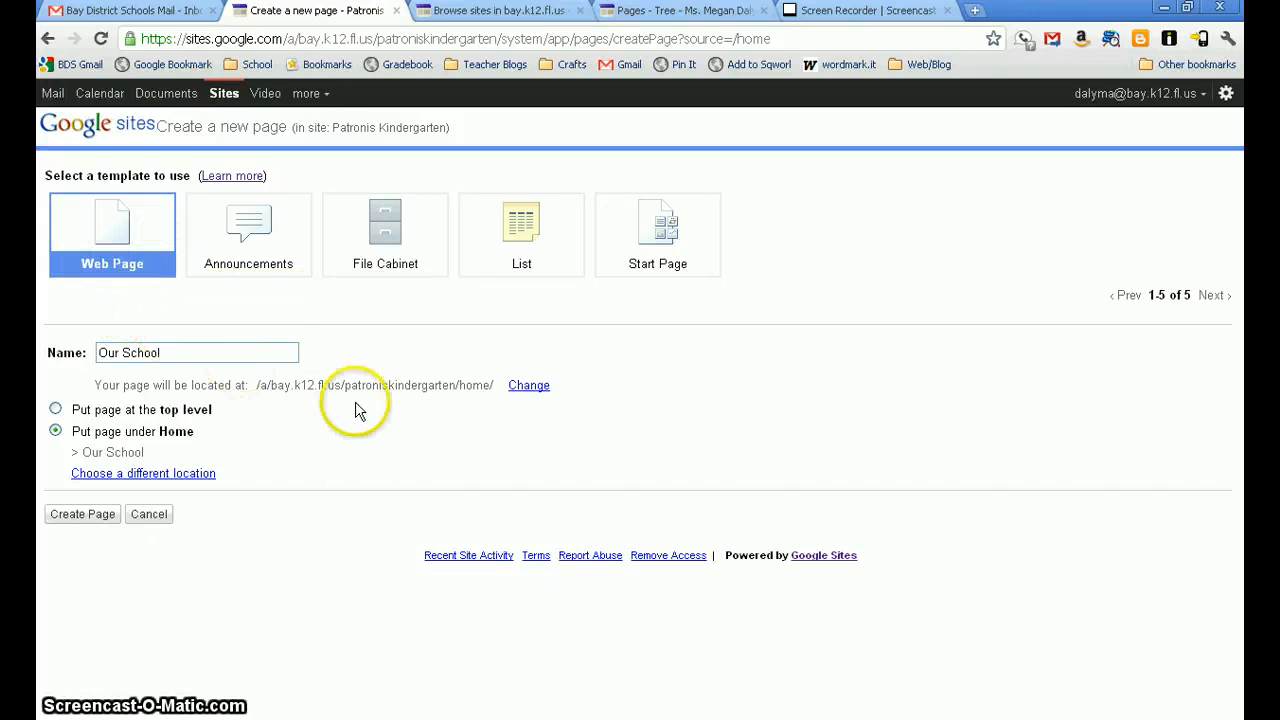
pyautogui.click(536, 396)
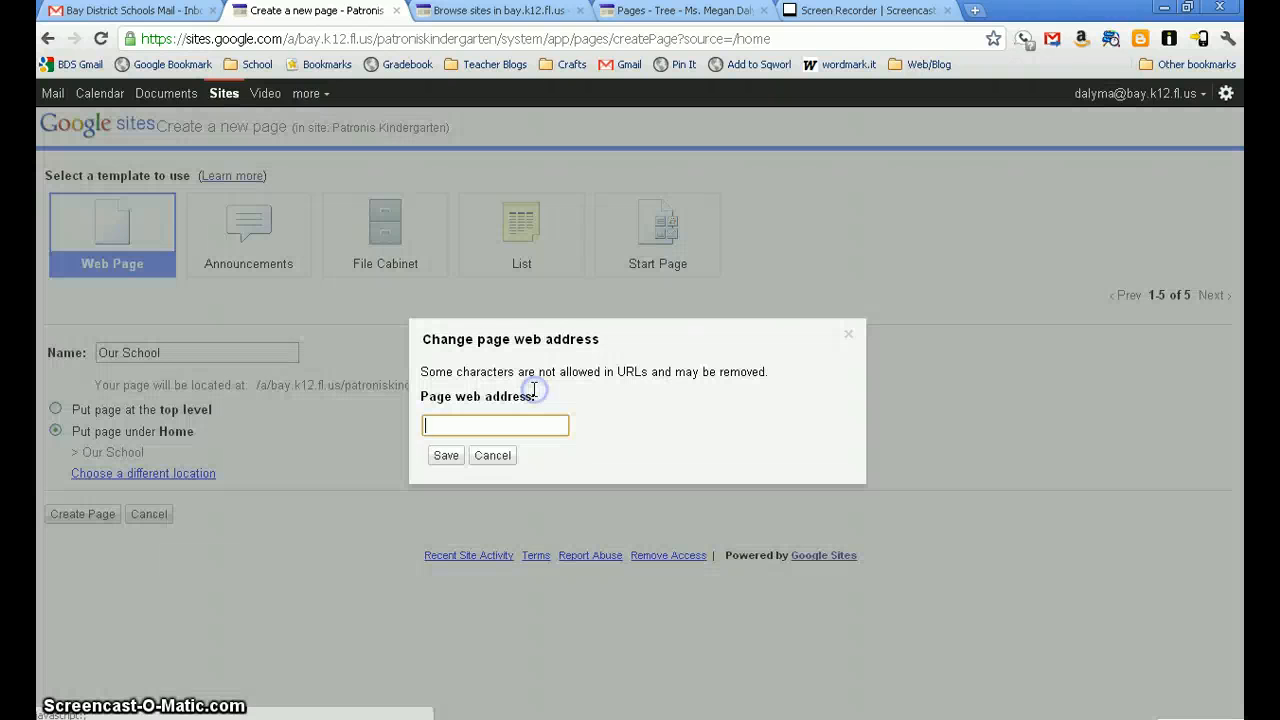
pyautogui.click(491, 457)
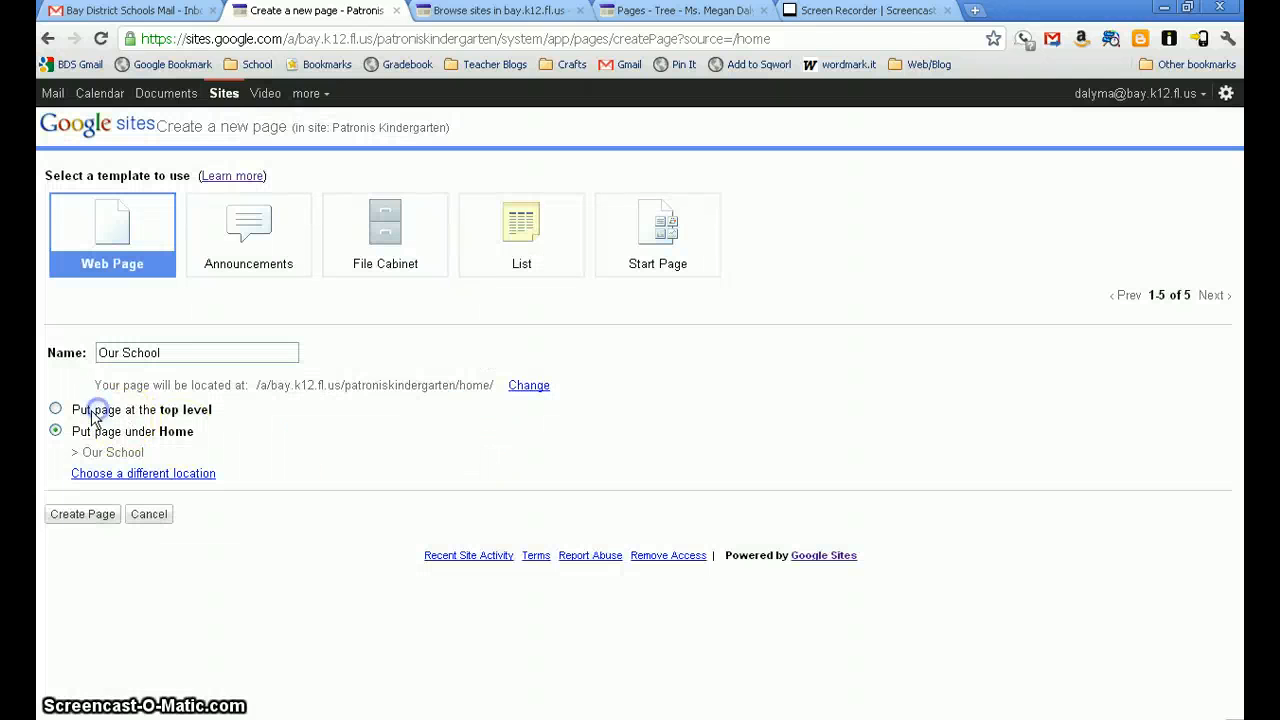
pyautogui.click(93, 417)
pyautogui.click(527, 386)
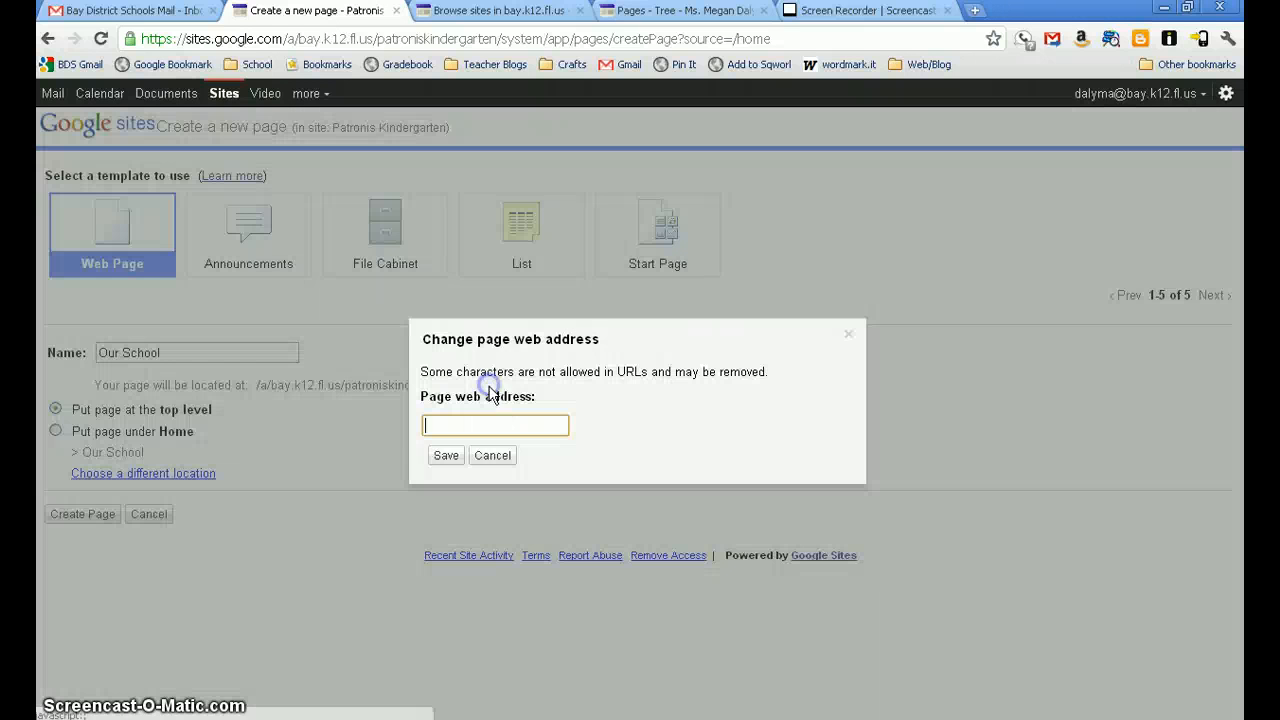
pyautogui.click(490, 455)
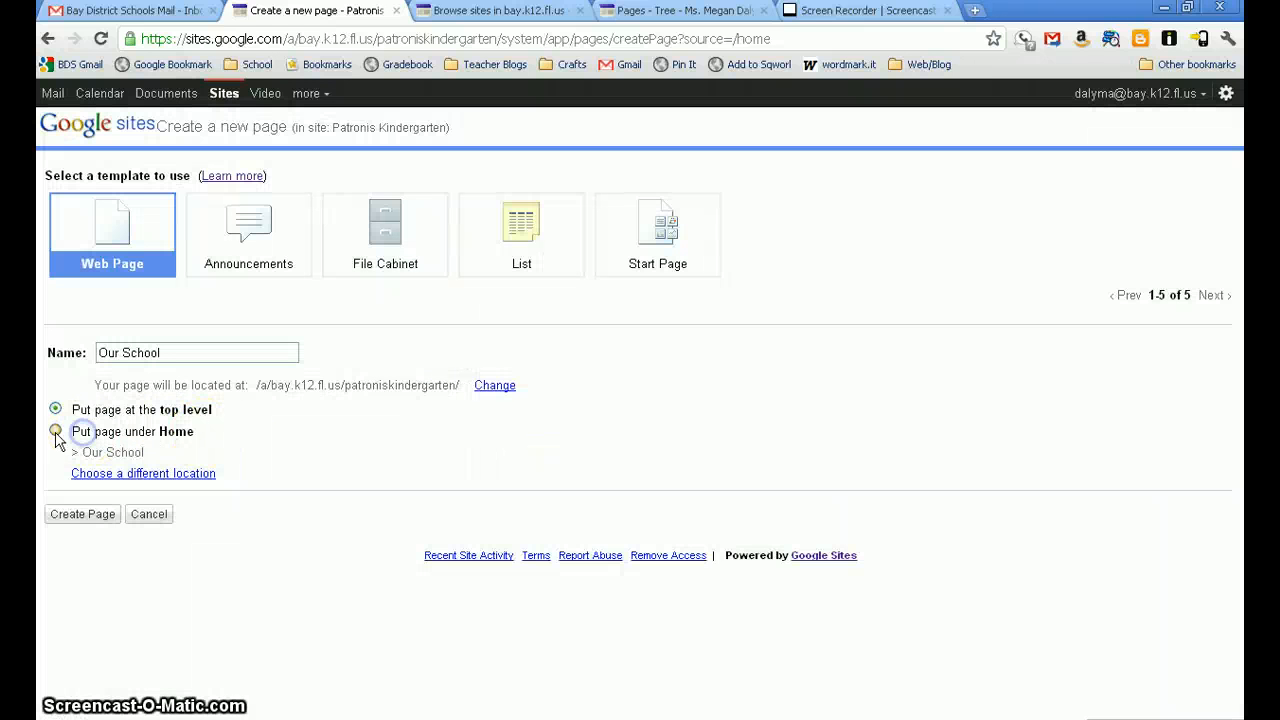
# Step: Place the Our School page under Home with the web address Ourschool and create it
pyautogui.click(56, 434)
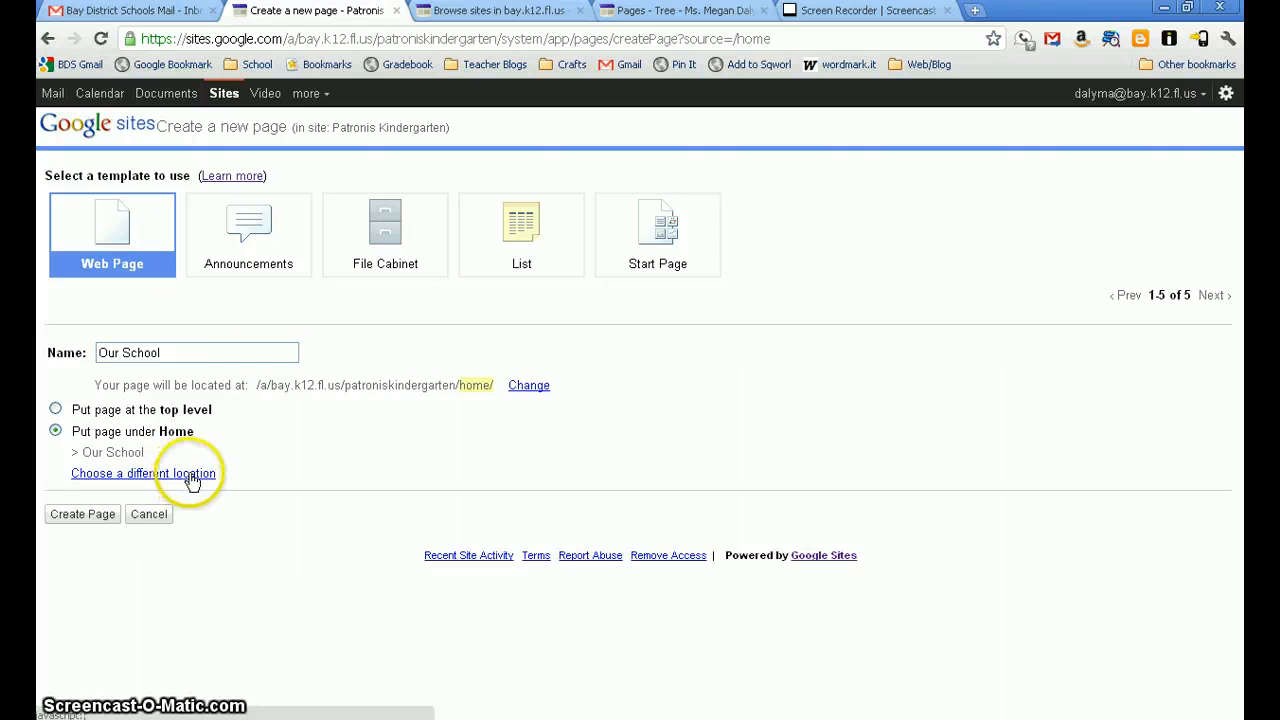
pyautogui.click(528, 385)
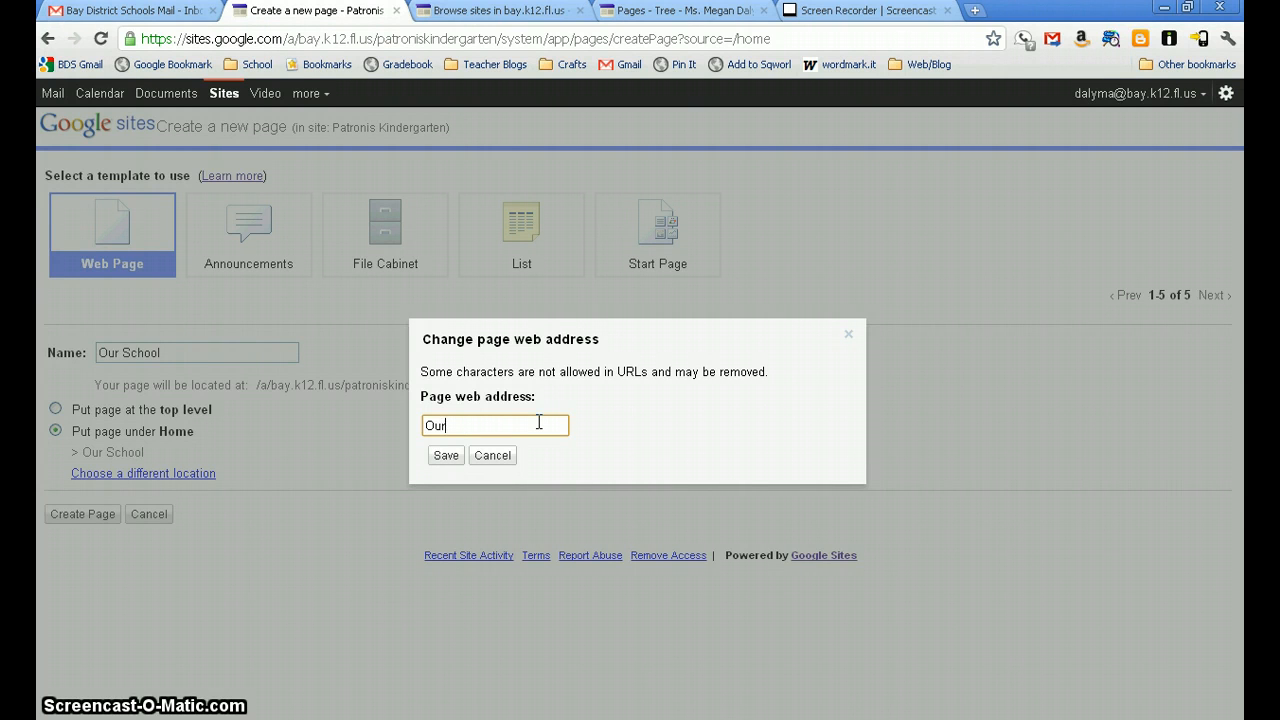
pyautogui.write('Ourschool')
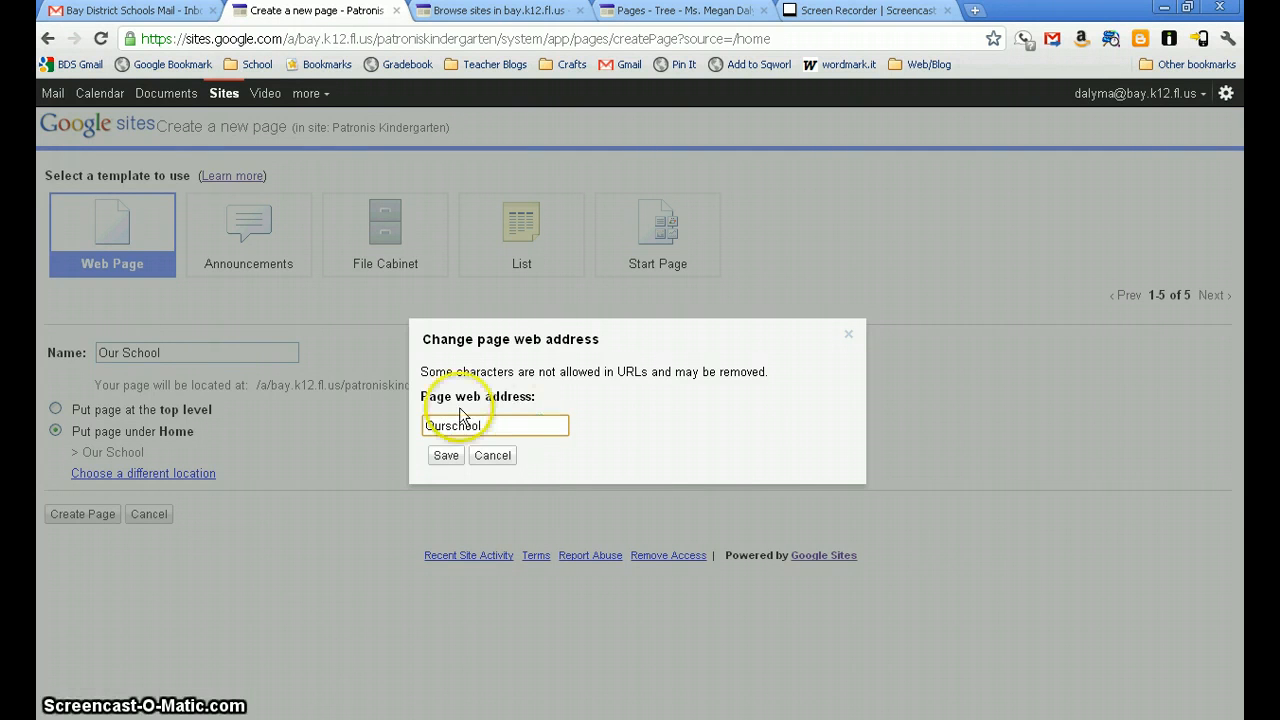
pyautogui.click(446, 455)
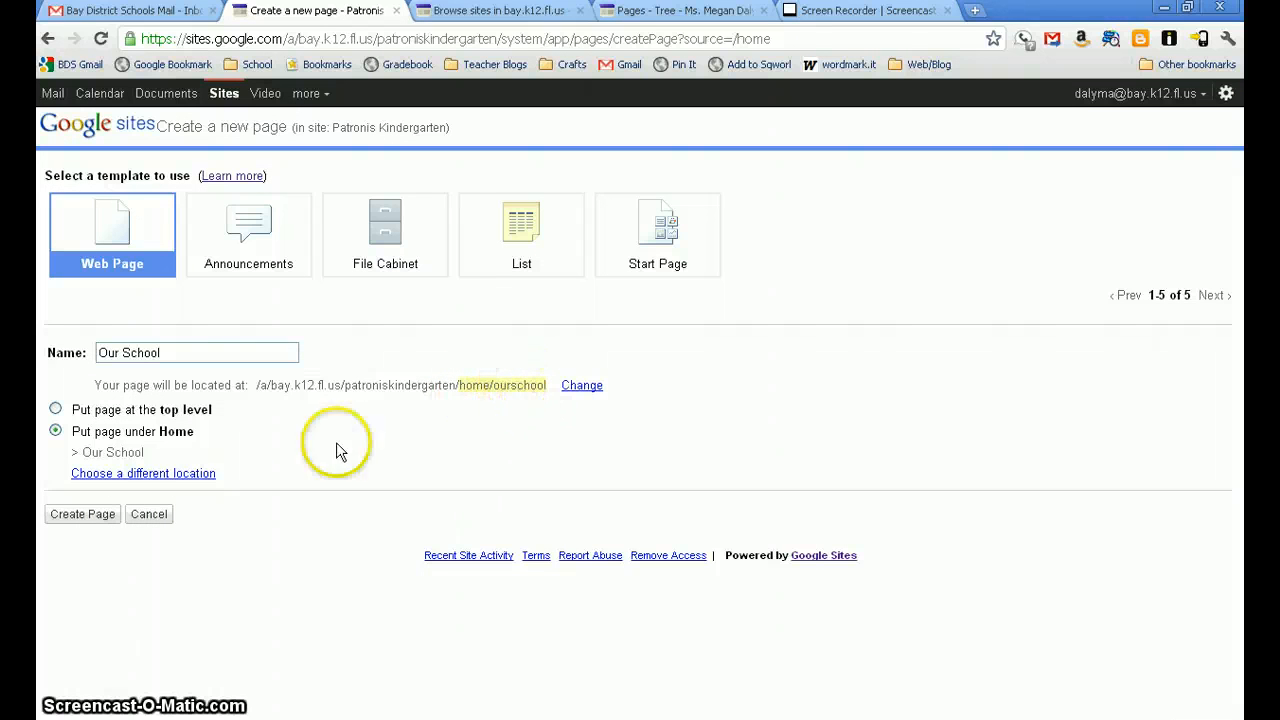
pyautogui.click(98, 520)
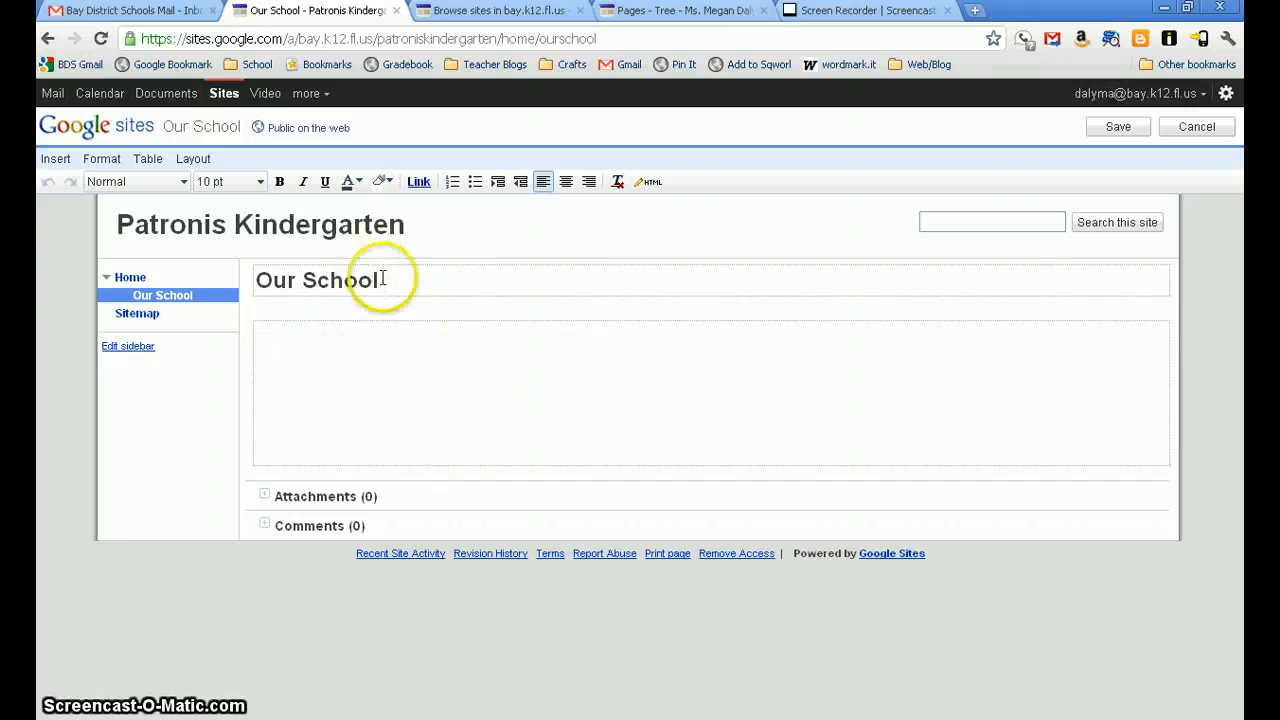
# Step: Expand the Comments and Attachments sections of the Our School page and save the page
pyautogui.moveTo(378, 280); pyautogui.dragTo(245, 277)
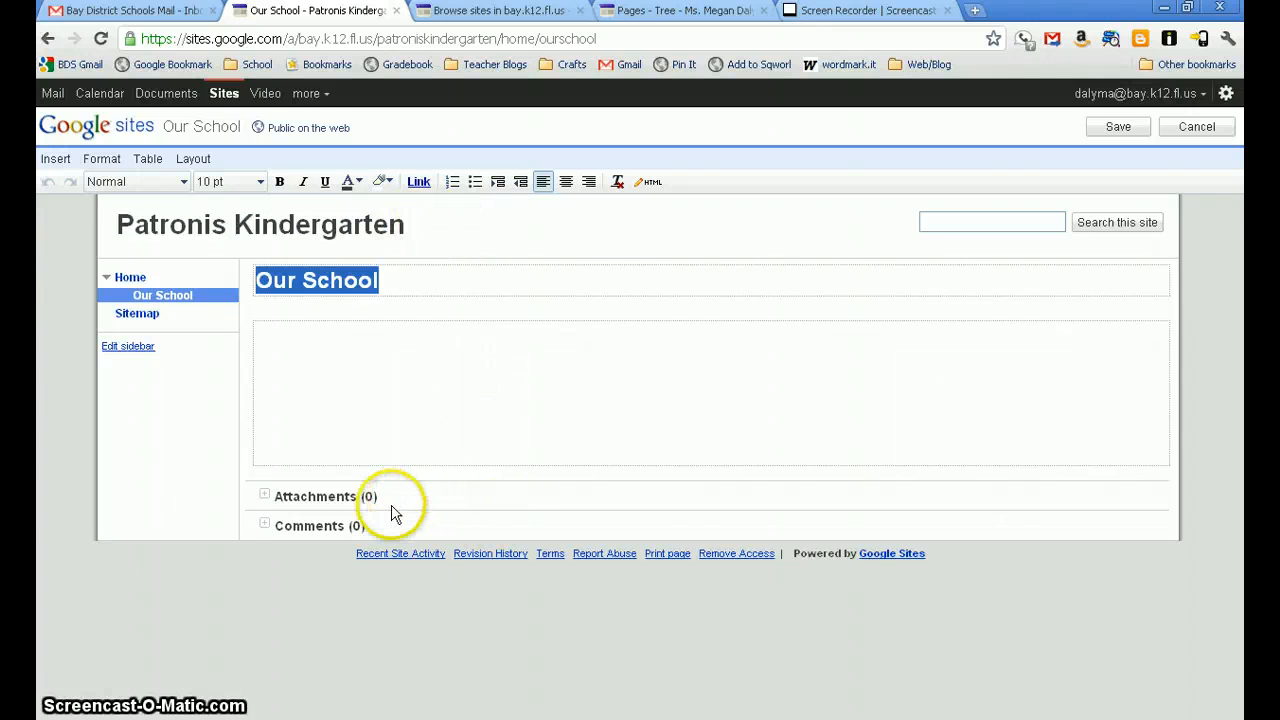
pyautogui.click(263, 526)
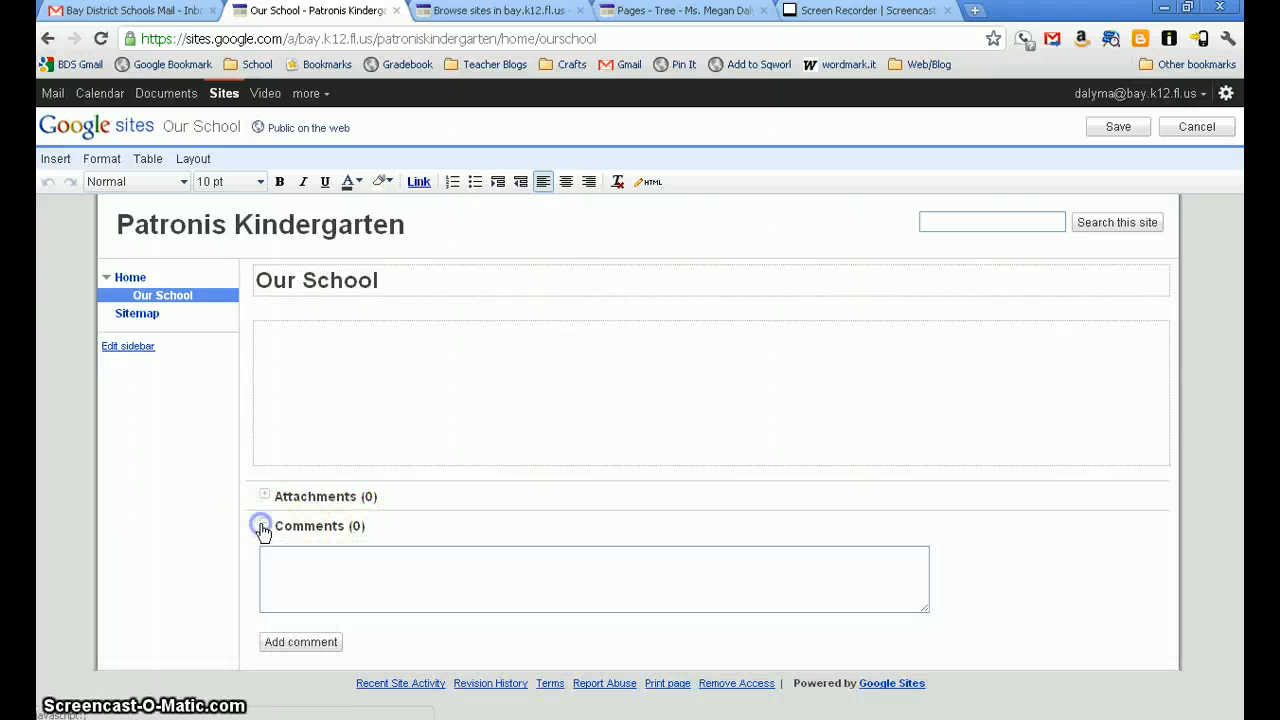
pyautogui.click(264, 495)
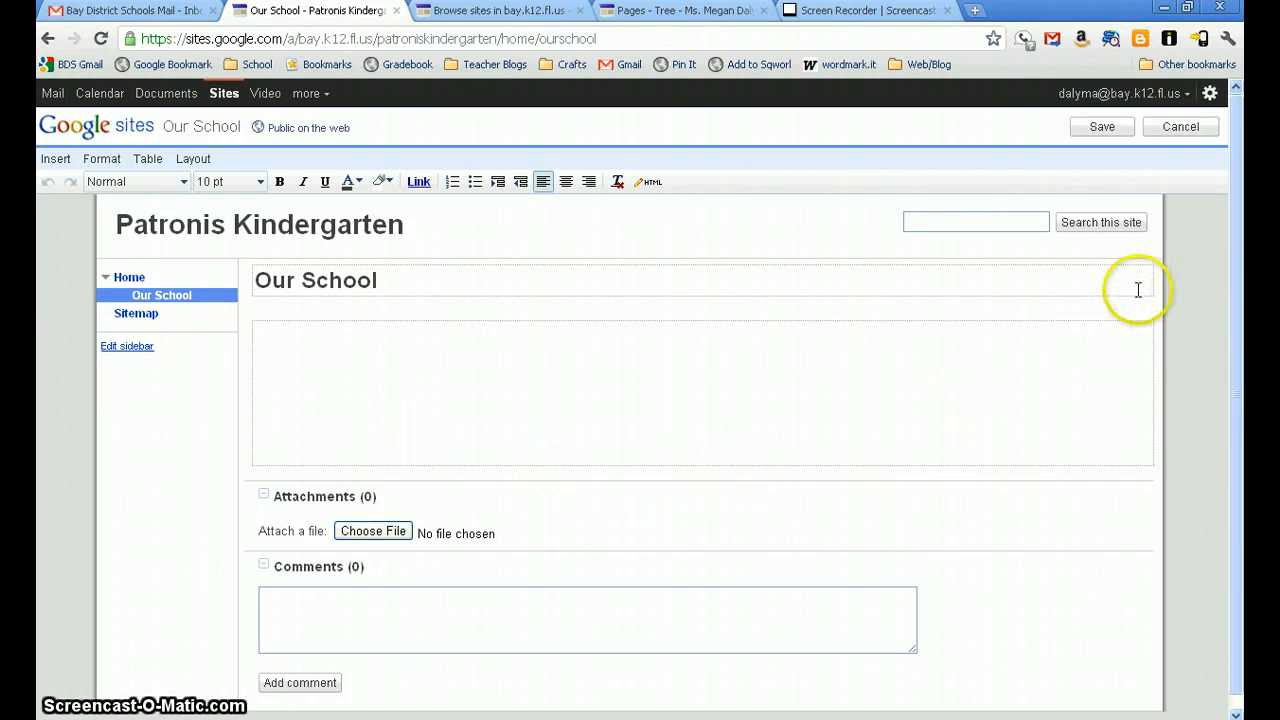
pyautogui.click(1101, 130)
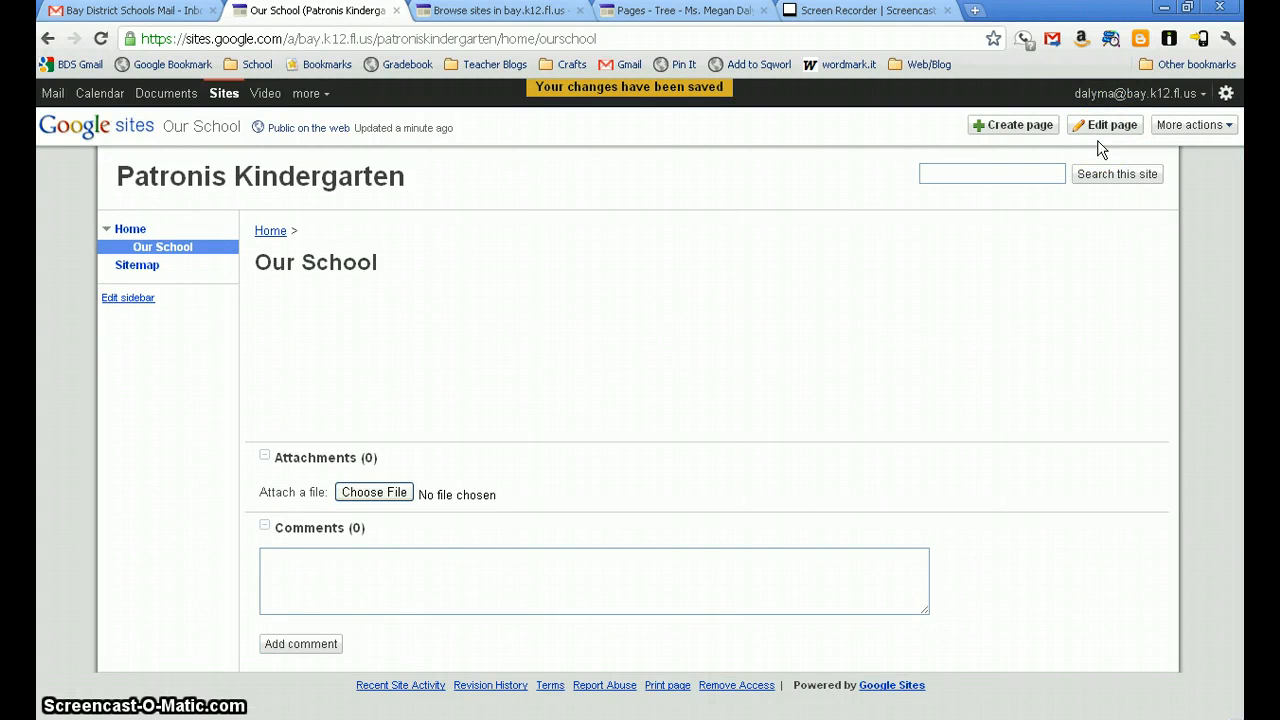
# Step: Disallow comments and attachments in the Our School page settings and save them
pyautogui.click(1195, 125)
pyautogui.click(1100, 222)
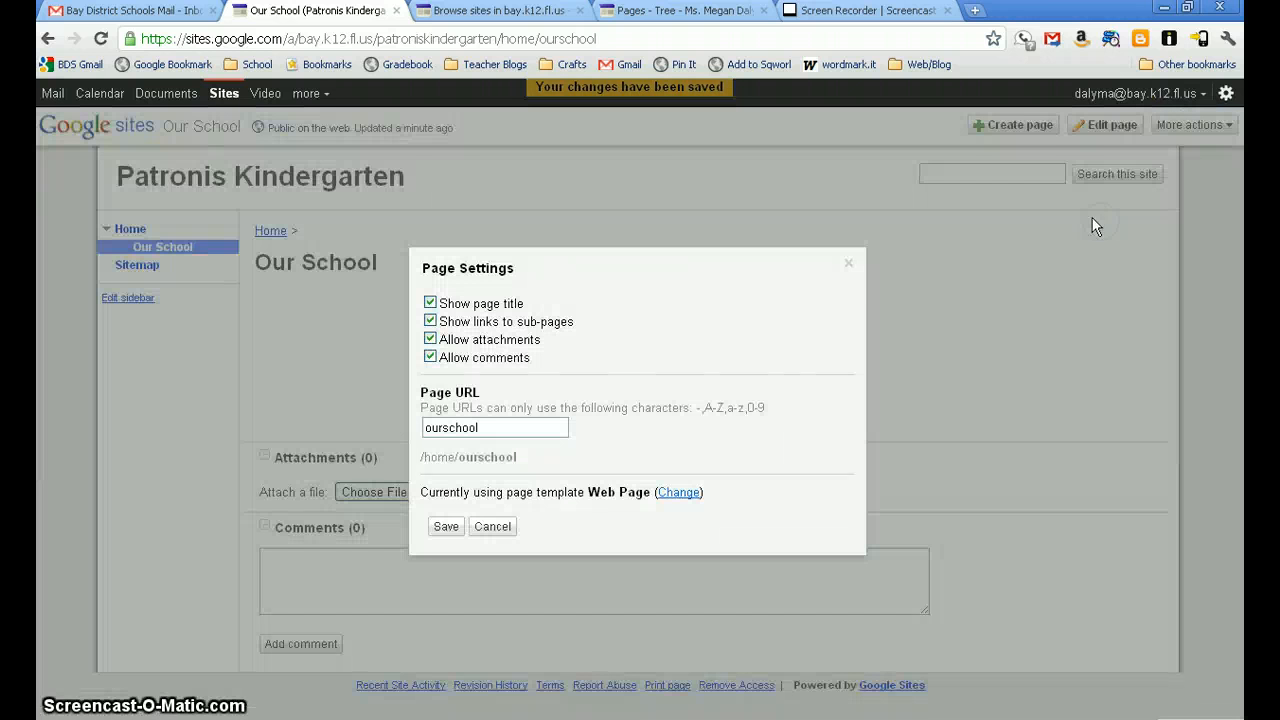
pyautogui.click(458, 360)
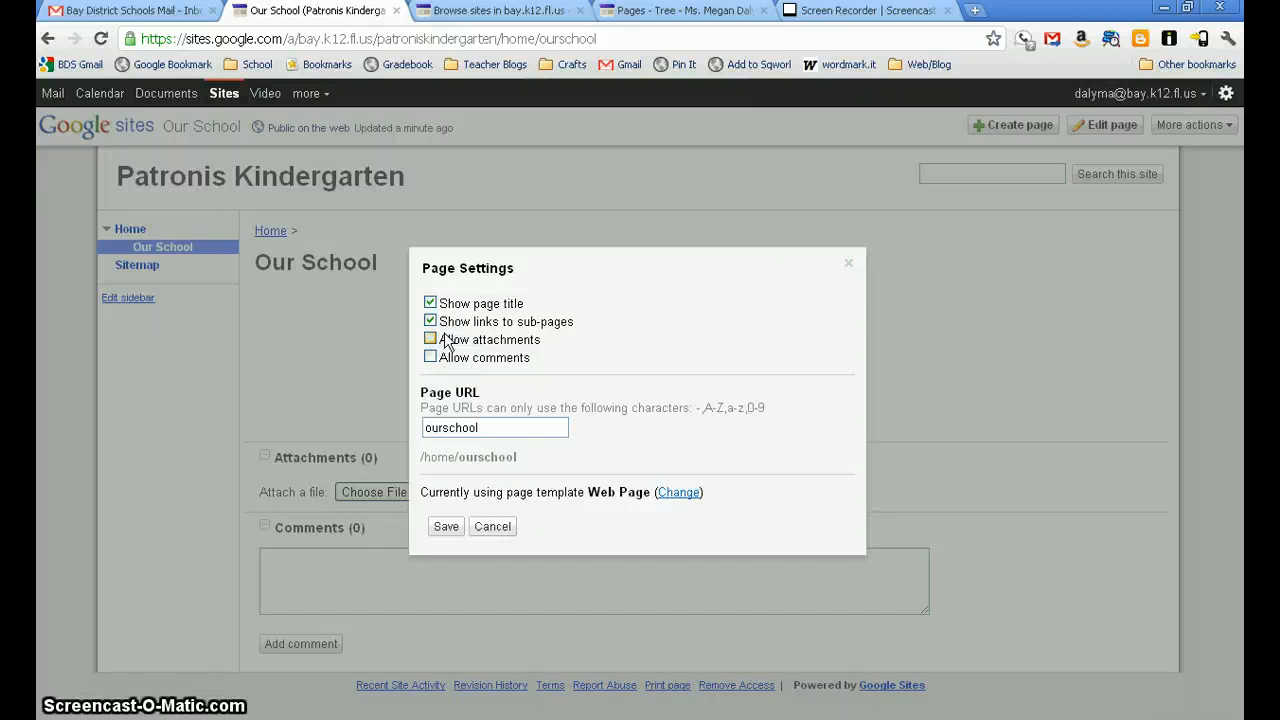
pyautogui.click(446, 527)
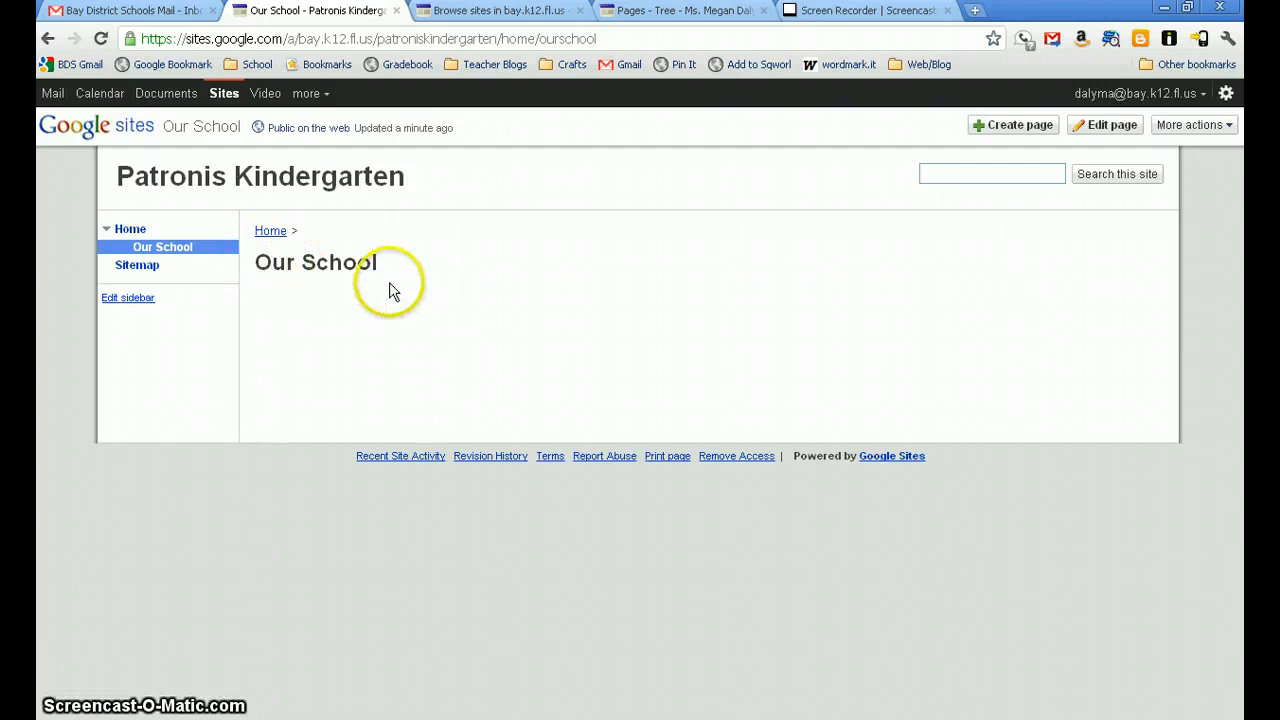
# Step: Switch to the existing class website's page tree and return from site management to its home page
pyautogui.click(647, 12)
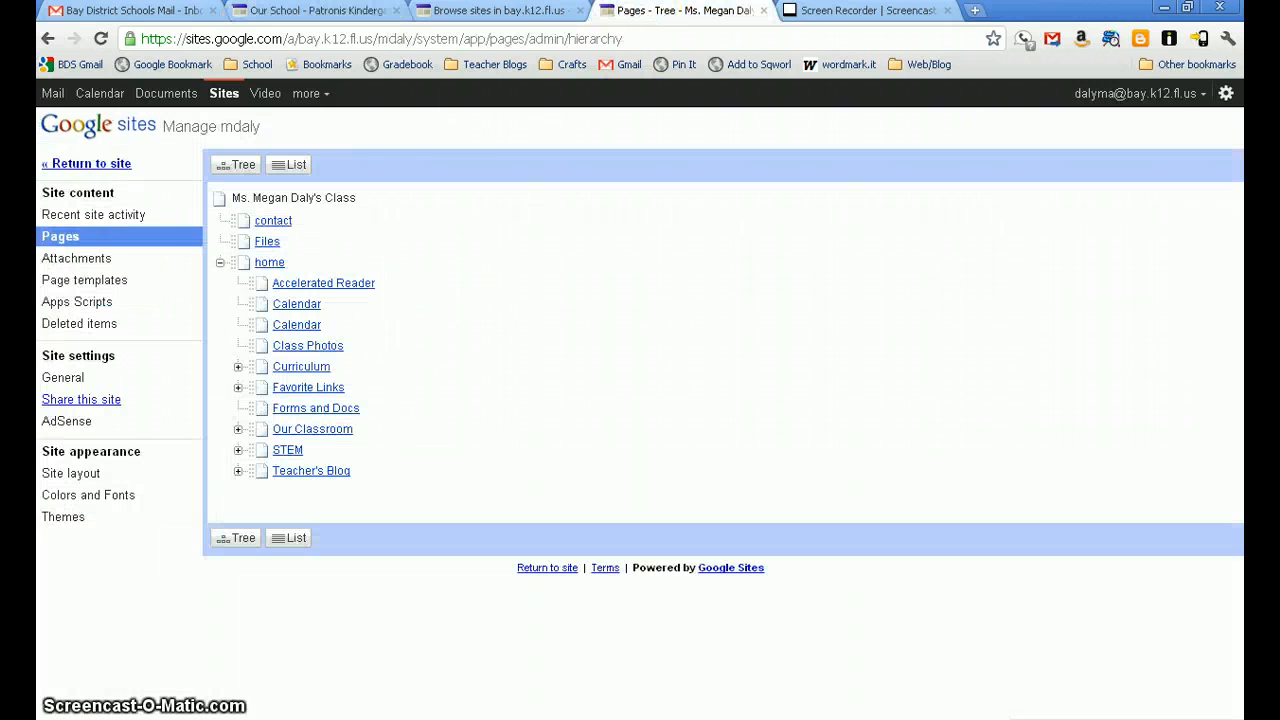
pyautogui.click(527, 10)
pyautogui.click(612, 12)
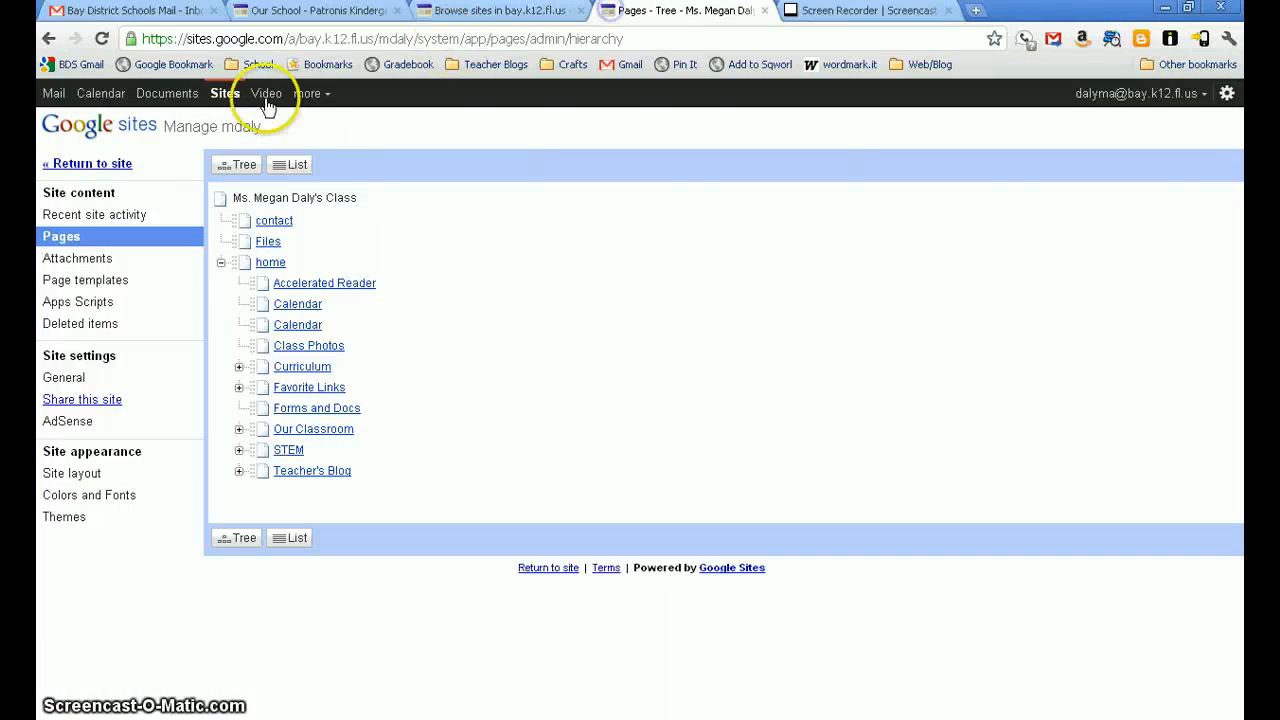
pyautogui.click(100, 164)
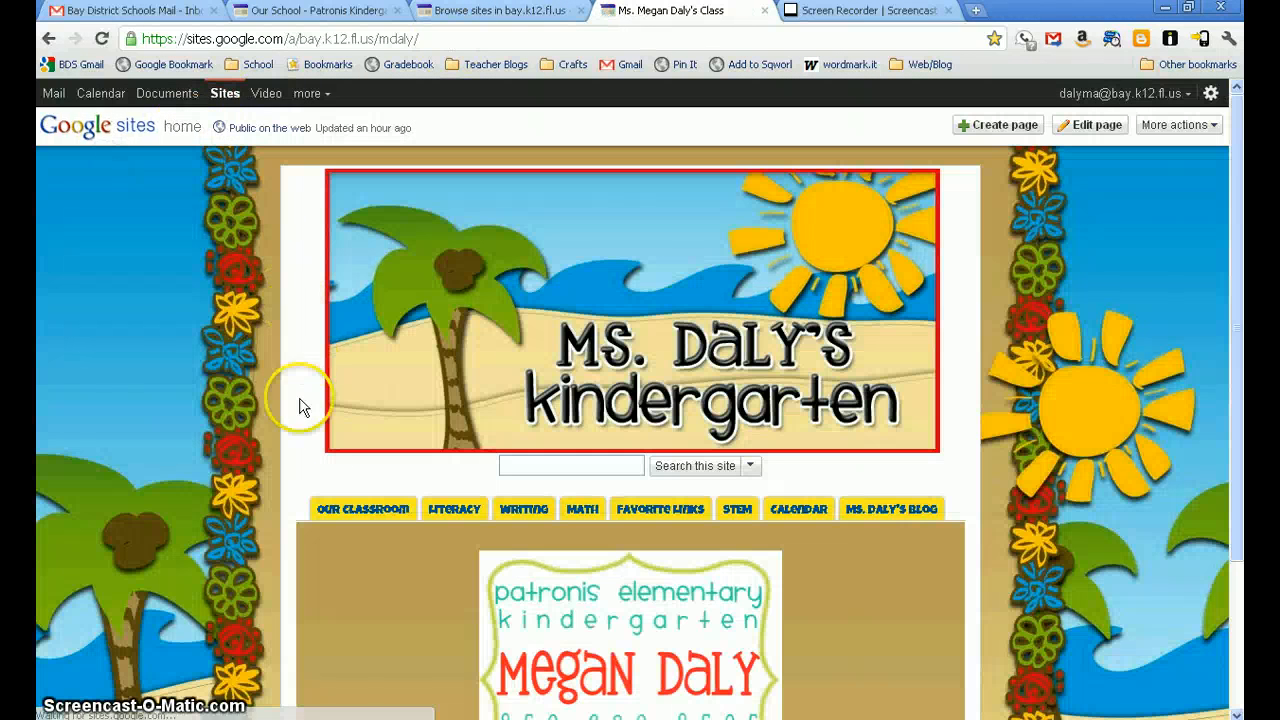
# Step: Review the subpages under Our Classroom and Literacy on the existing class website, and read through the Sight Words page
pyautogui.click(364, 512)
pyautogui.click(361, 511)
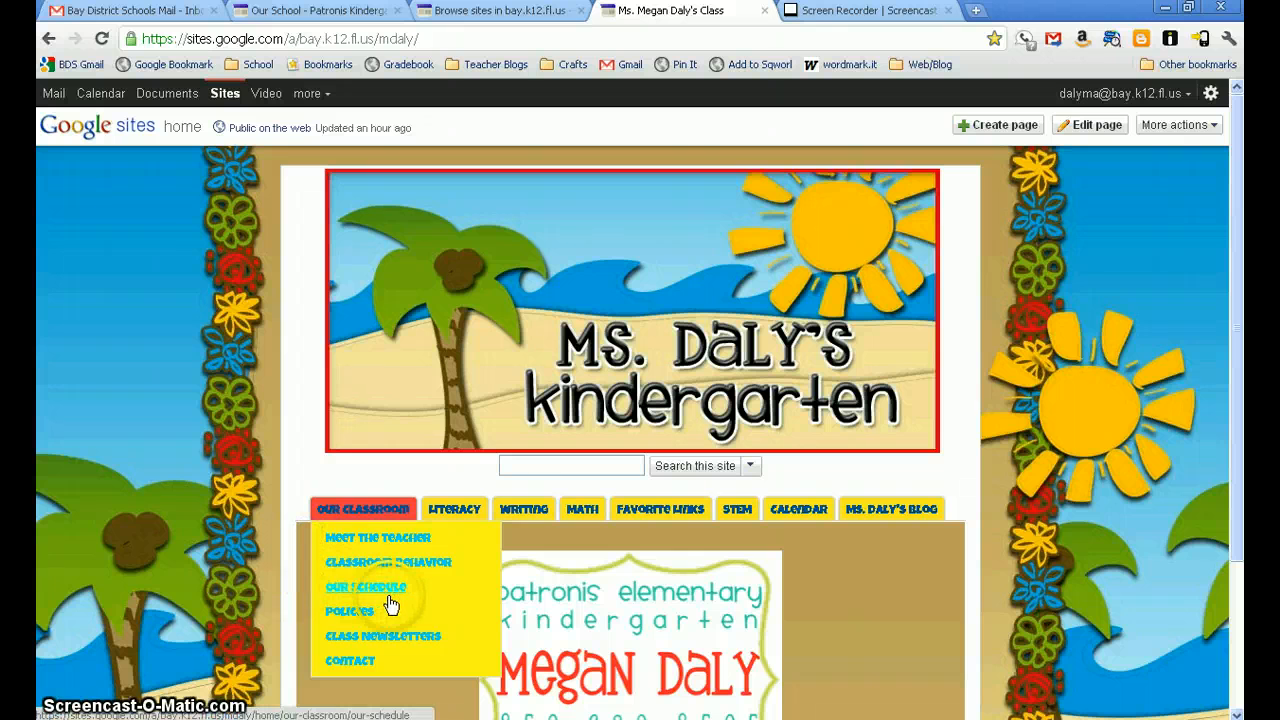
pyautogui.click(447, 512)
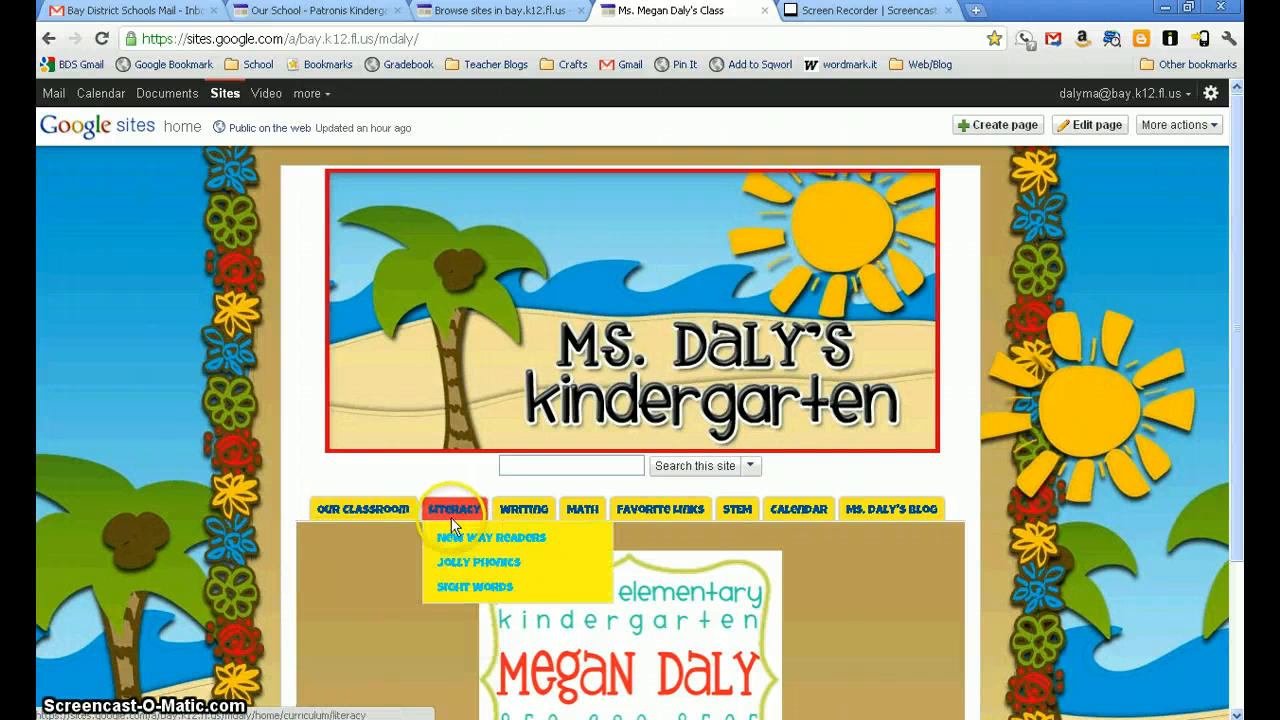
pyautogui.click(455, 592)
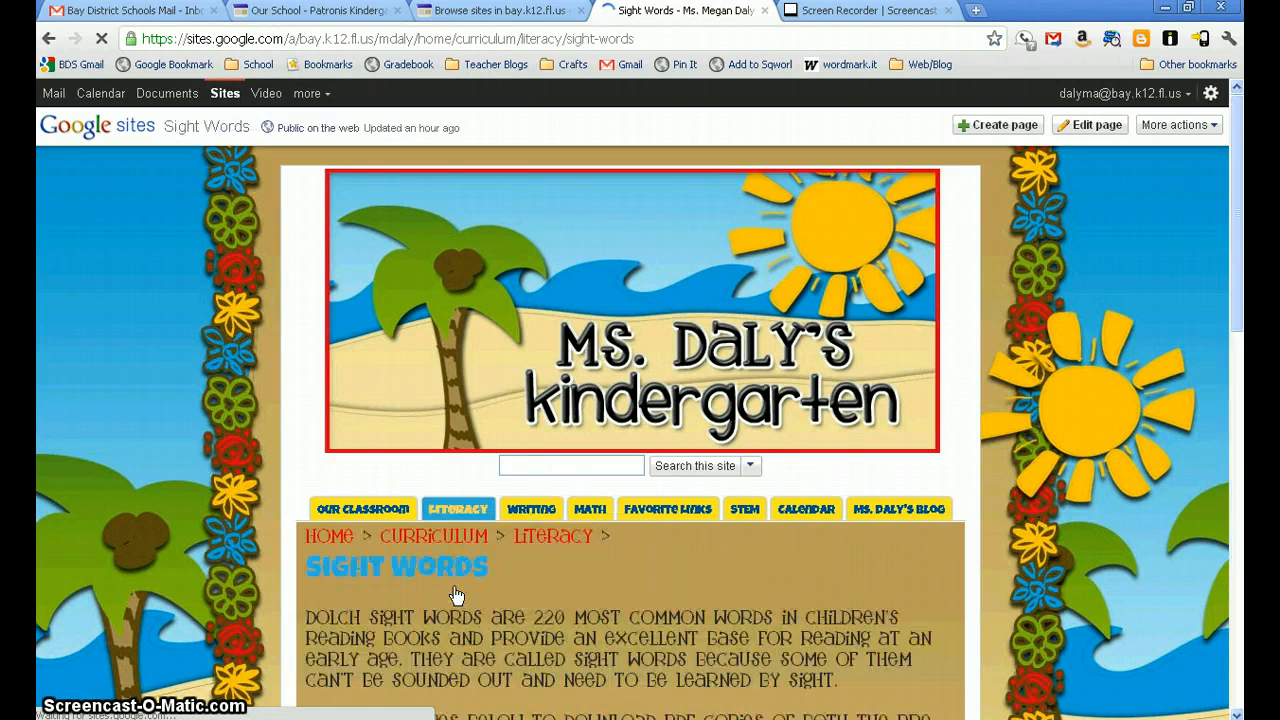
pyautogui.scroll(-6, 505, 625)
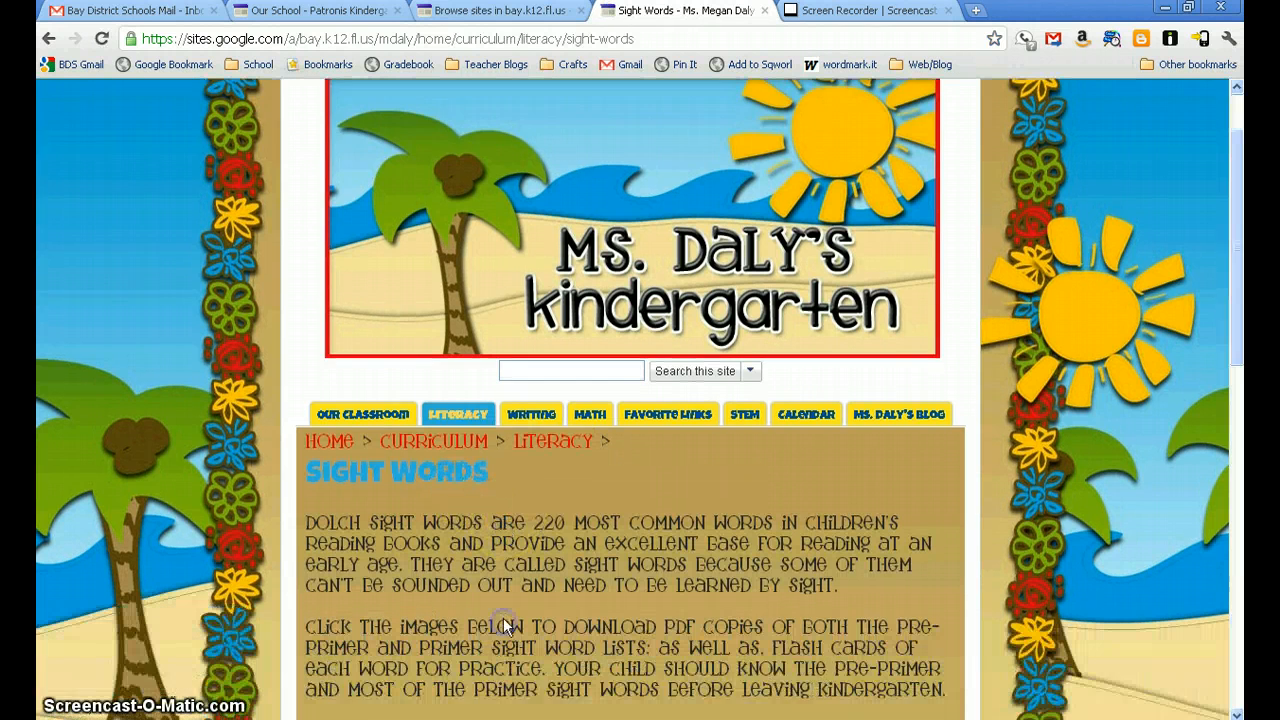